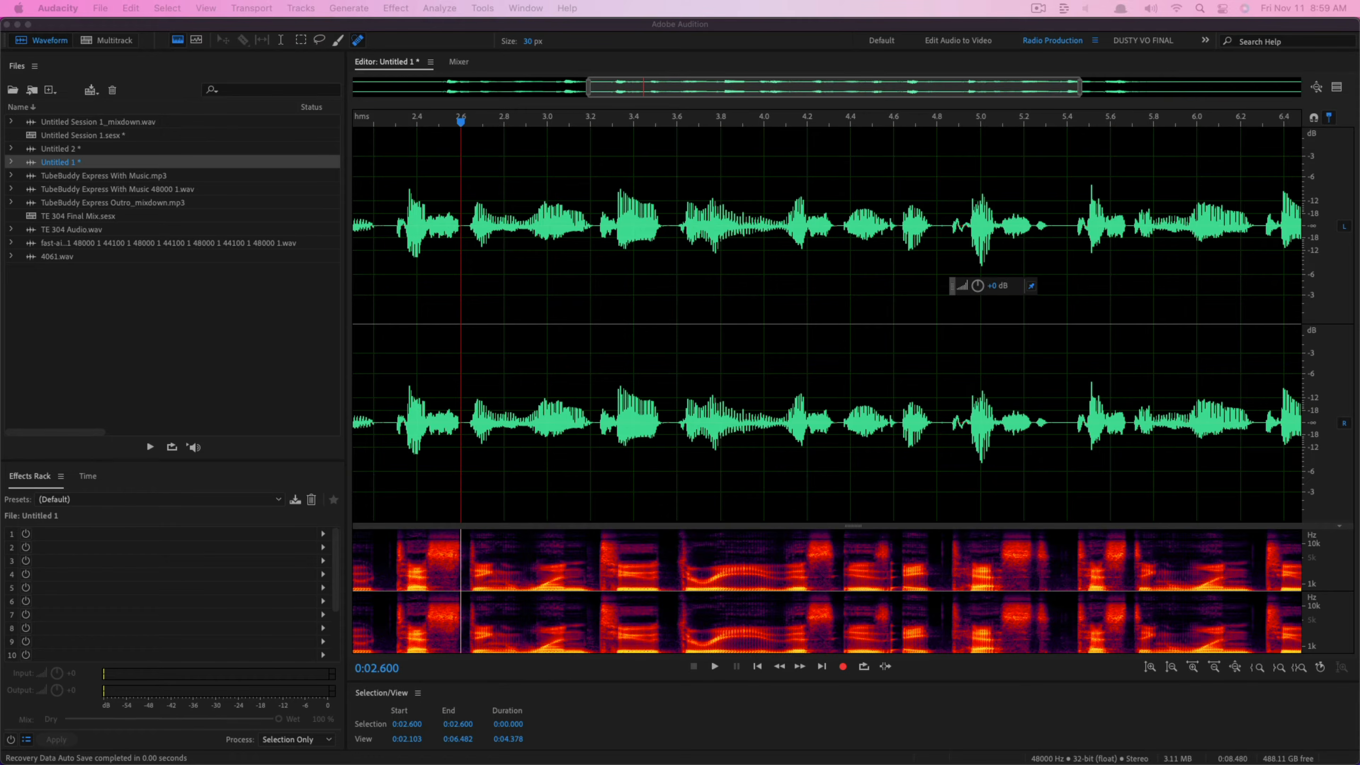
Step: Narrow the Files panel to widen the editor, and open the Untitled 1 recording in the waveform editor
click(674, 309)
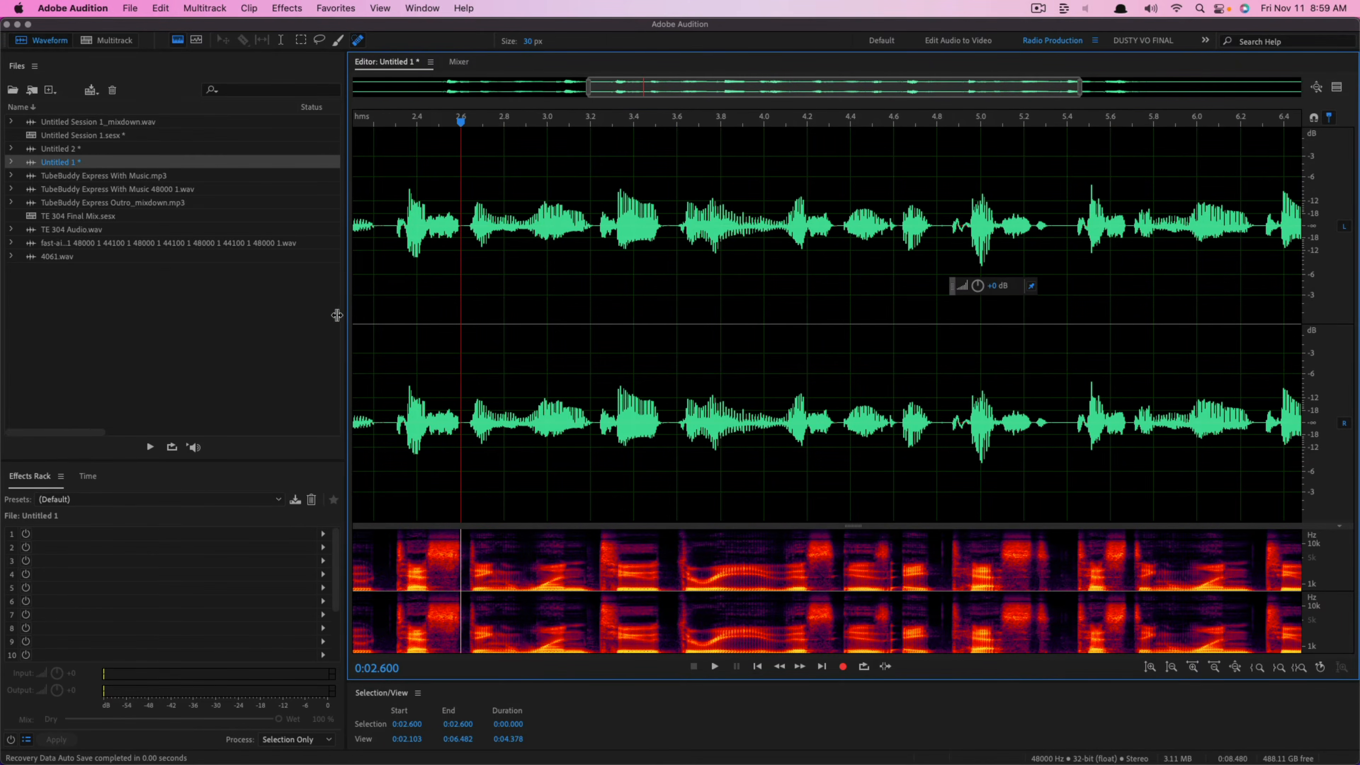
drag(347, 316, 307, 316)
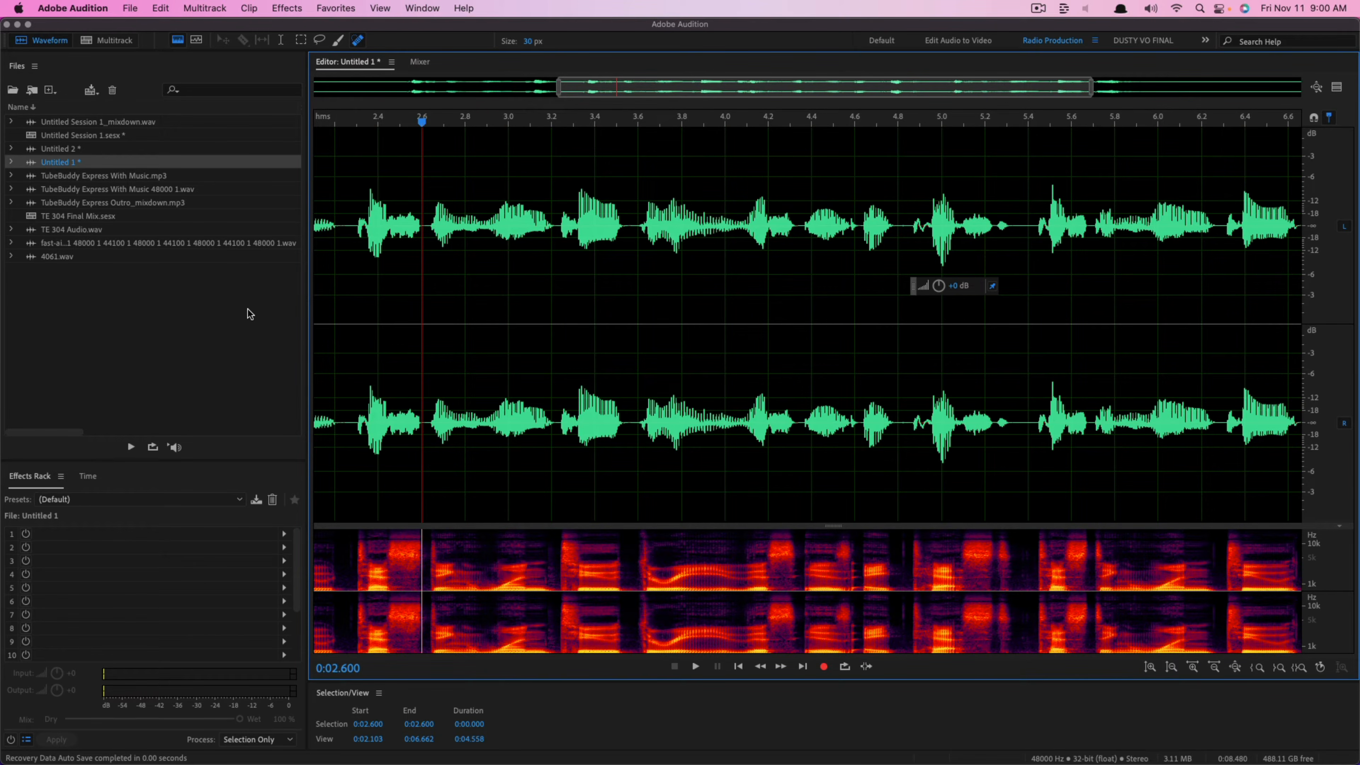
drag(306, 306, 289, 306)
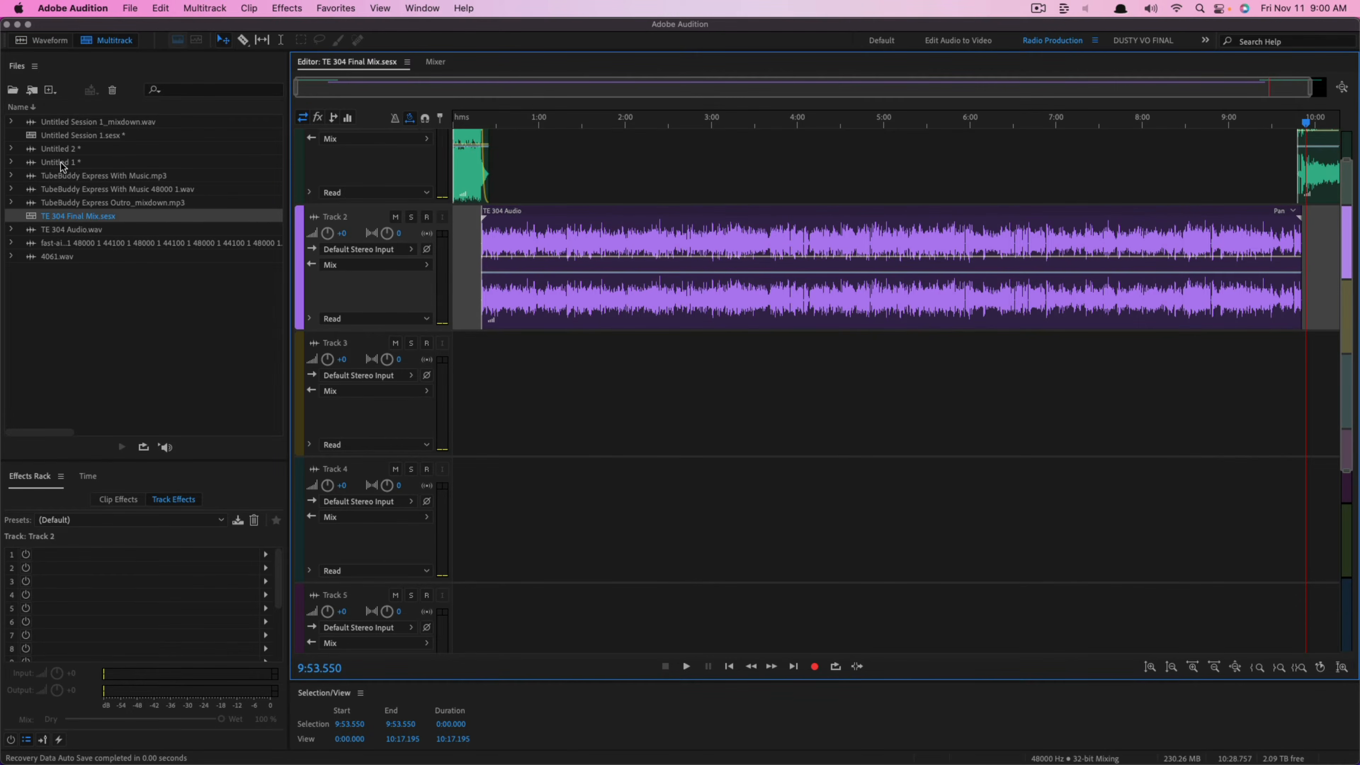
double_click(61, 163)
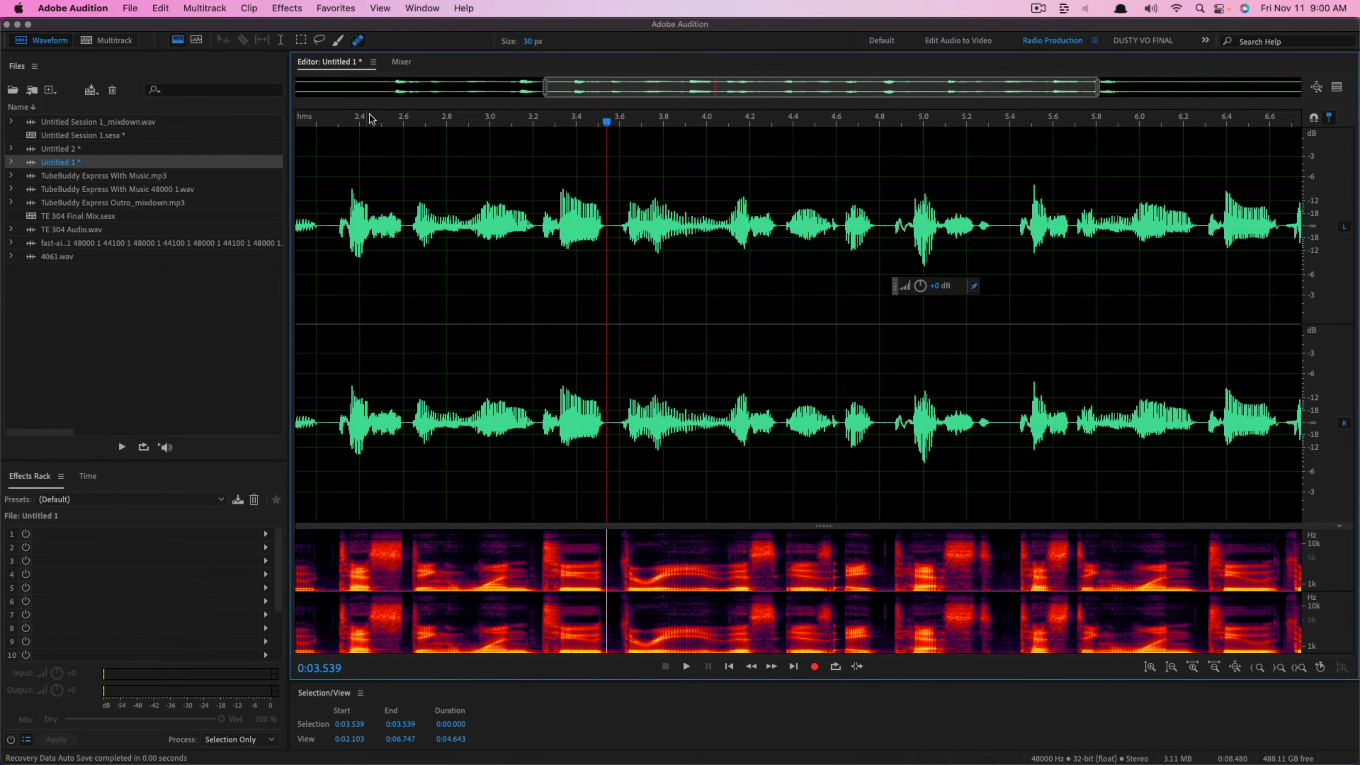
Step: Try out the Simple Editing workspace and the custom DUSTY VO FINAL workspace
click(423, 8)
mouse_move(436, 31)
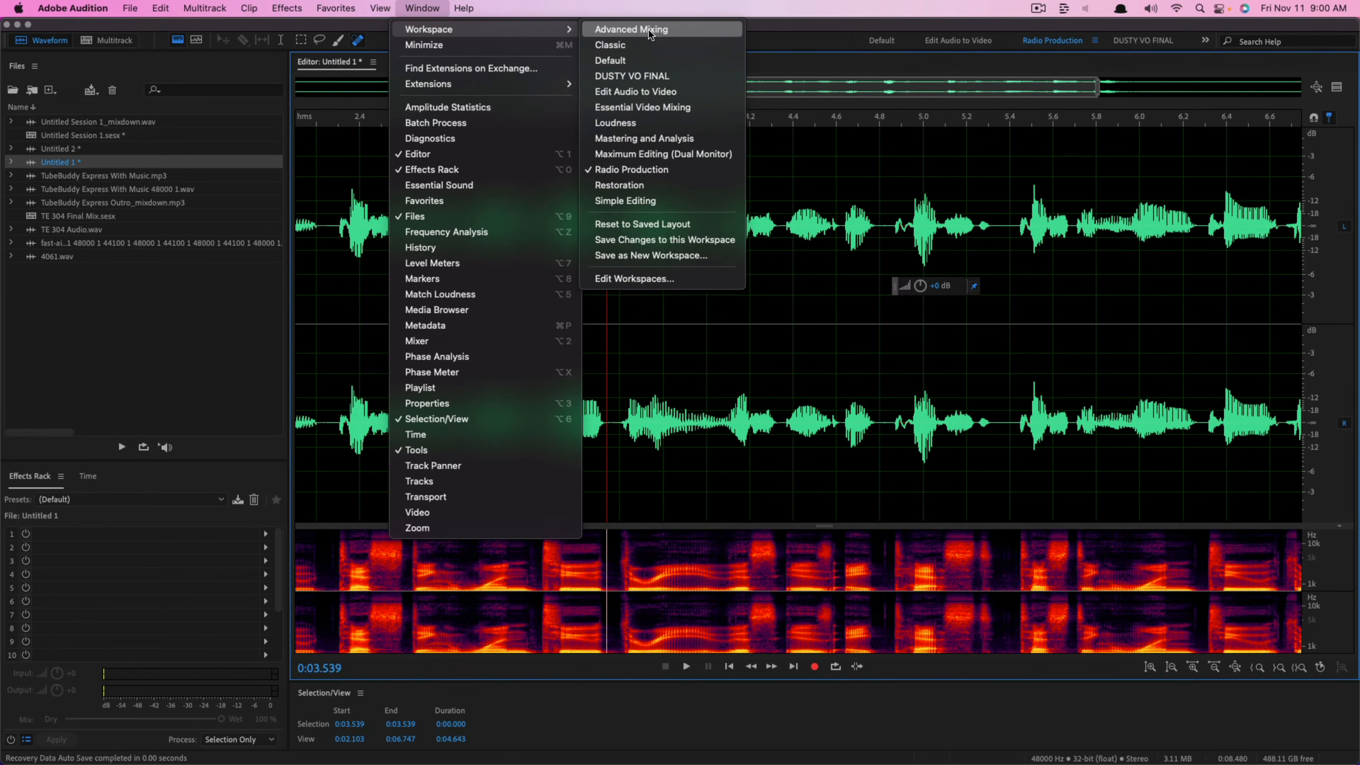
click(625, 202)
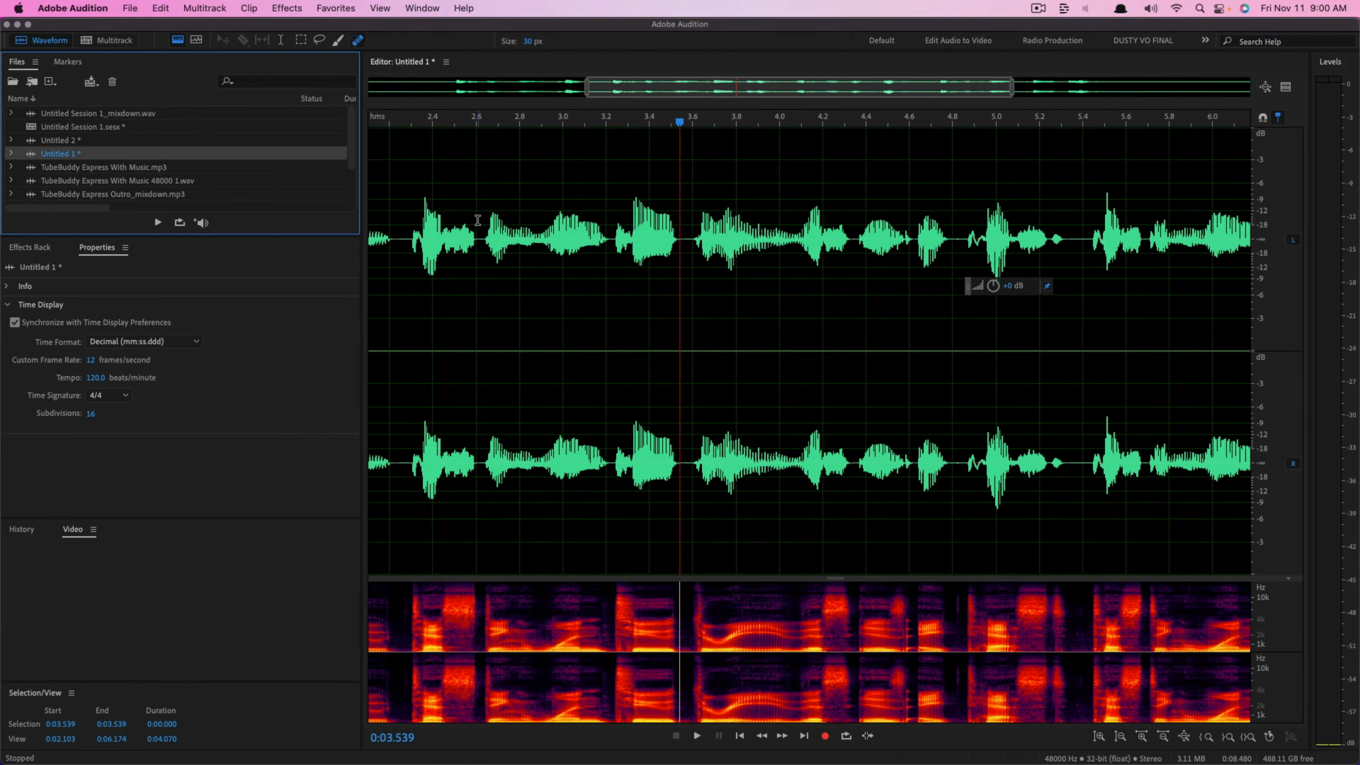
click(422, 7)
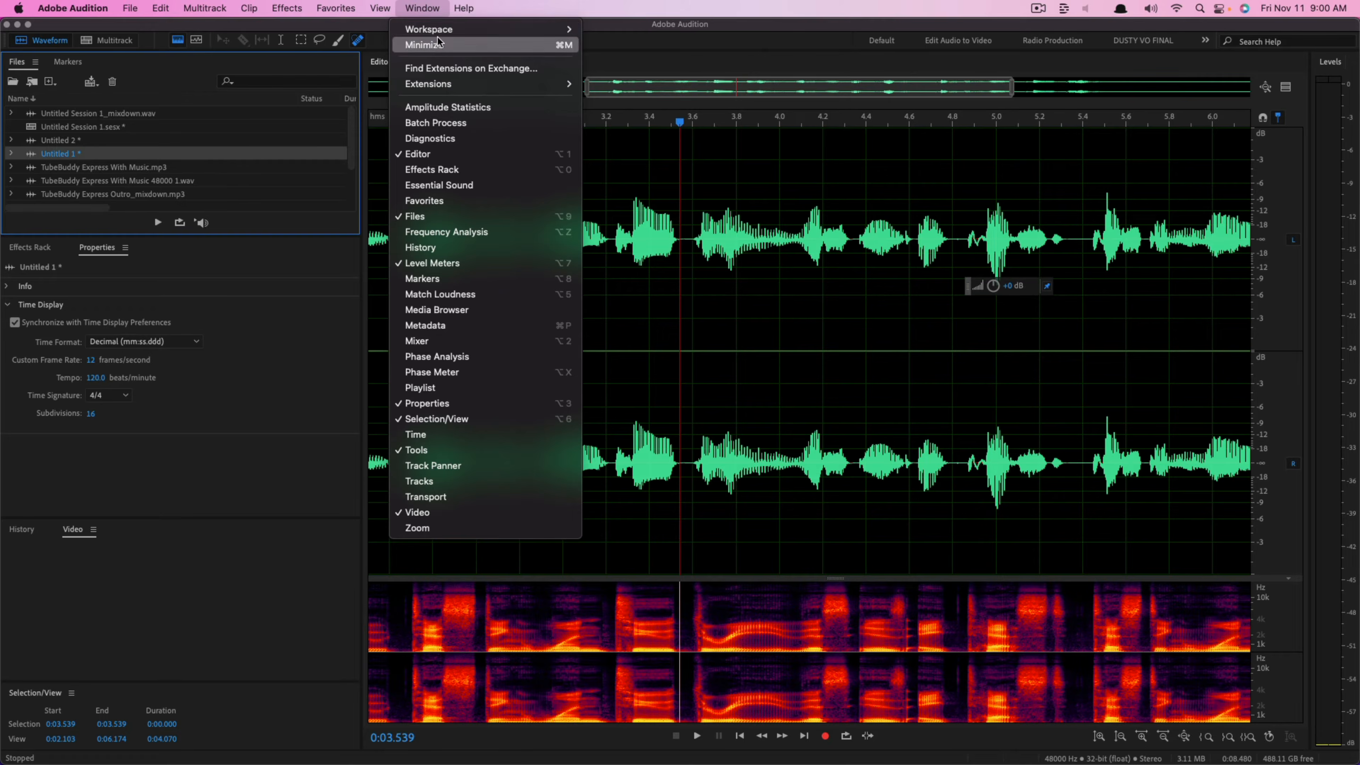
mouse_move(464, 37)
click(627, 76)
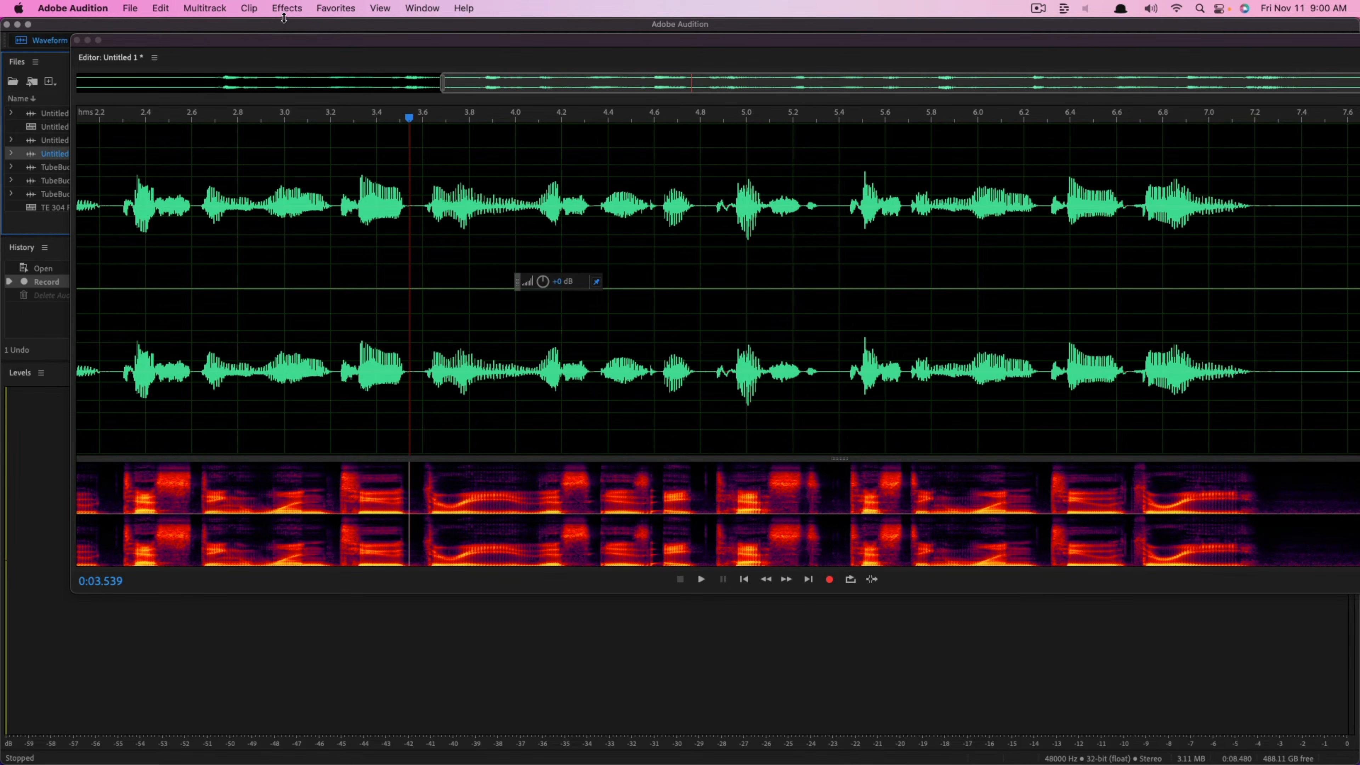
Step: Switch the workspace to Radio Production
click(420, 11)
mouse_move(482, 29)
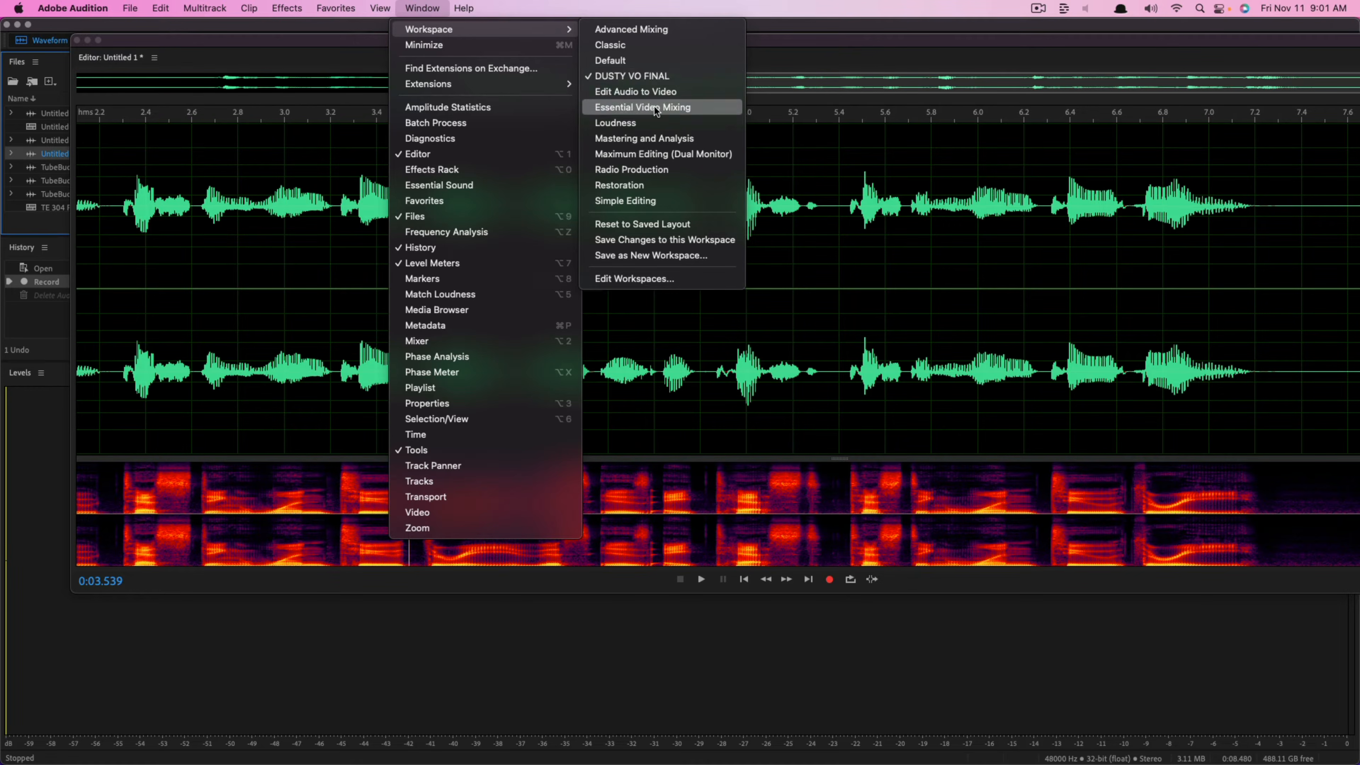
click(646, 170)
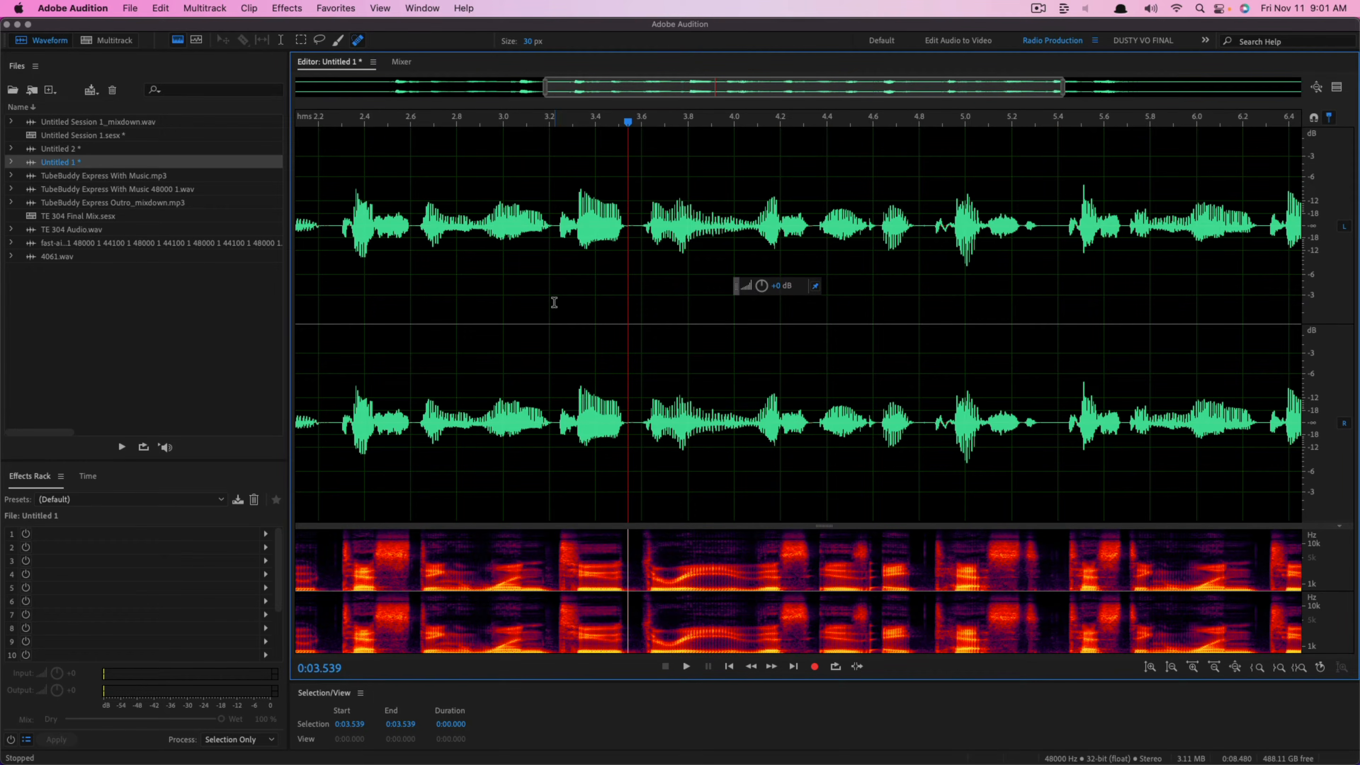
click(423, 8)
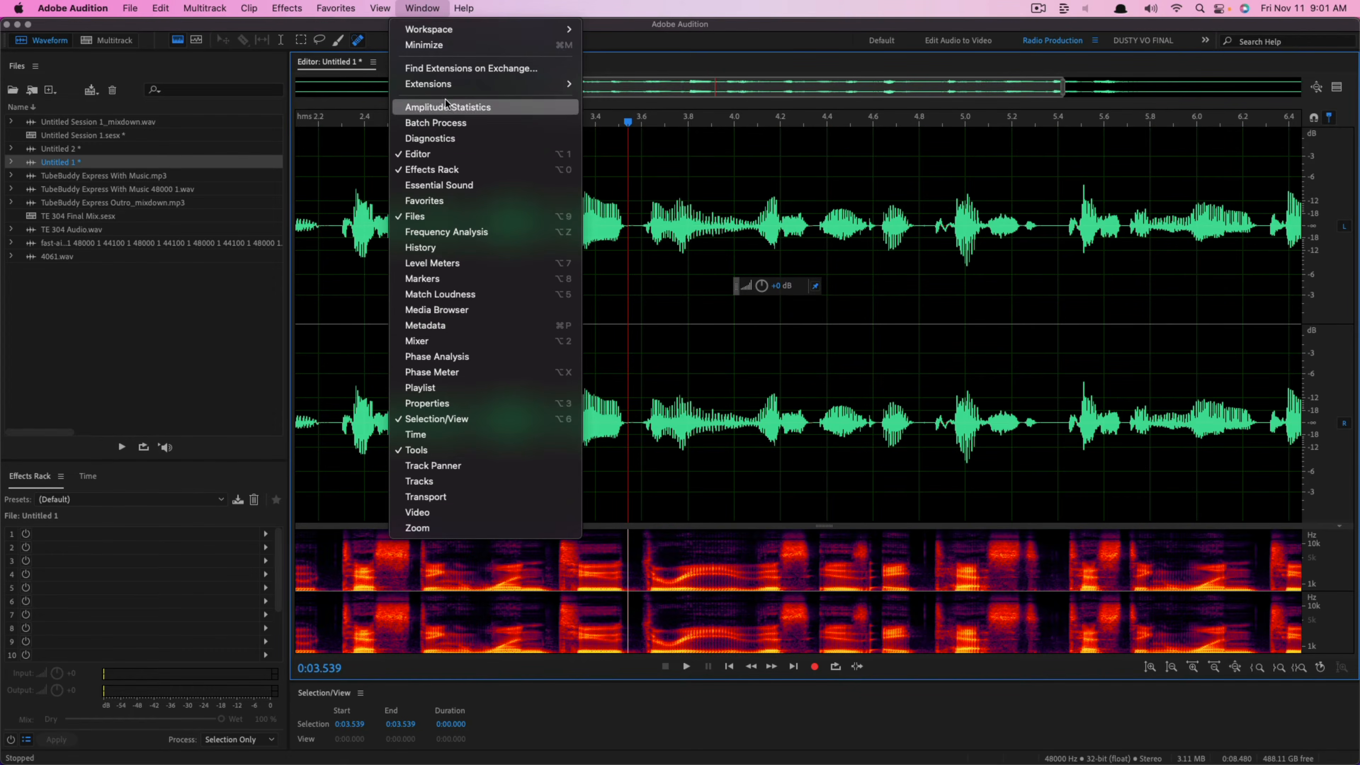
mouse_move(536, 29)
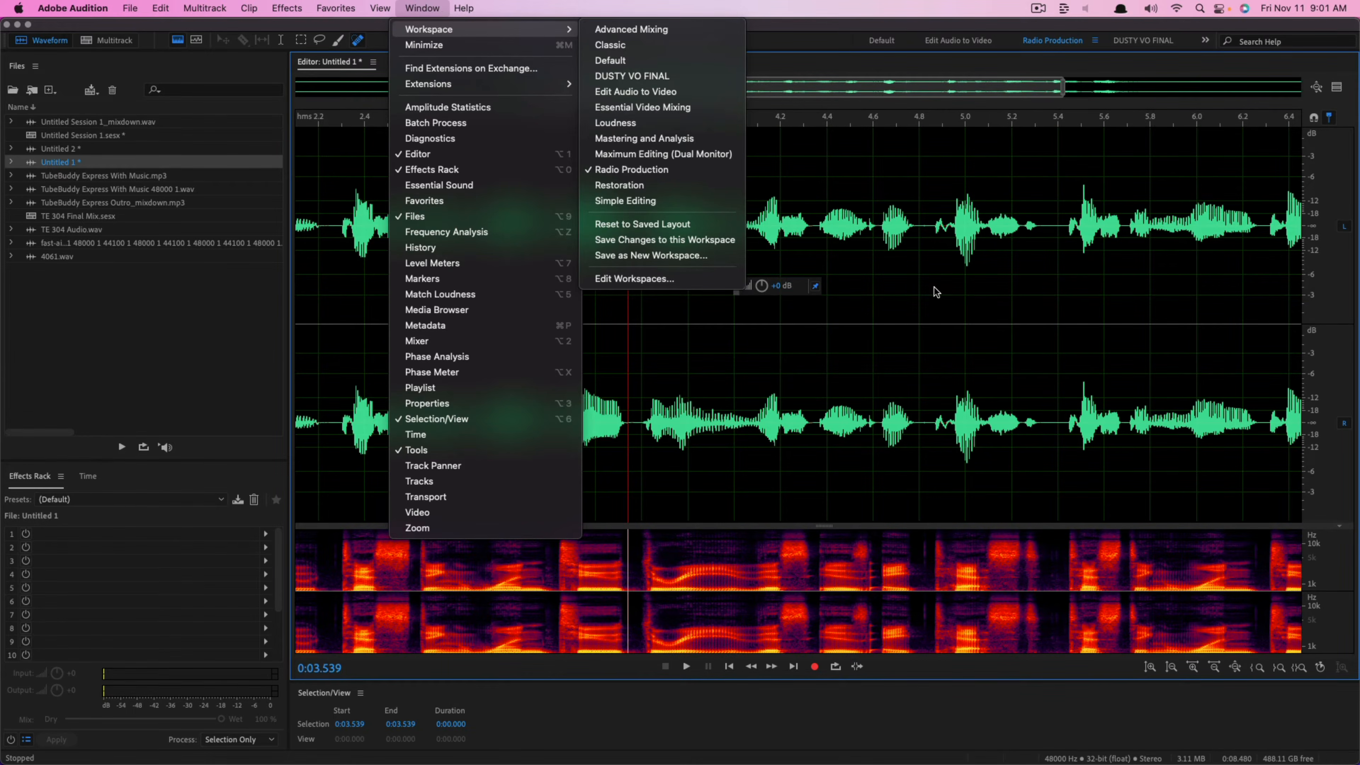
click(609, 397)
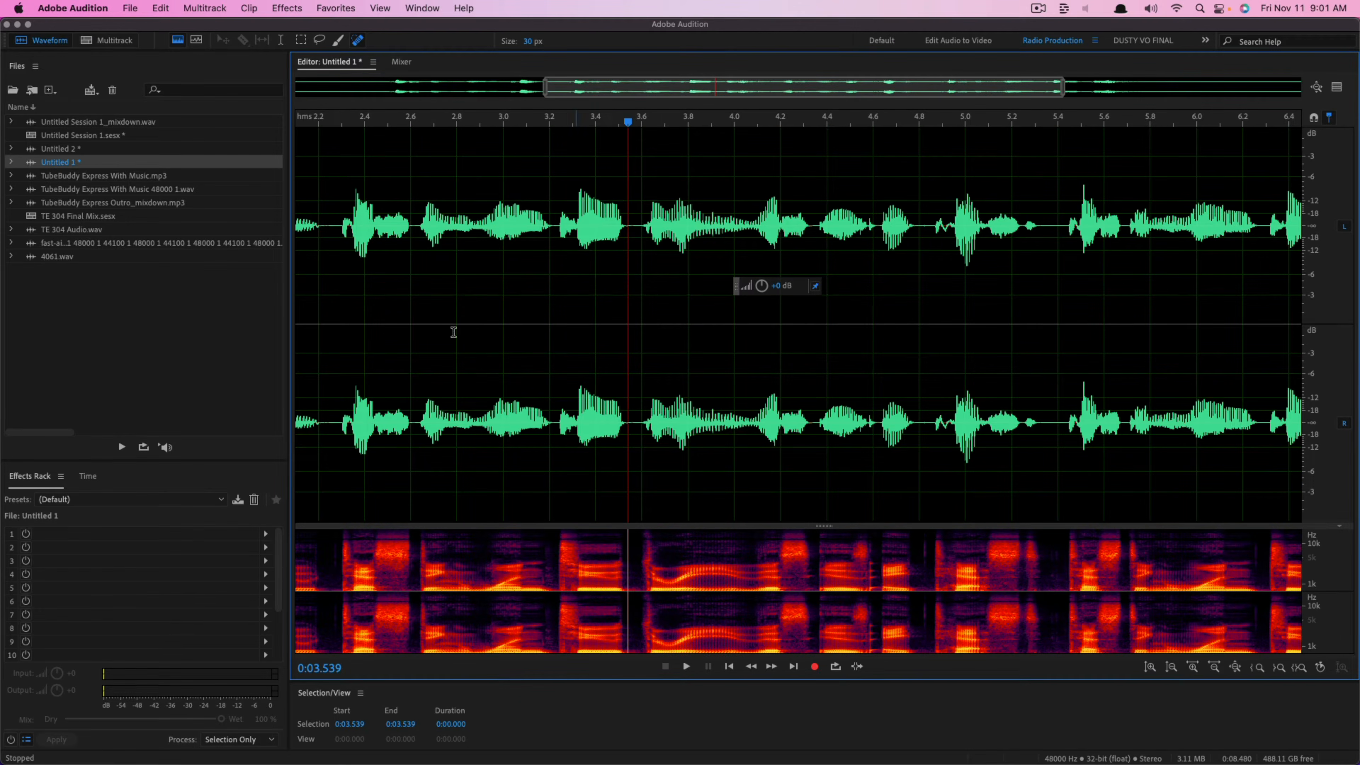
Step: Create a new audio file named New Recording Audio with a 48000 Hz sample rate, Stereo channels and 32 (float) bit depth
click(132, 10)
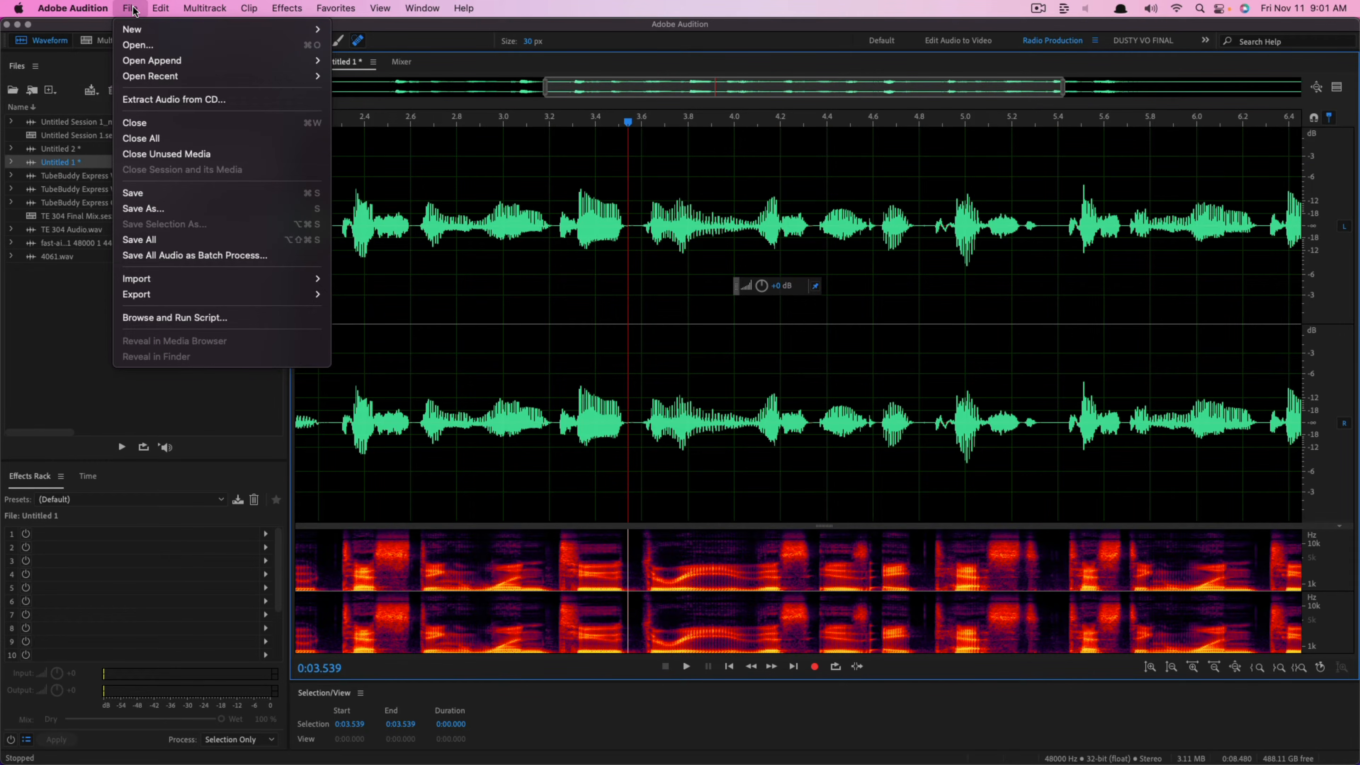
mouse_move(134, 37)
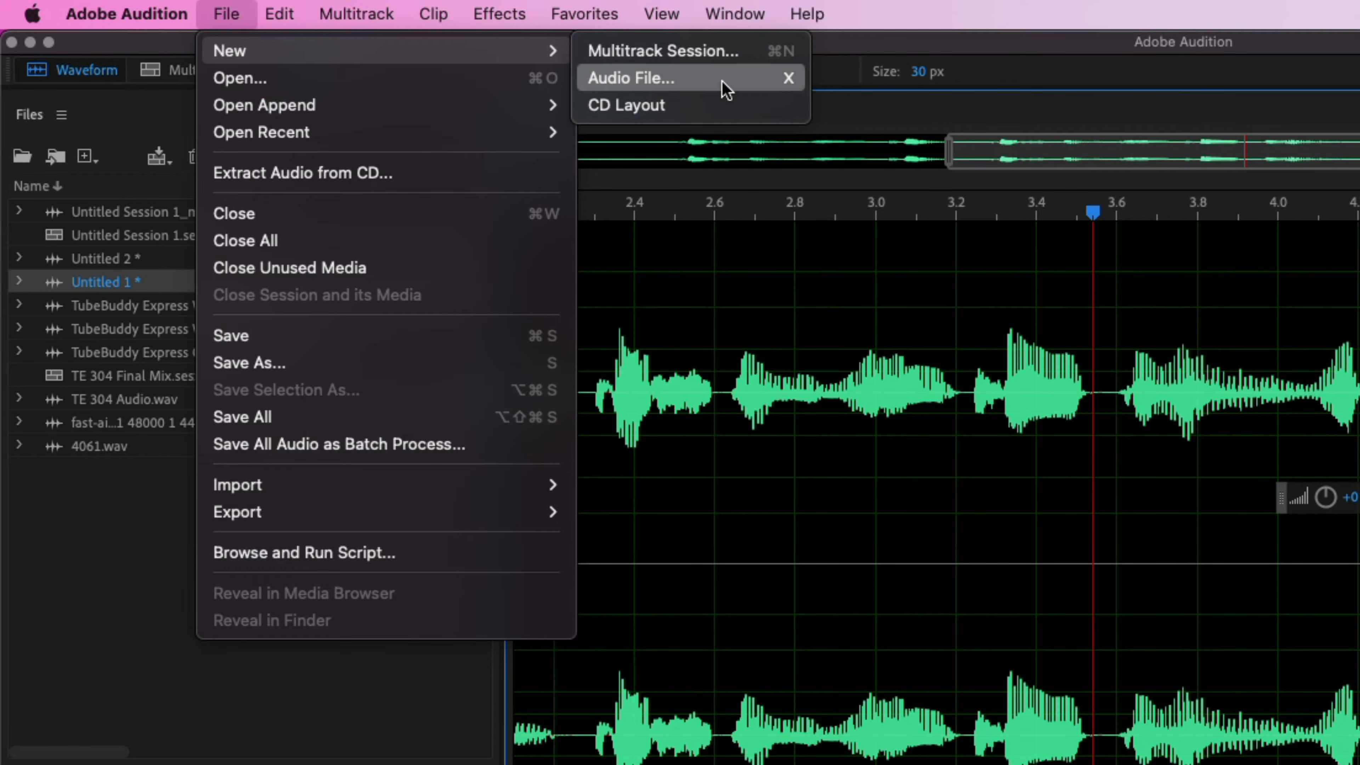
click(723, 80)
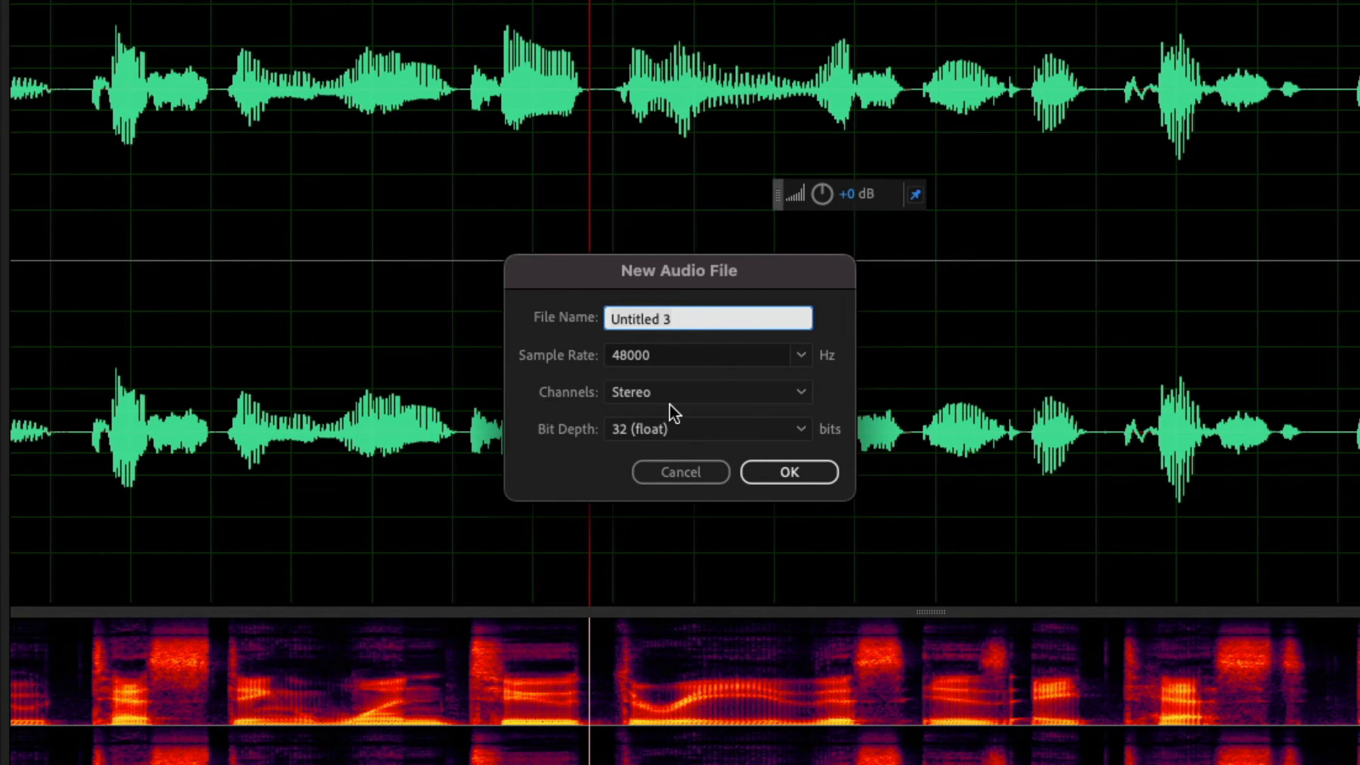
click(804, 395)
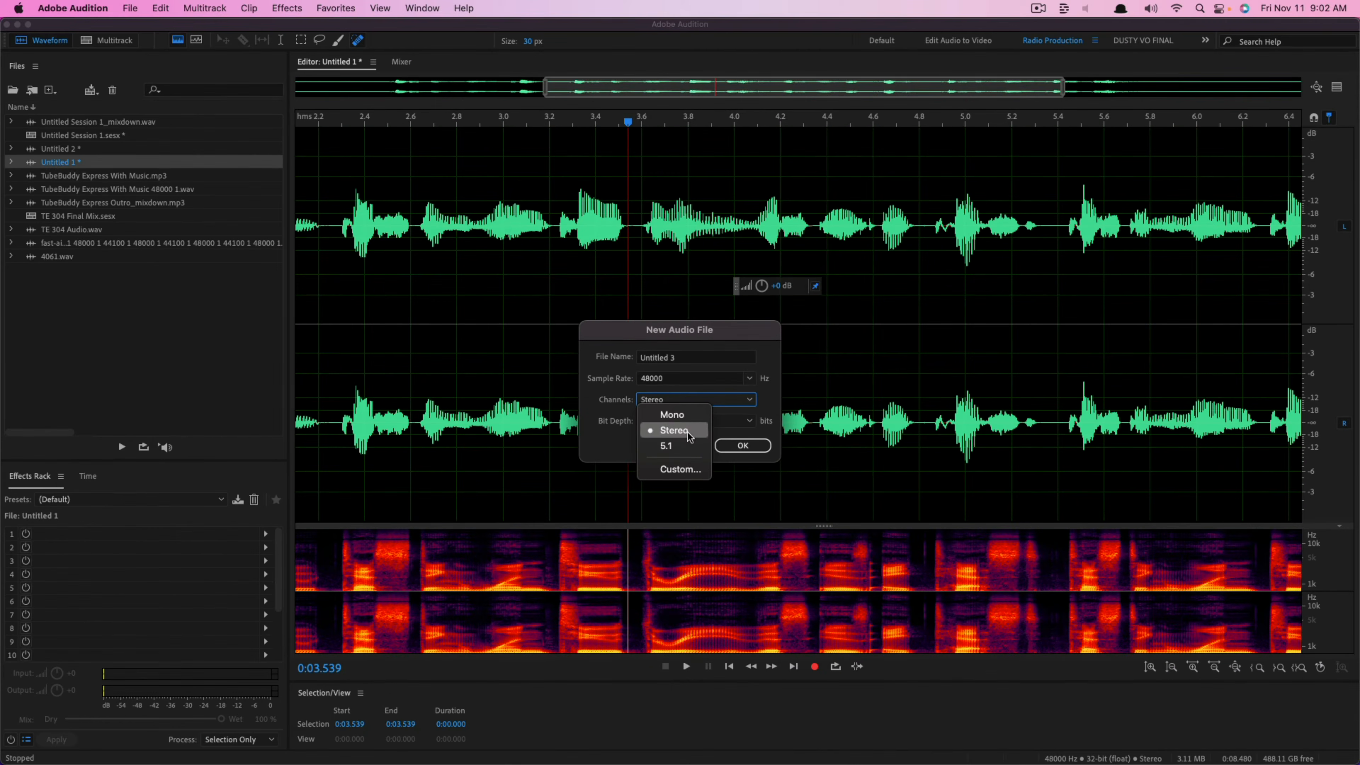
click(846, 384)
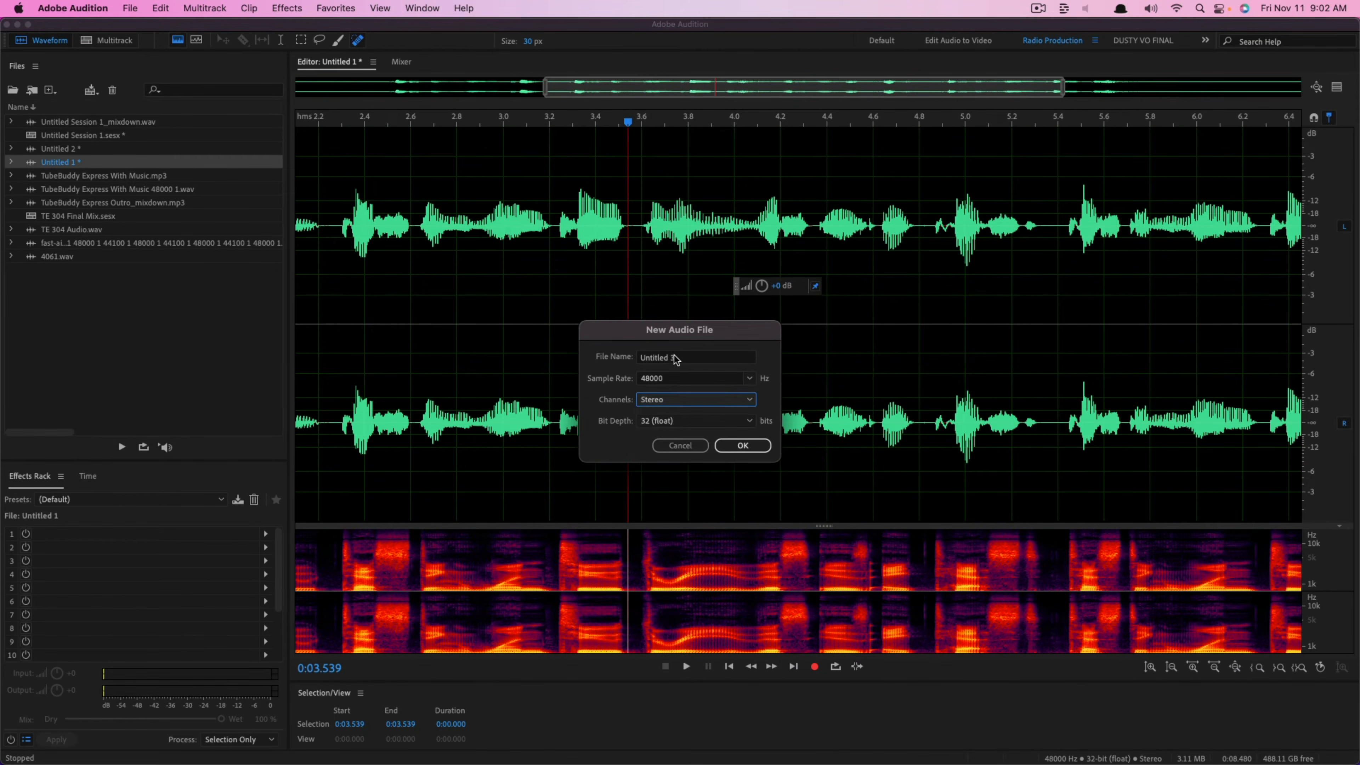
click(663, 358)
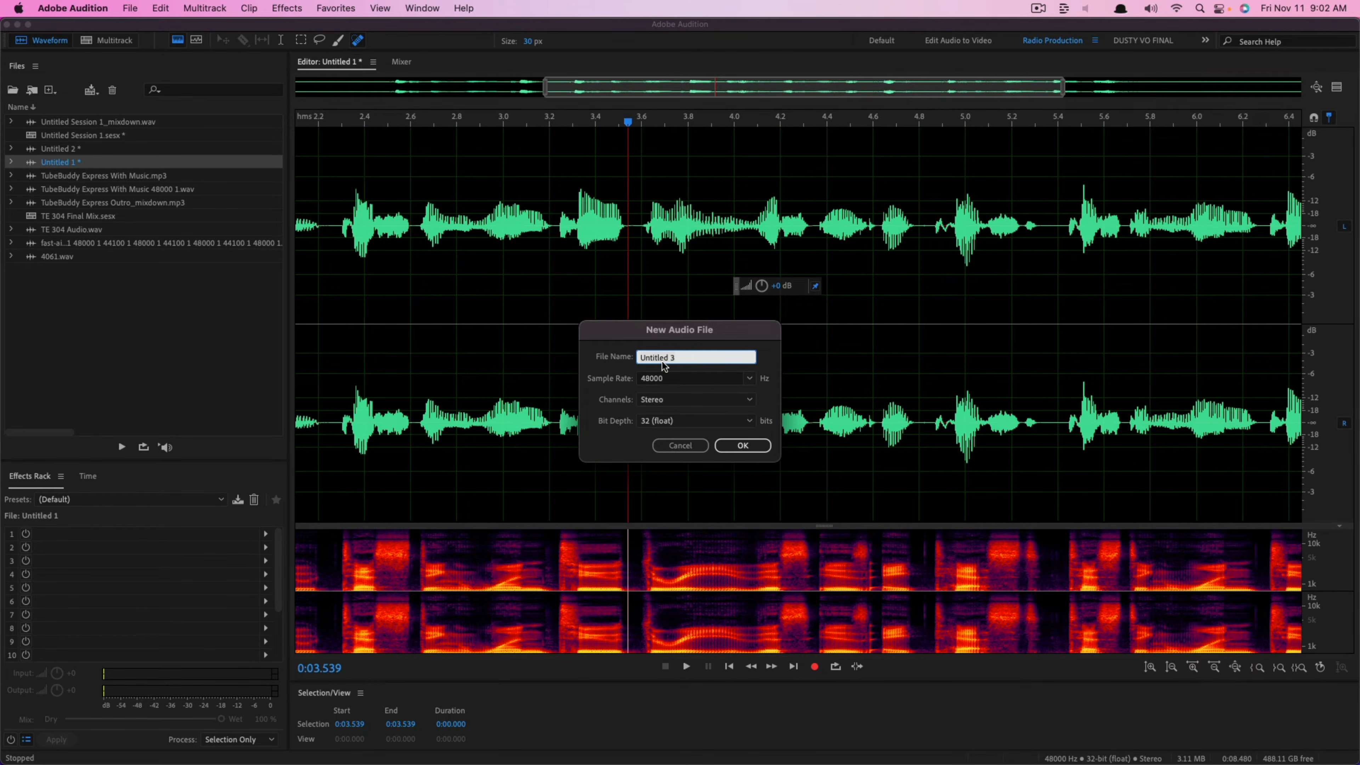
key(super+a)
text(New Recording Audio)
click(742, 445)
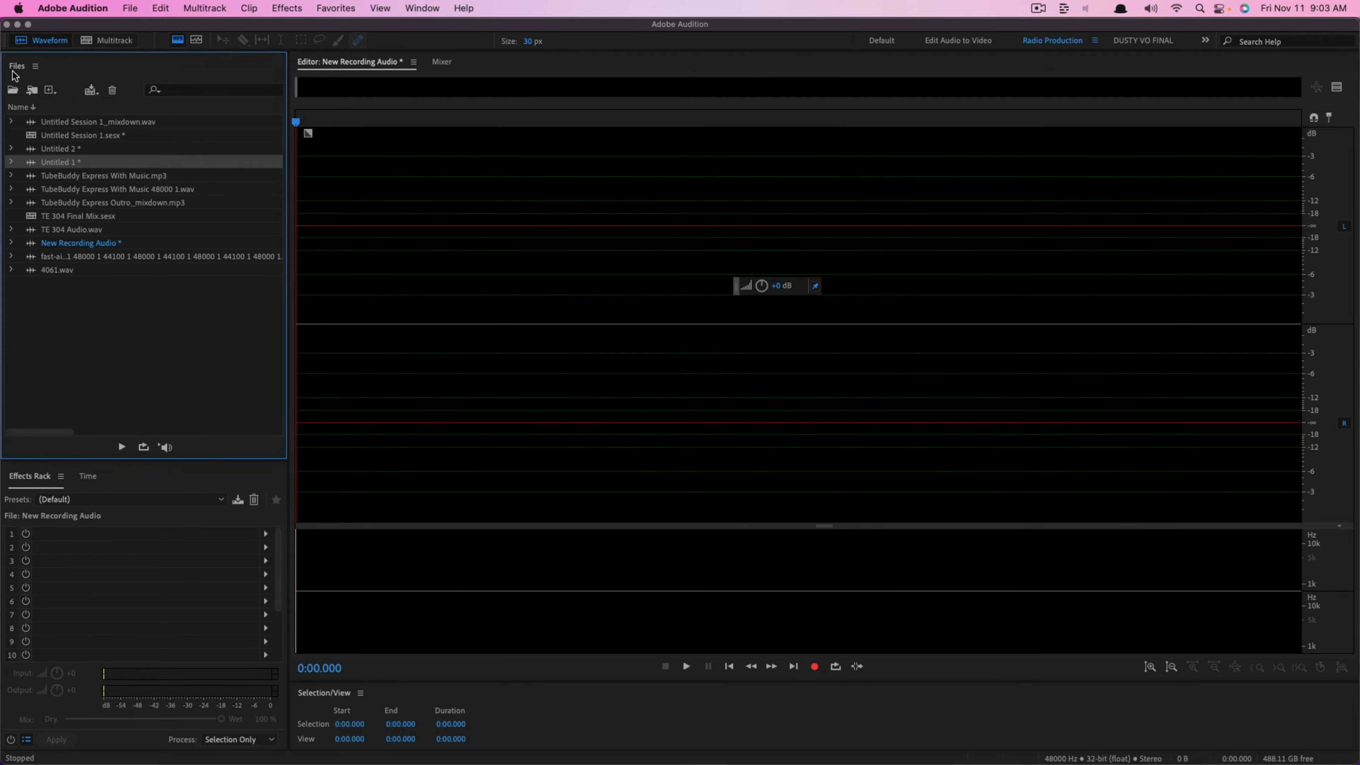
Step: Dock the Time panel in the same panel group as the Files panel
drag(166, 448, 179, 485)
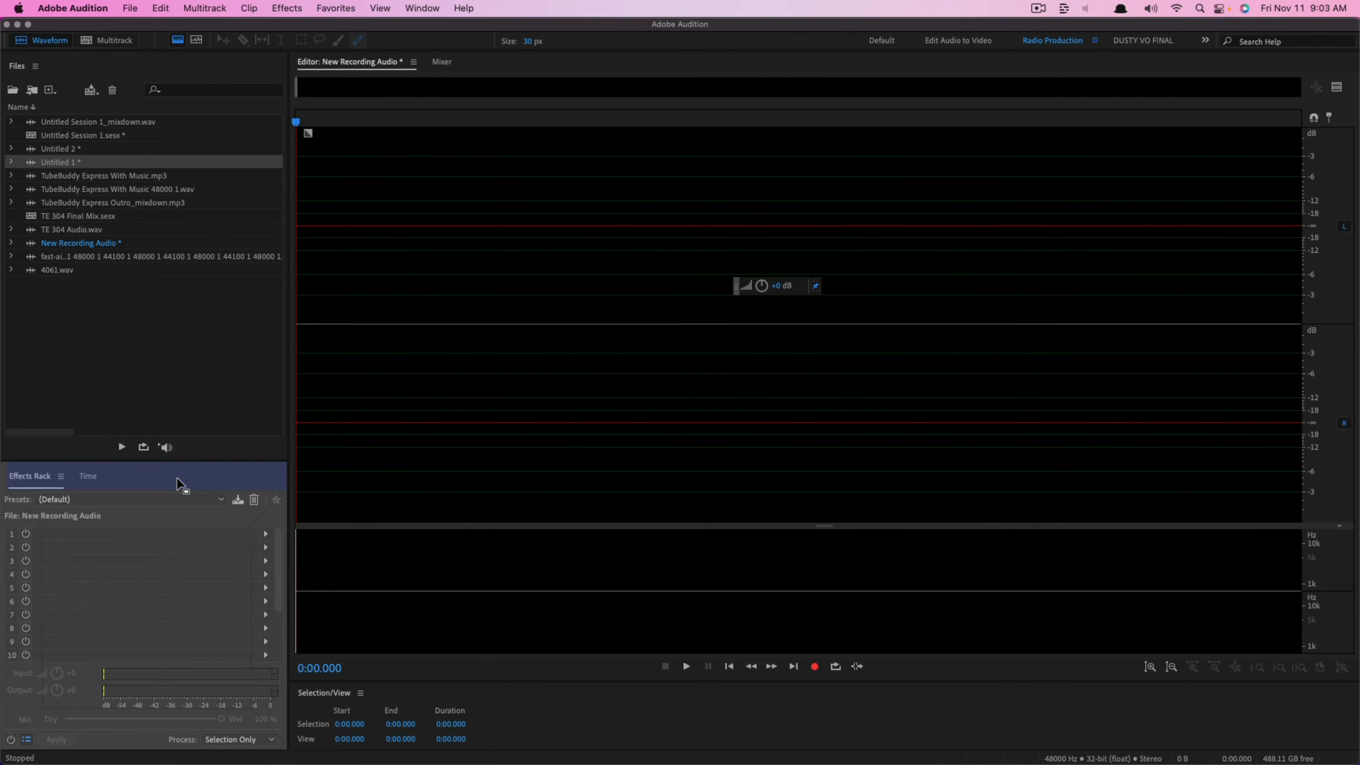
drag(180, 485, 50, 68)
drag(20, 481, 15, 67)
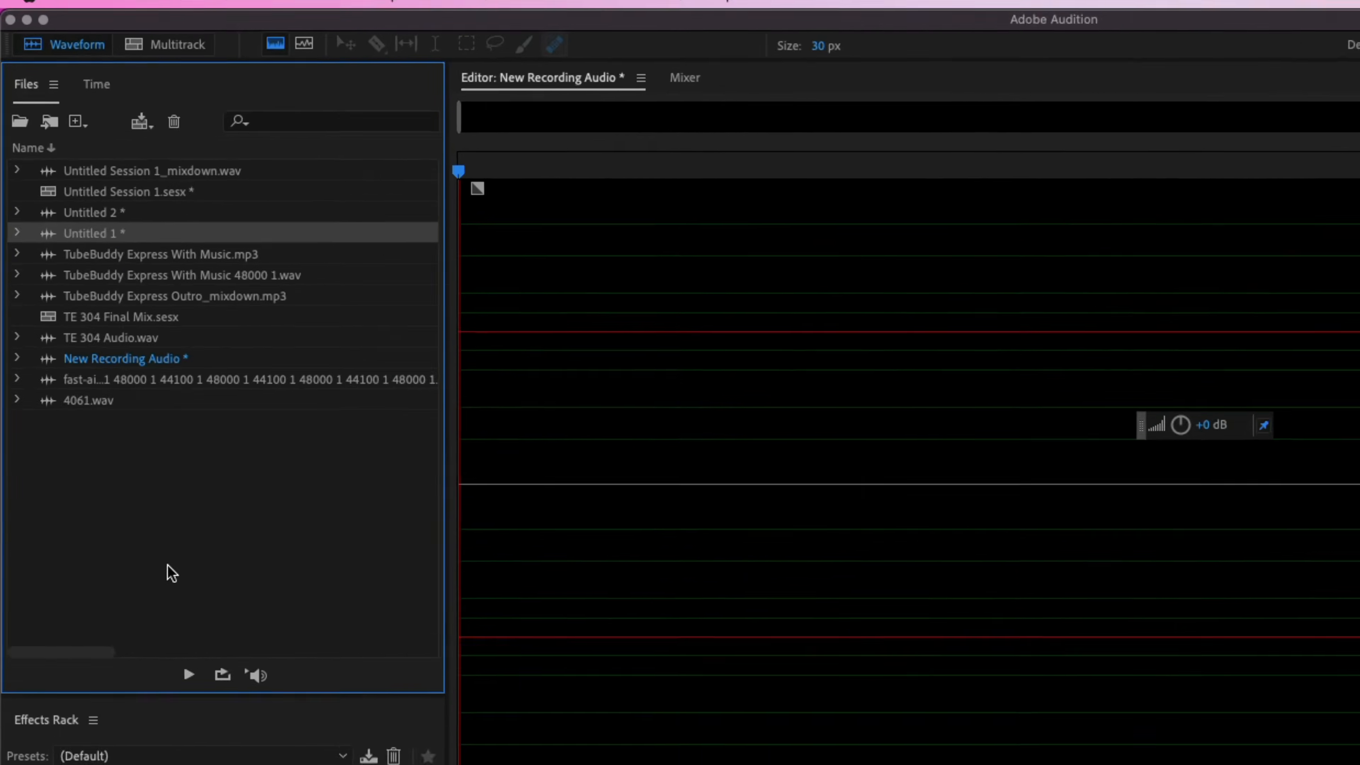
Step: Close the Time panel in the Files panel group
click(110, 88)
click(132, 88)
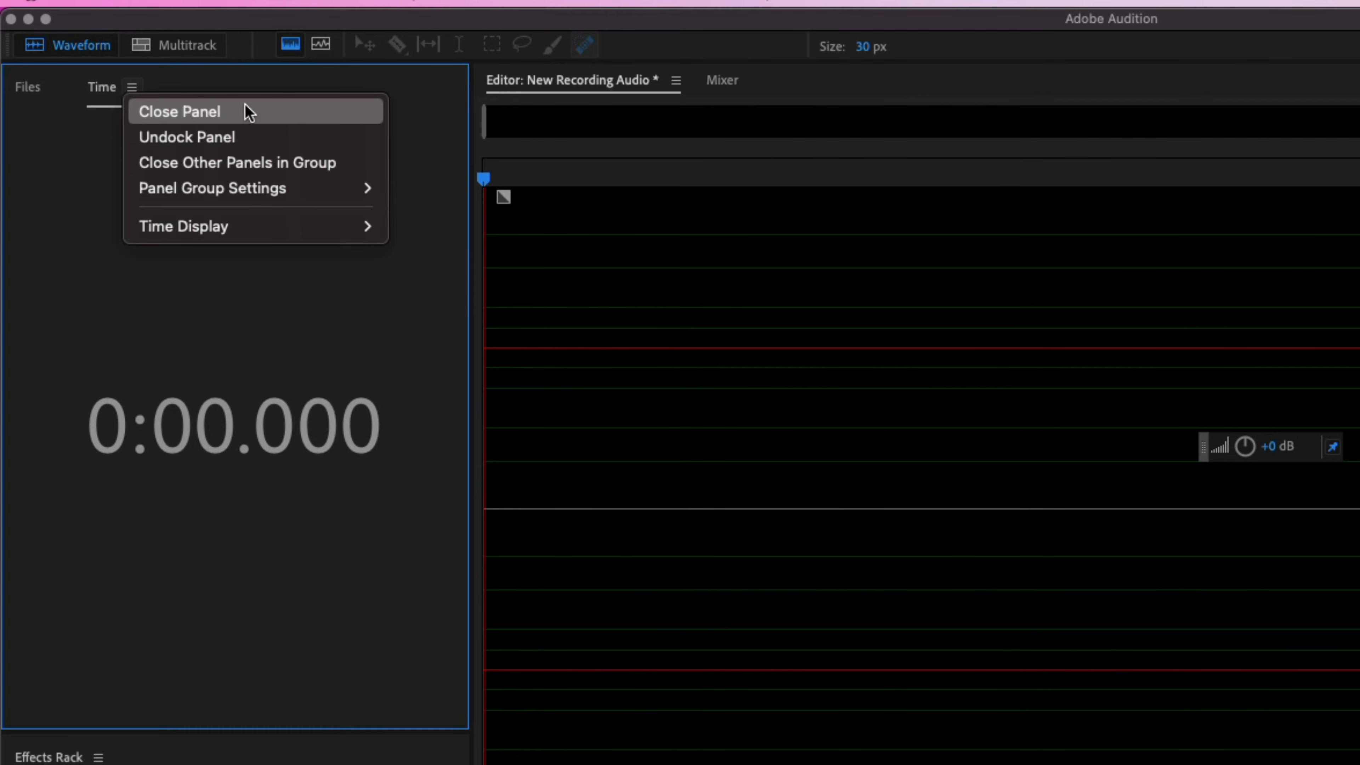
click(336, 110)
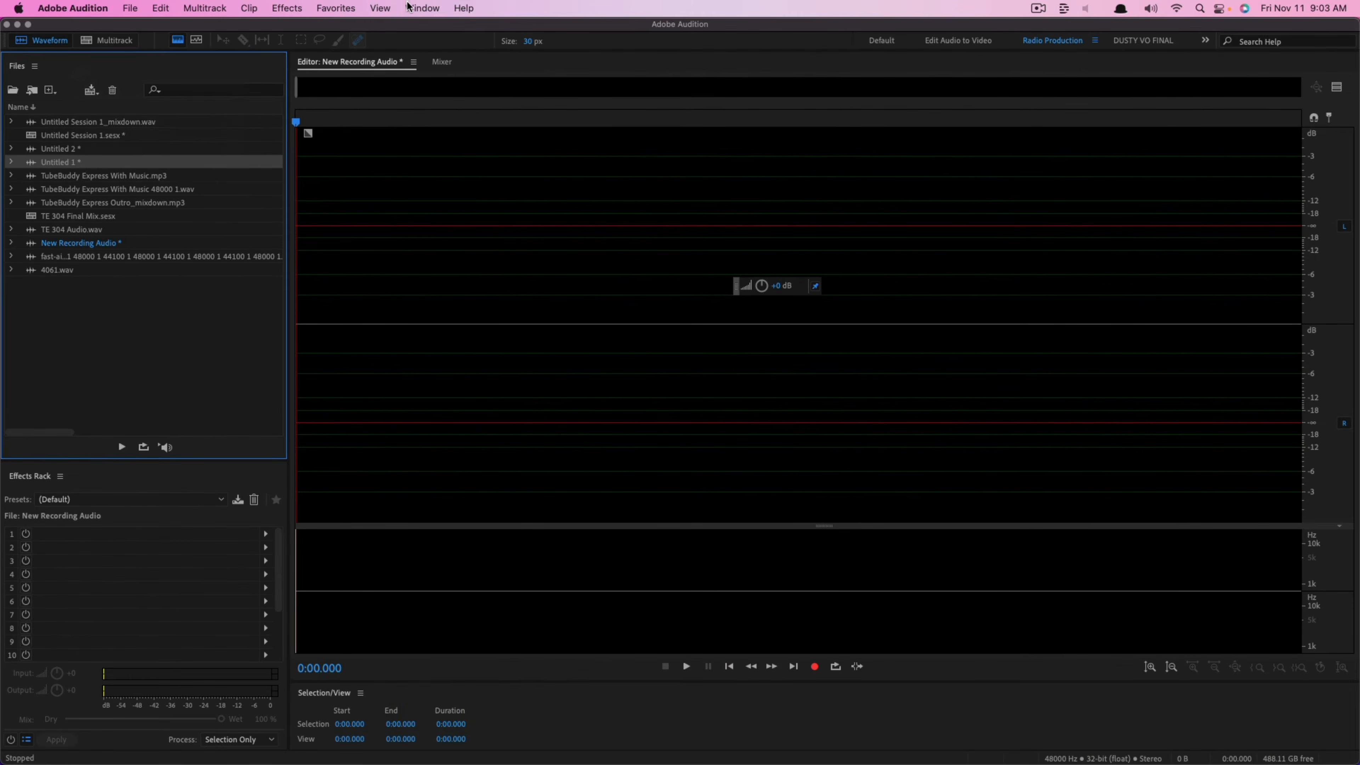
Step: Reopen the Time panel and bring the Files list to the front of its group with no file selected
click(501, 4)
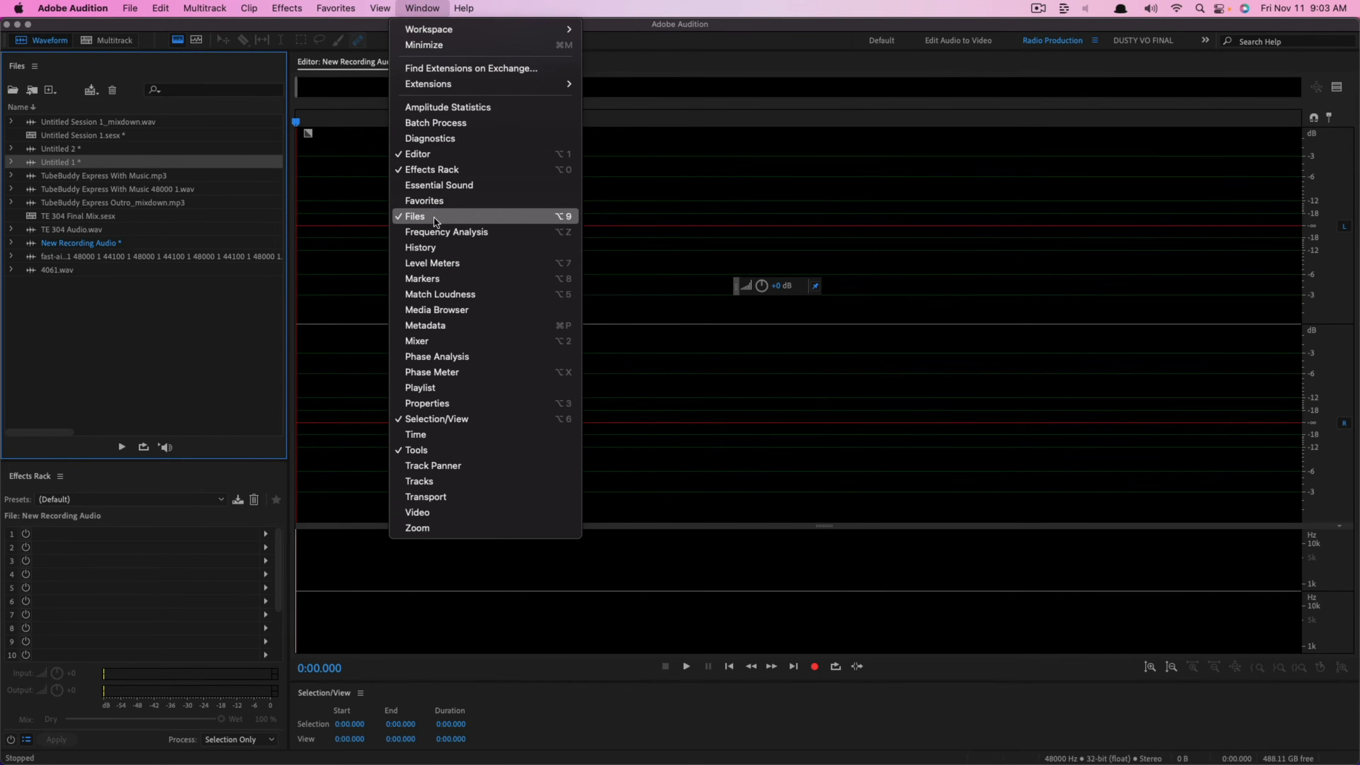
click(425, 434)
click(18, 66)
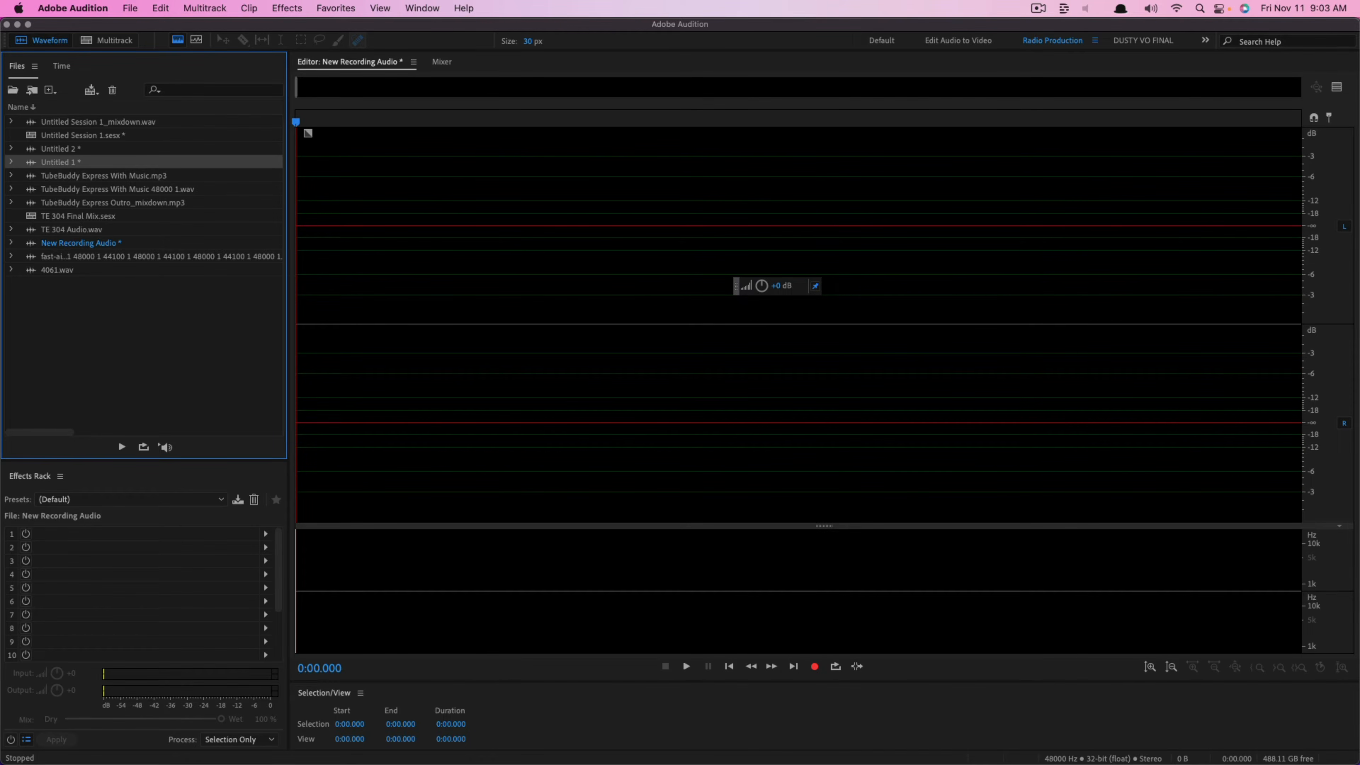
click(228, 342)
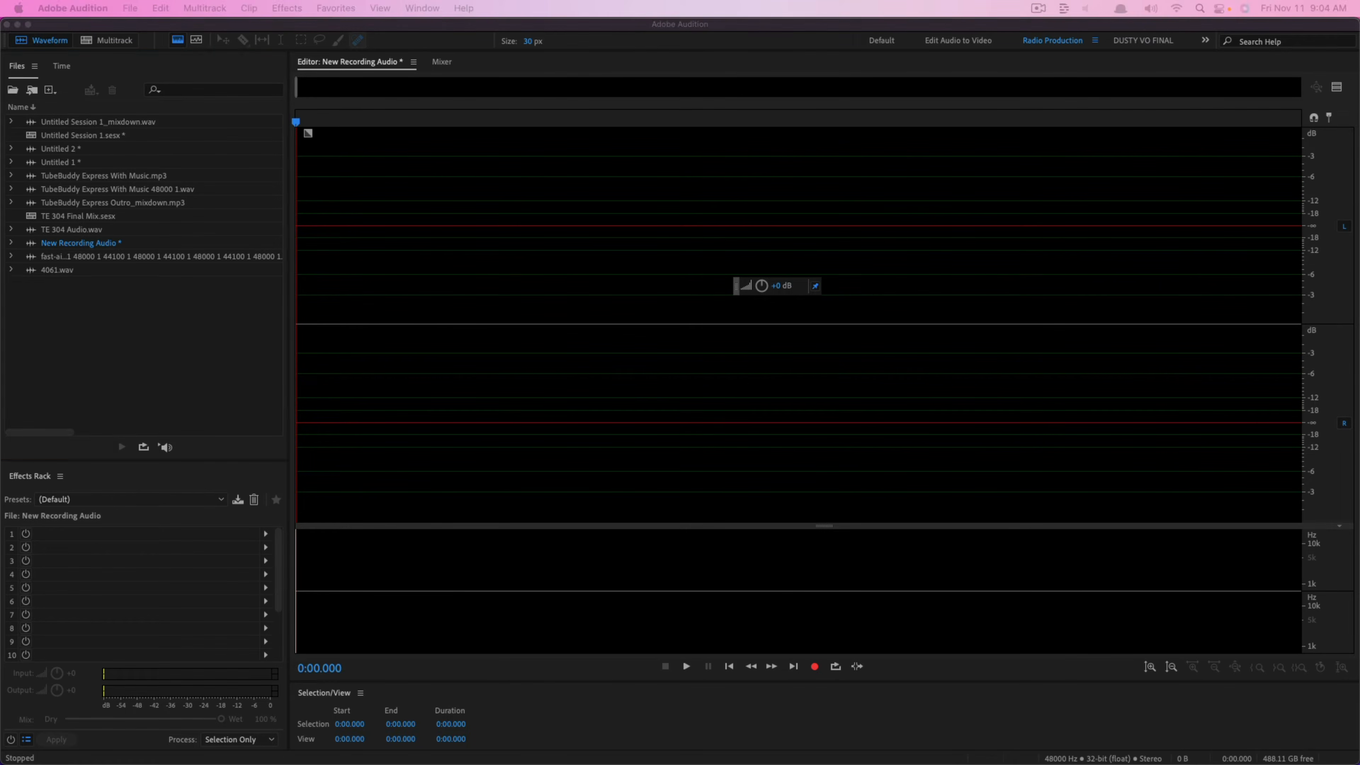
Step: In the Audio Hardware preferences, set the default input to System Default - RODECaster Pro Stereo and check the default output choices
click(178, 303)
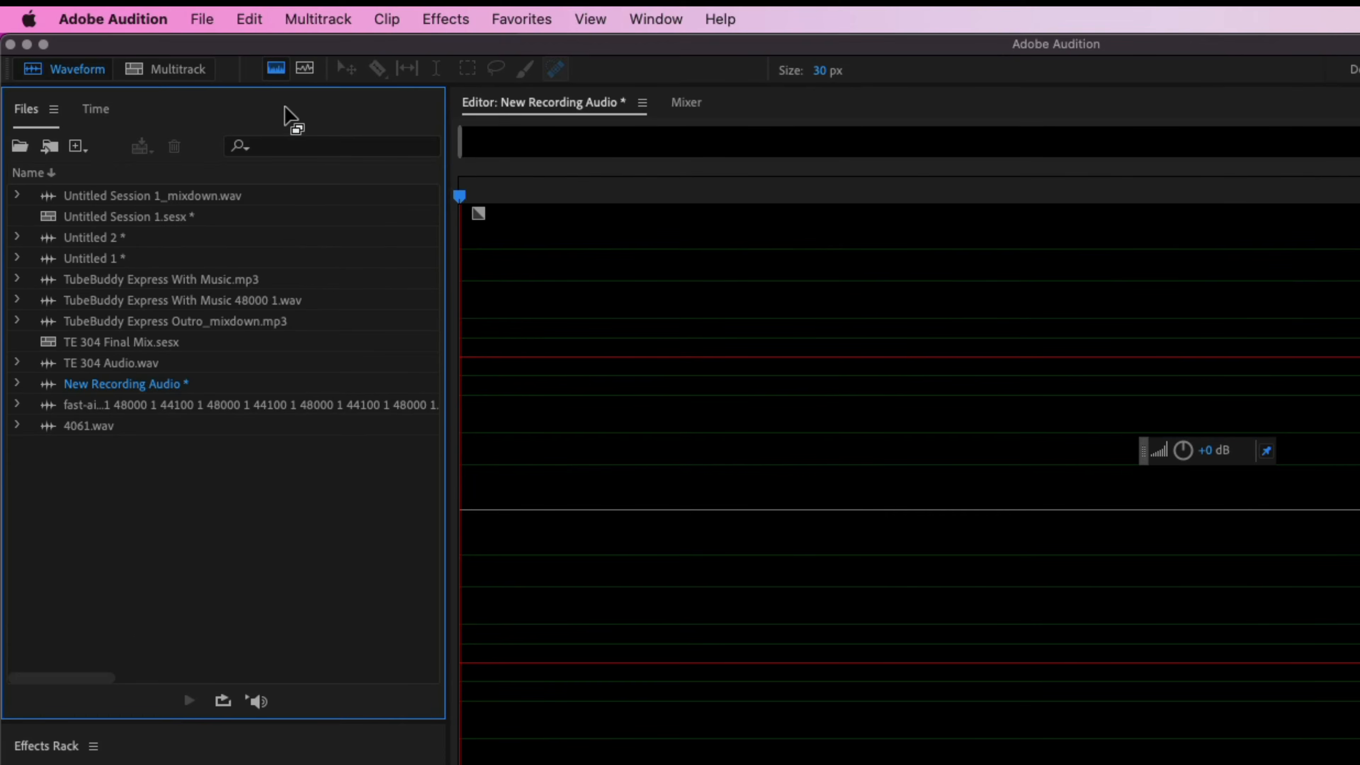
click(148, 17)
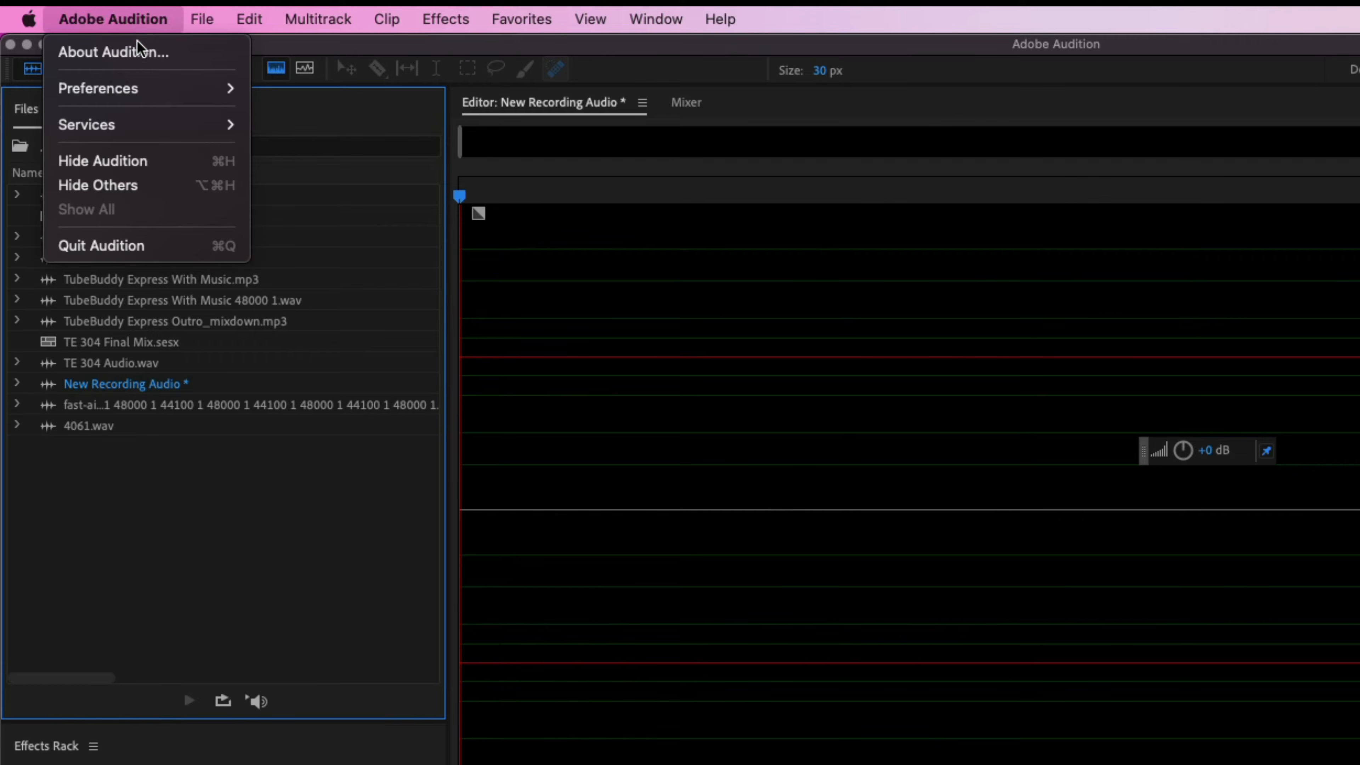
mouse_move(137, 91)
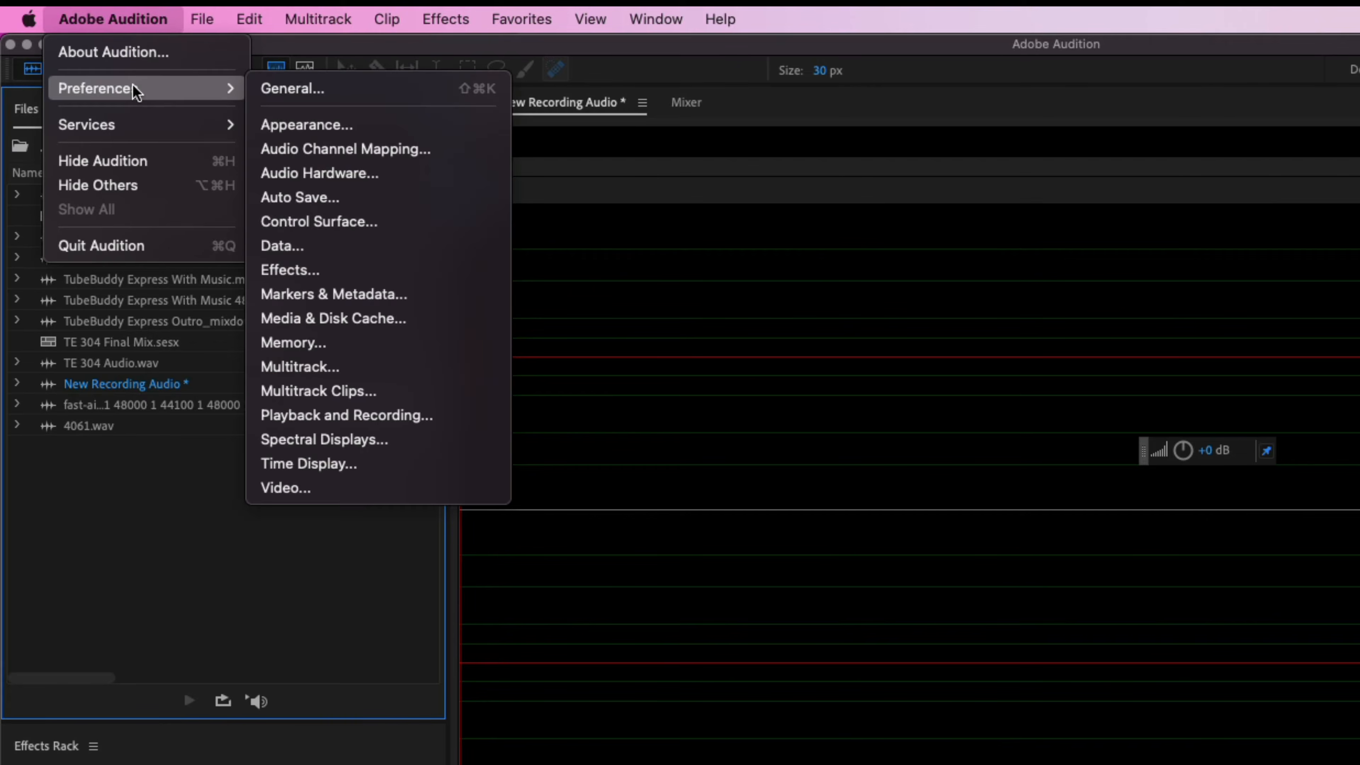
click(321, 174)
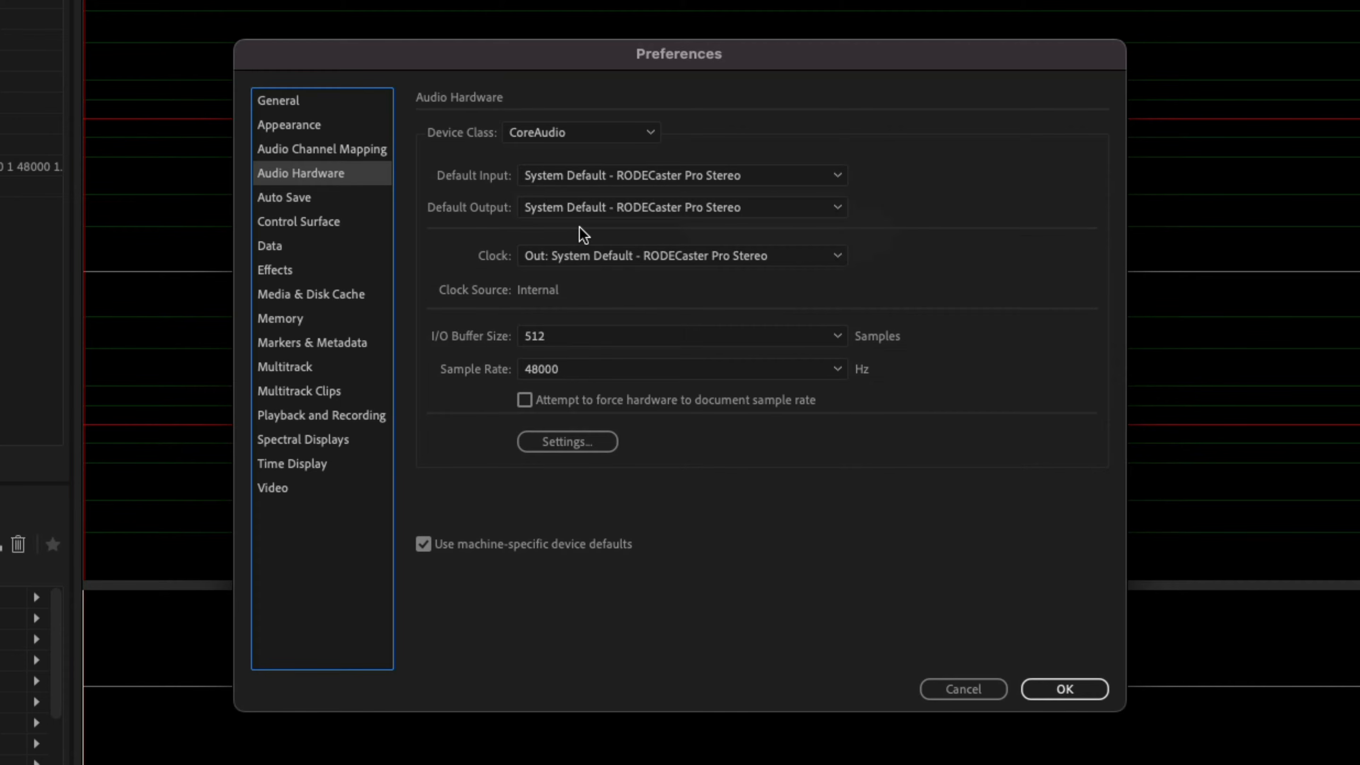
click(581, 178)
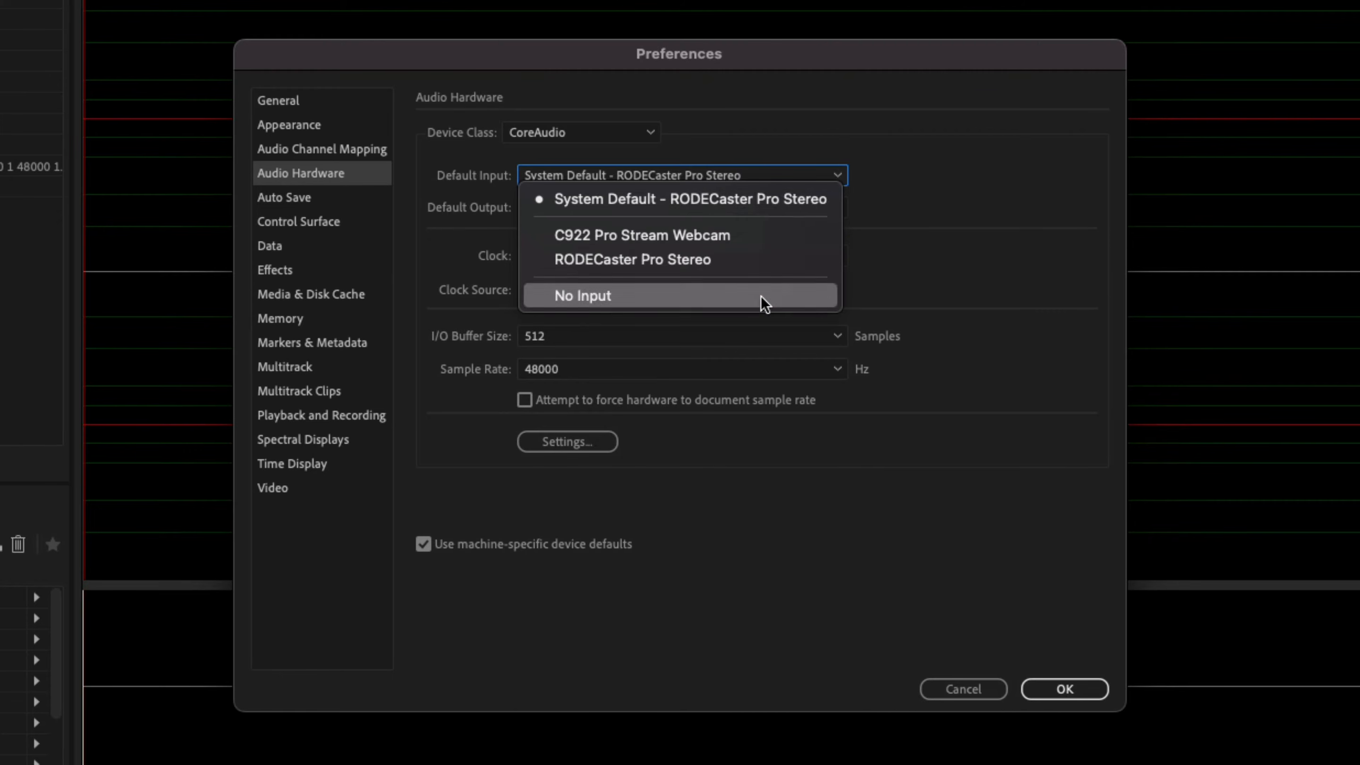
click(778, 201)
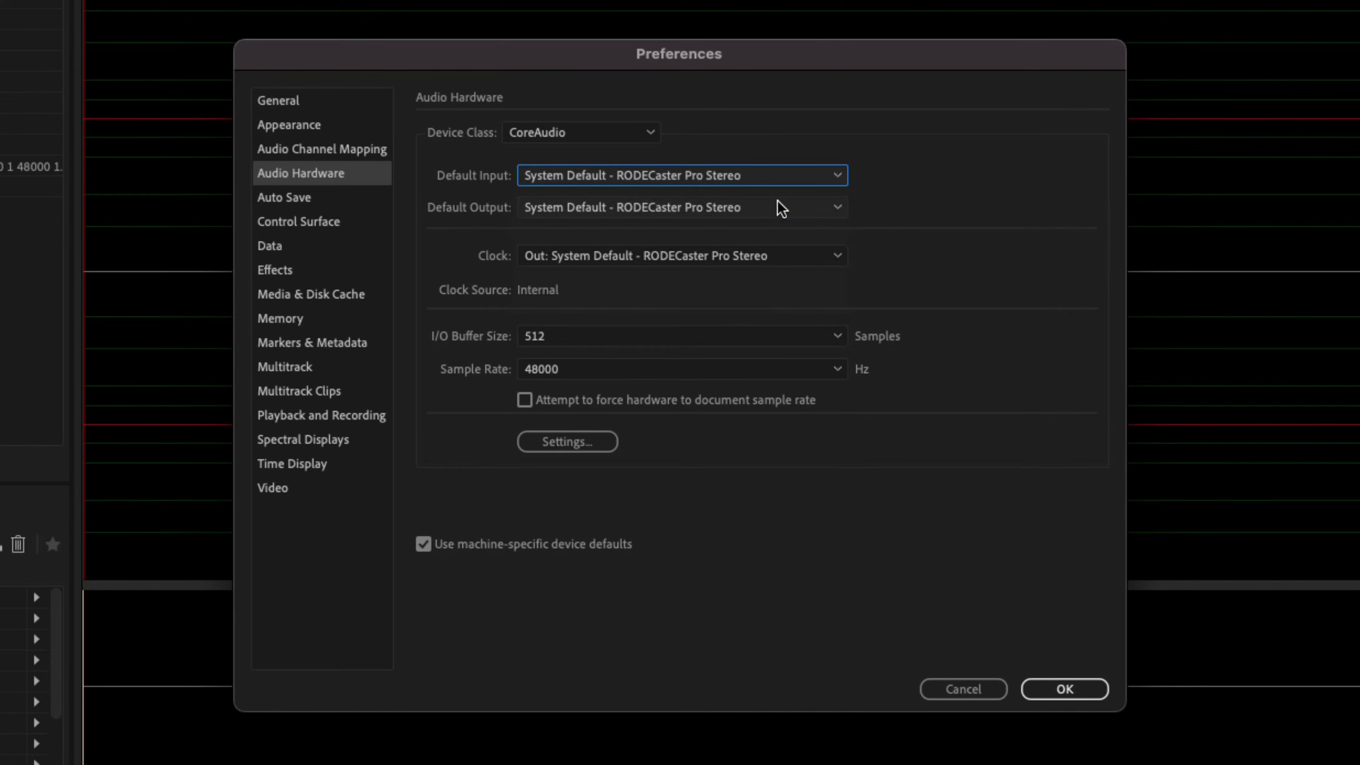
click(579, 206)
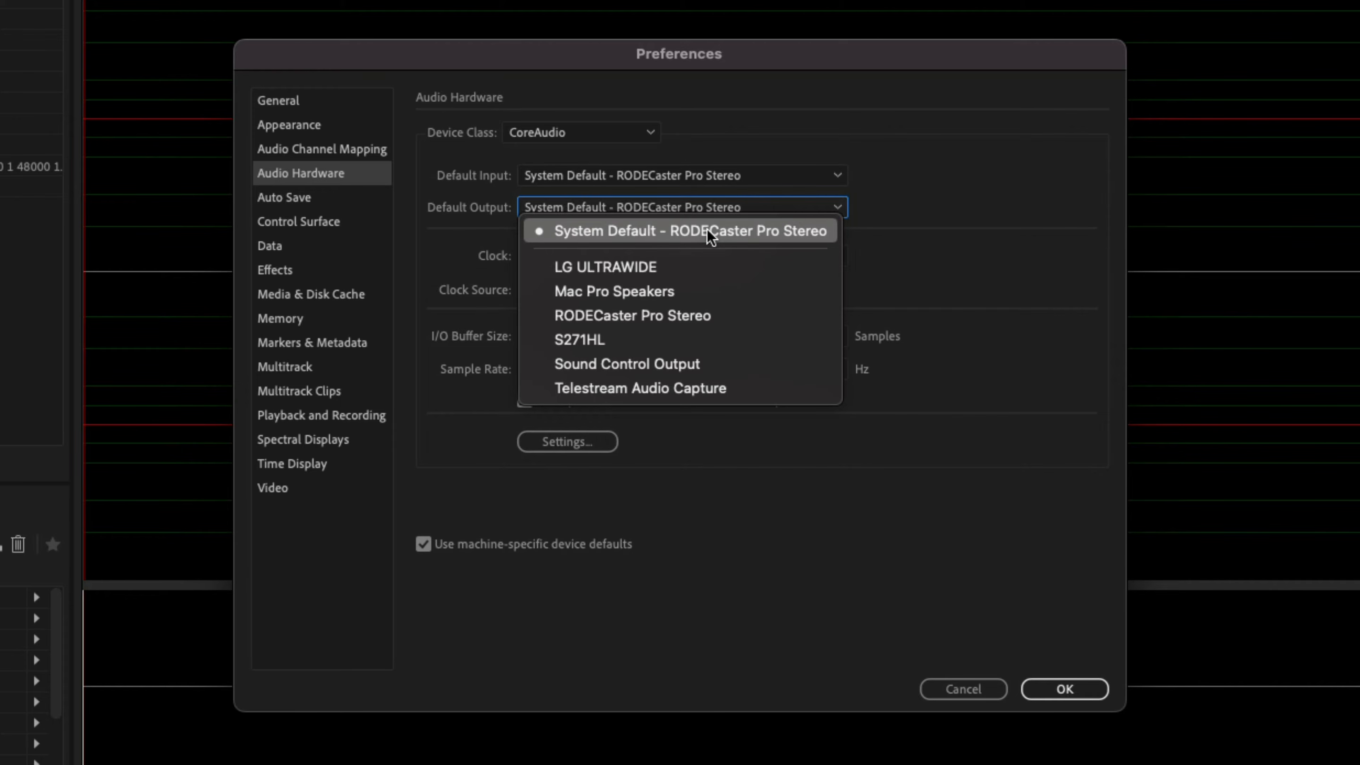
click(926, 228)
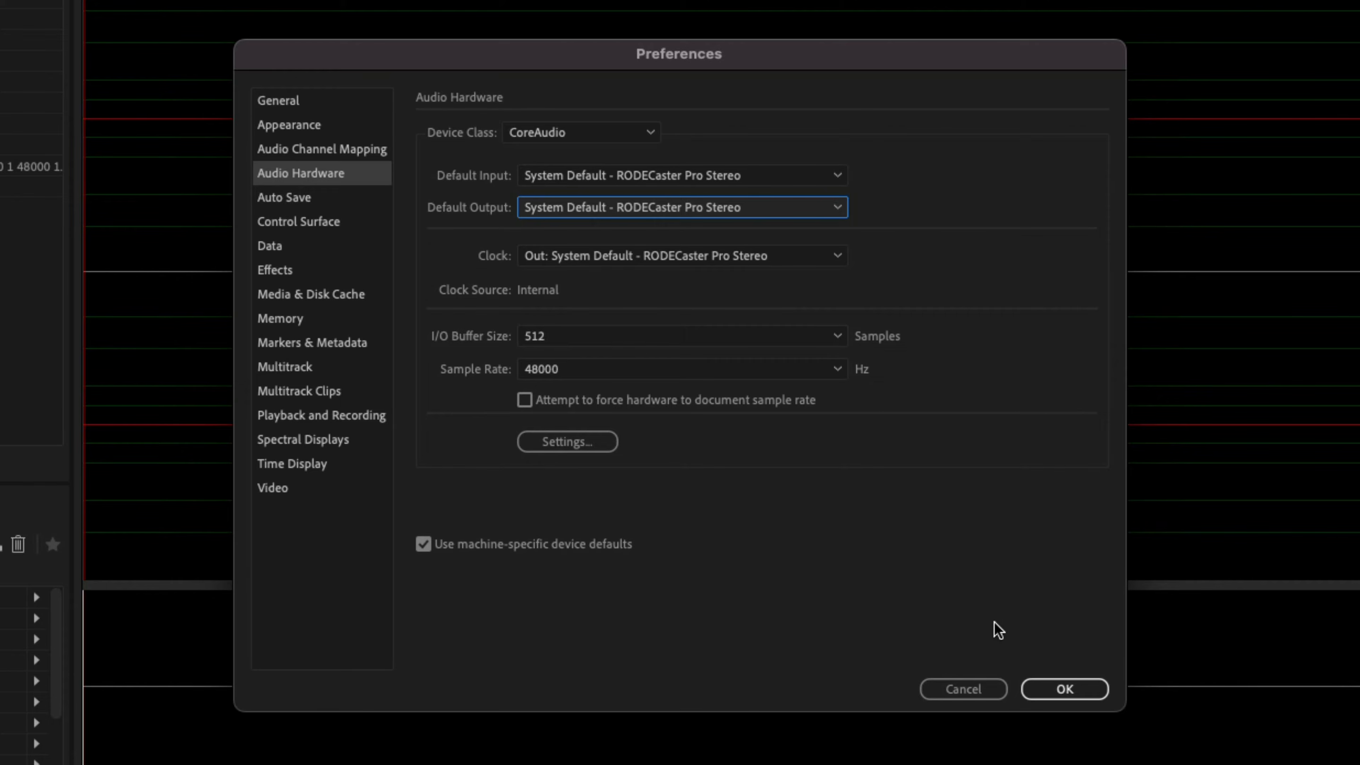
Step: Apply the audio hardware preferences and start recording into the New Recording Audio file
click(1074, 690)
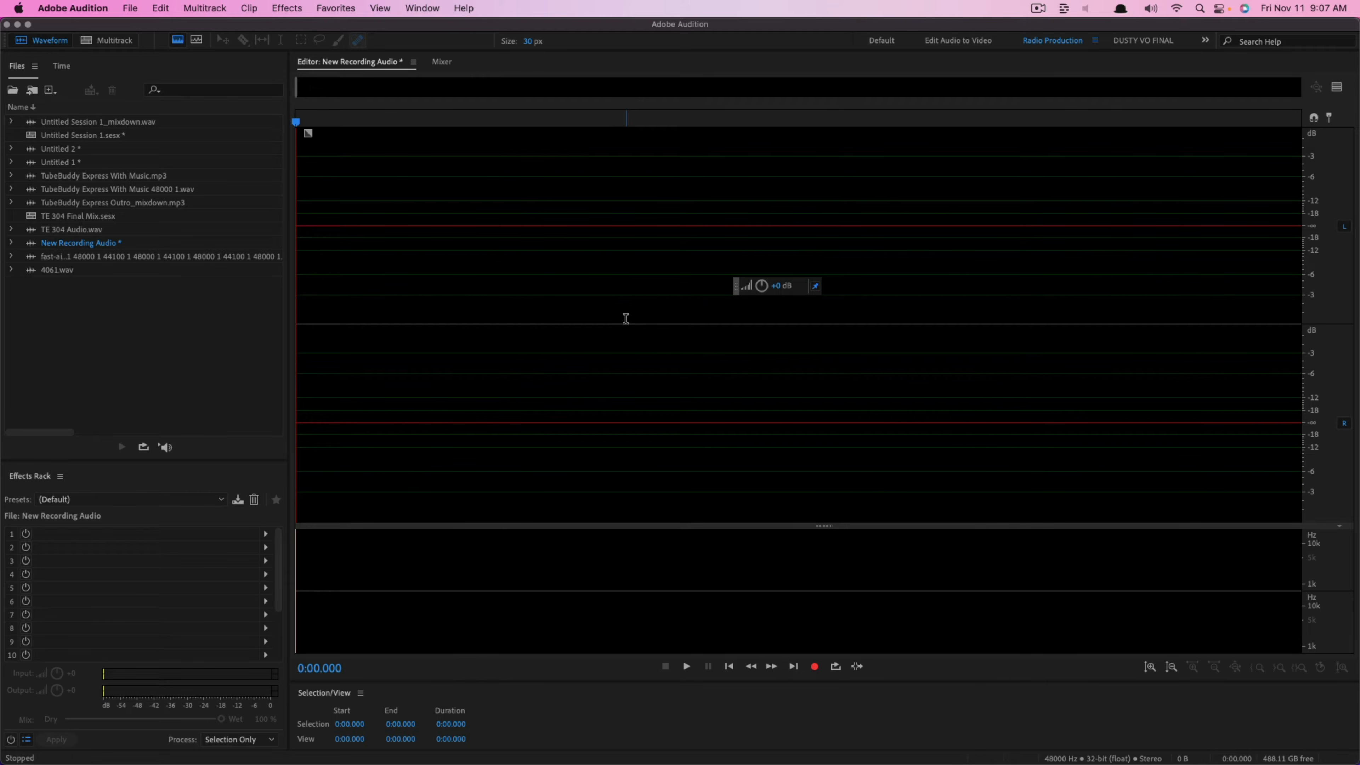
click(918, 669)
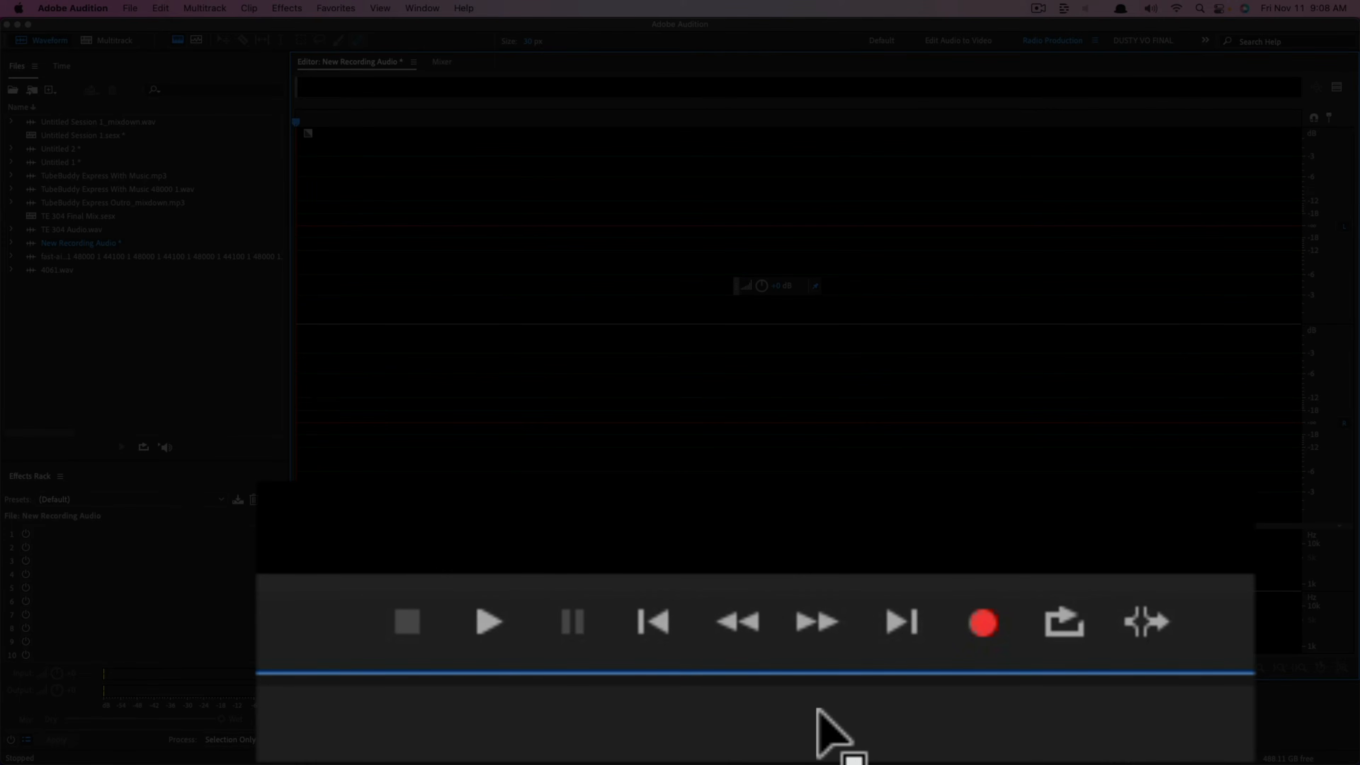
click(989, 633)
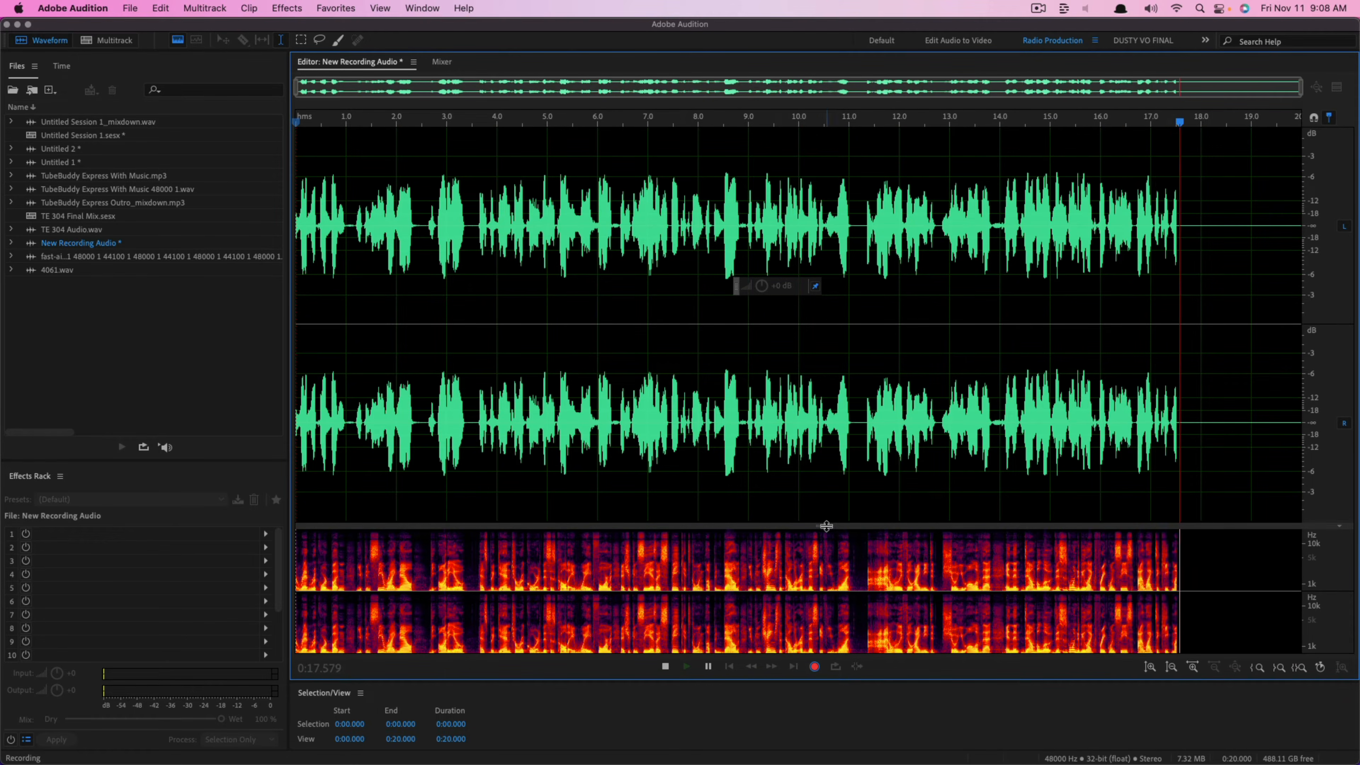
Step: Enlarge the spectral display while recording and stop the take at about 21 seconds with nothing selected
drag(824, 525, 829, 454)
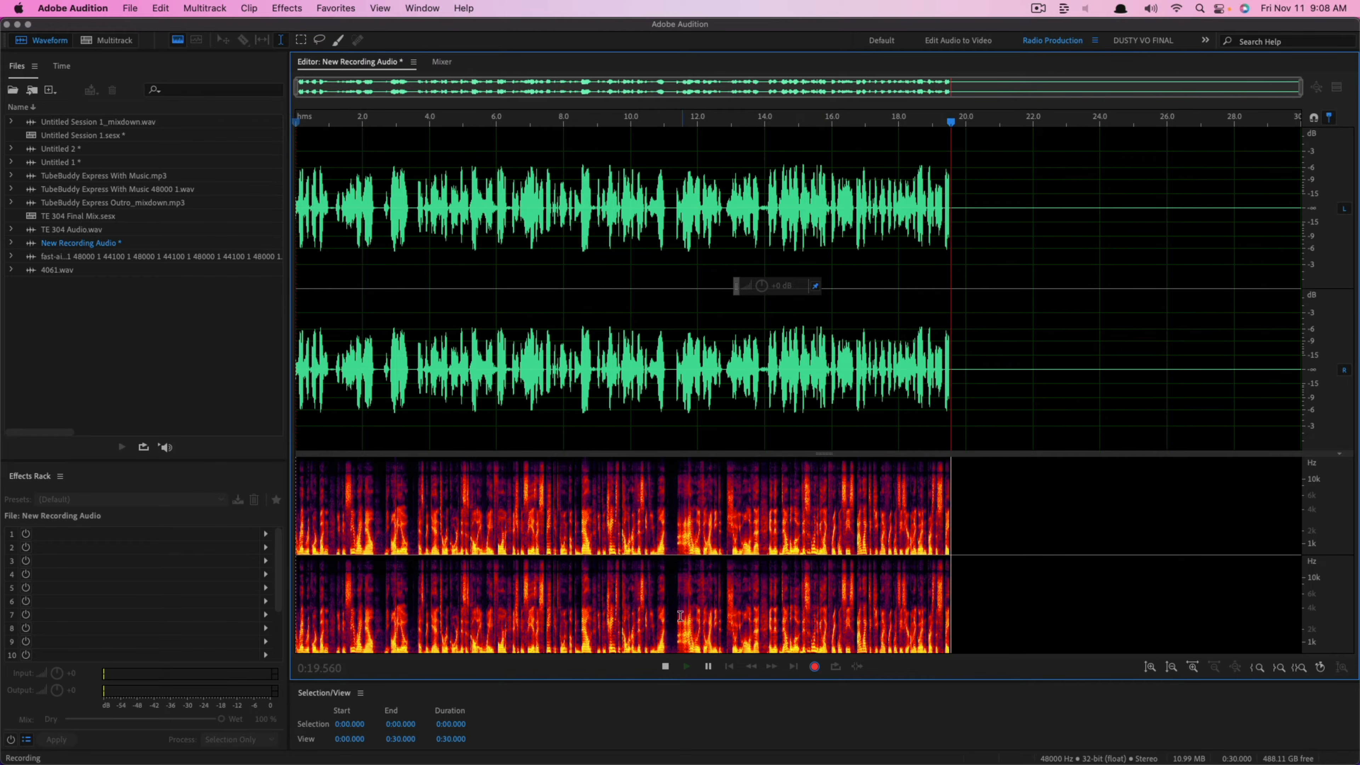
click(666, 667)
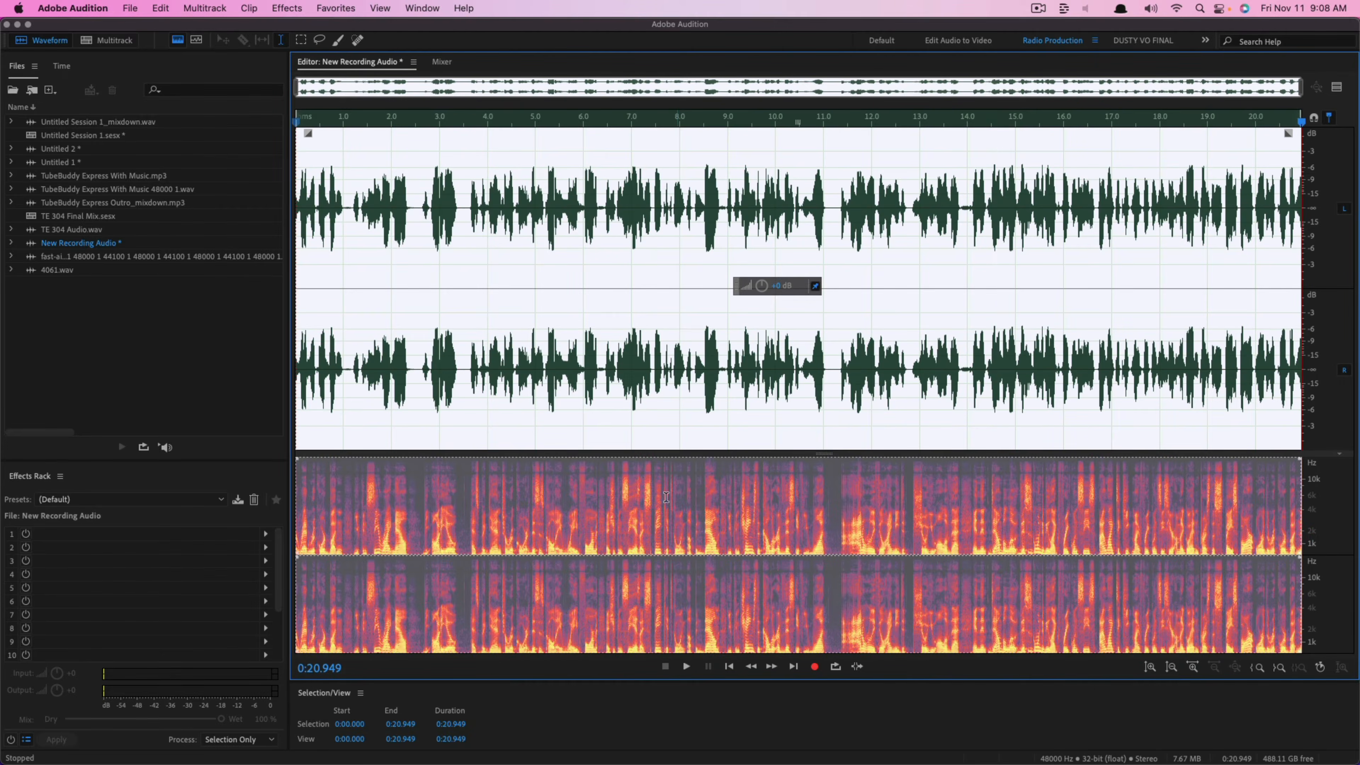
click(639, 298)
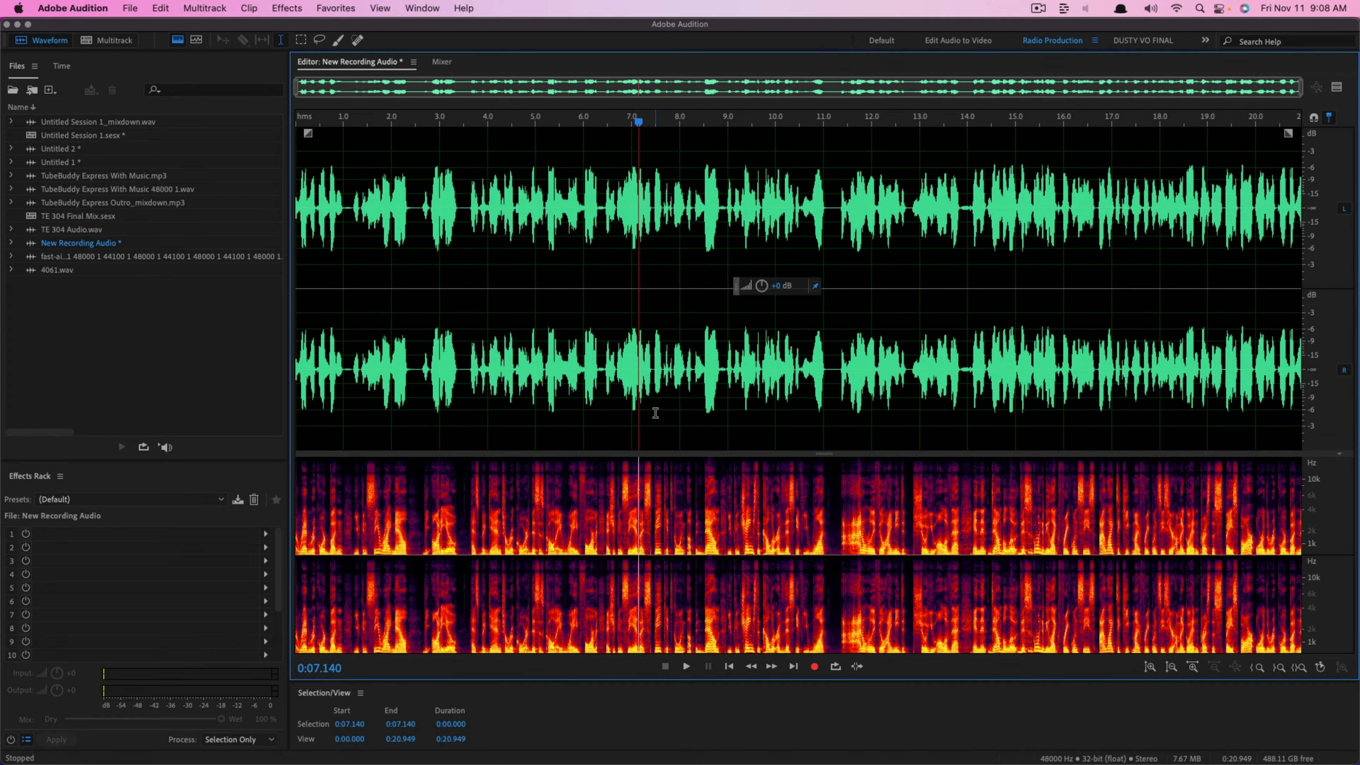
Step: Examine the recorded waveform up close and at full length, trying a selection from 0:03.924 to 0:07.376 and different playhead positions
drag(485, 404, 650, 396)
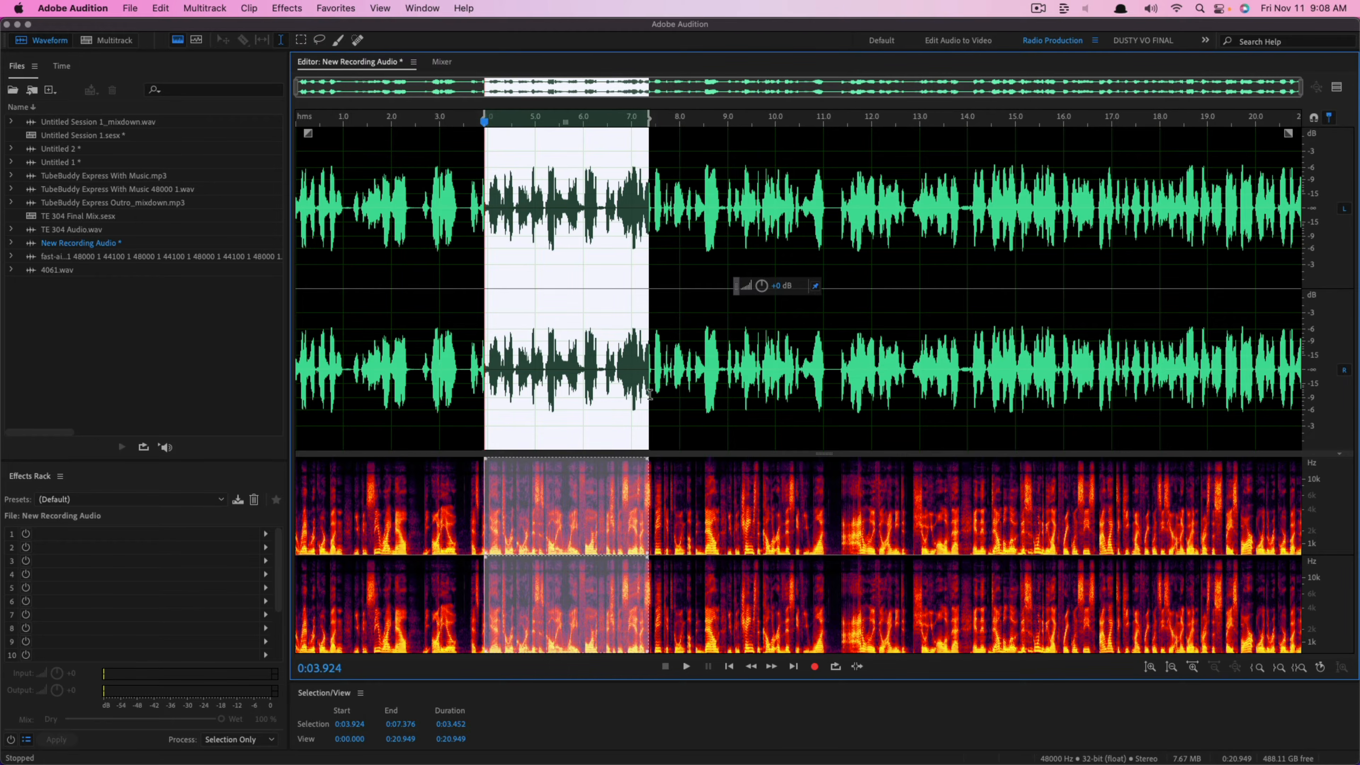
click(809, 390)
scroll(621, 287, up, 3)
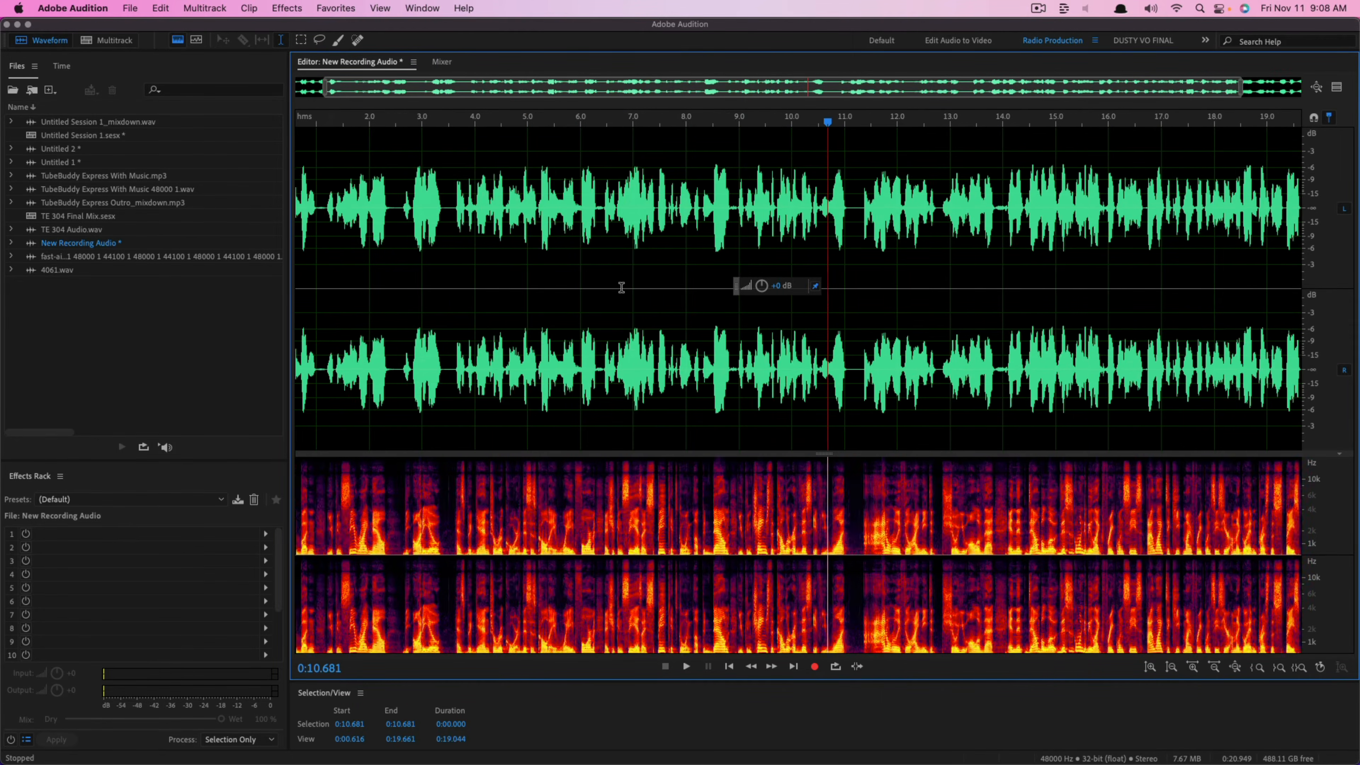
scroll(622, 288, down, 2)
scroll(621, 288, up, 2)
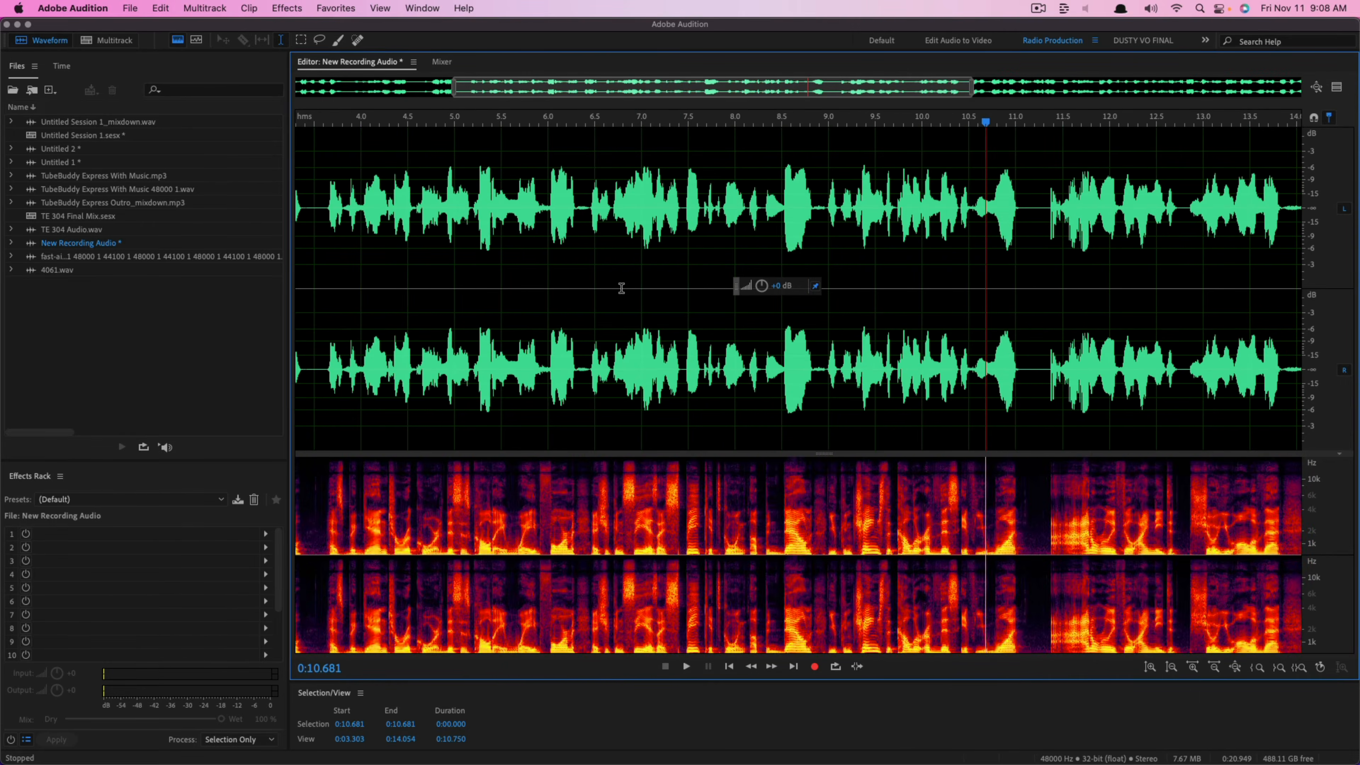
scroll(621, 288, up, 2)
drag(592, 88, 803, 89)
scroll(639, 250, down, 1)
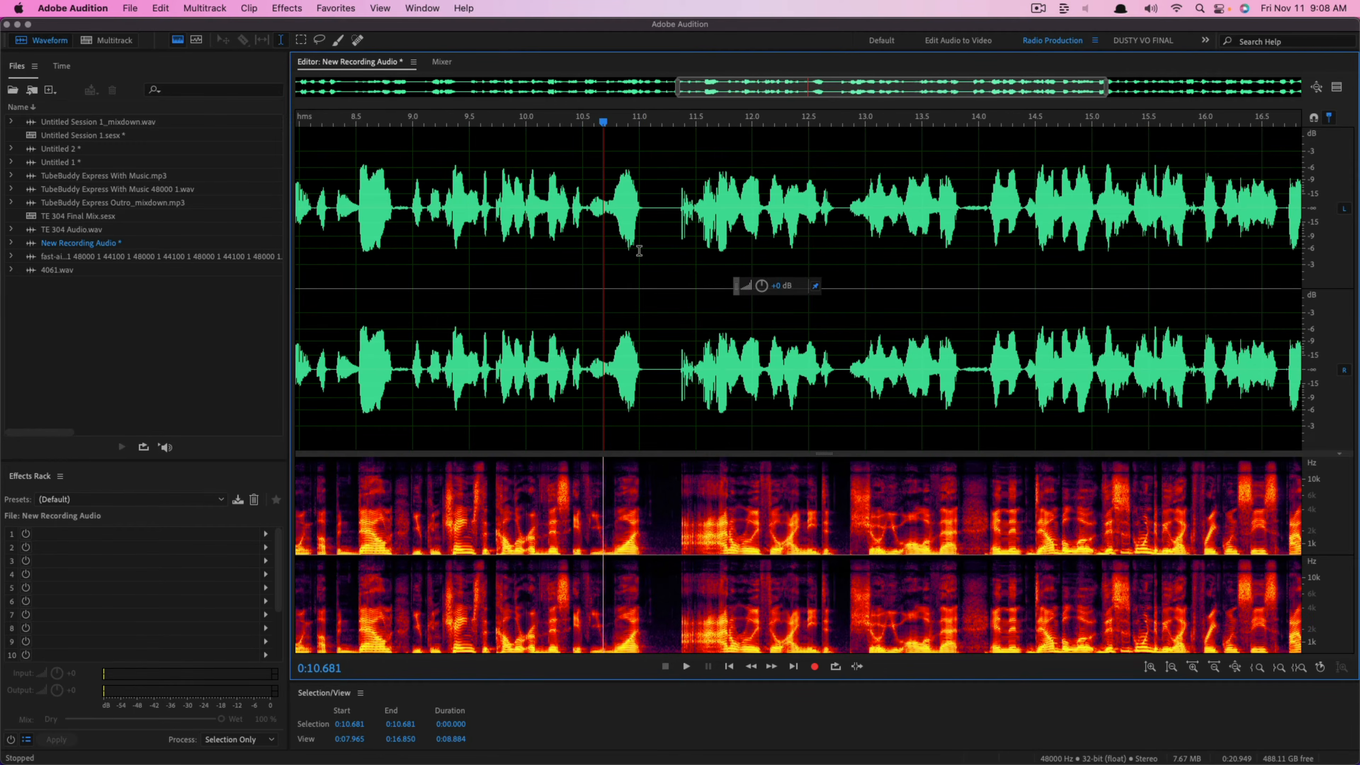
scroll(640, 250, down, 8)
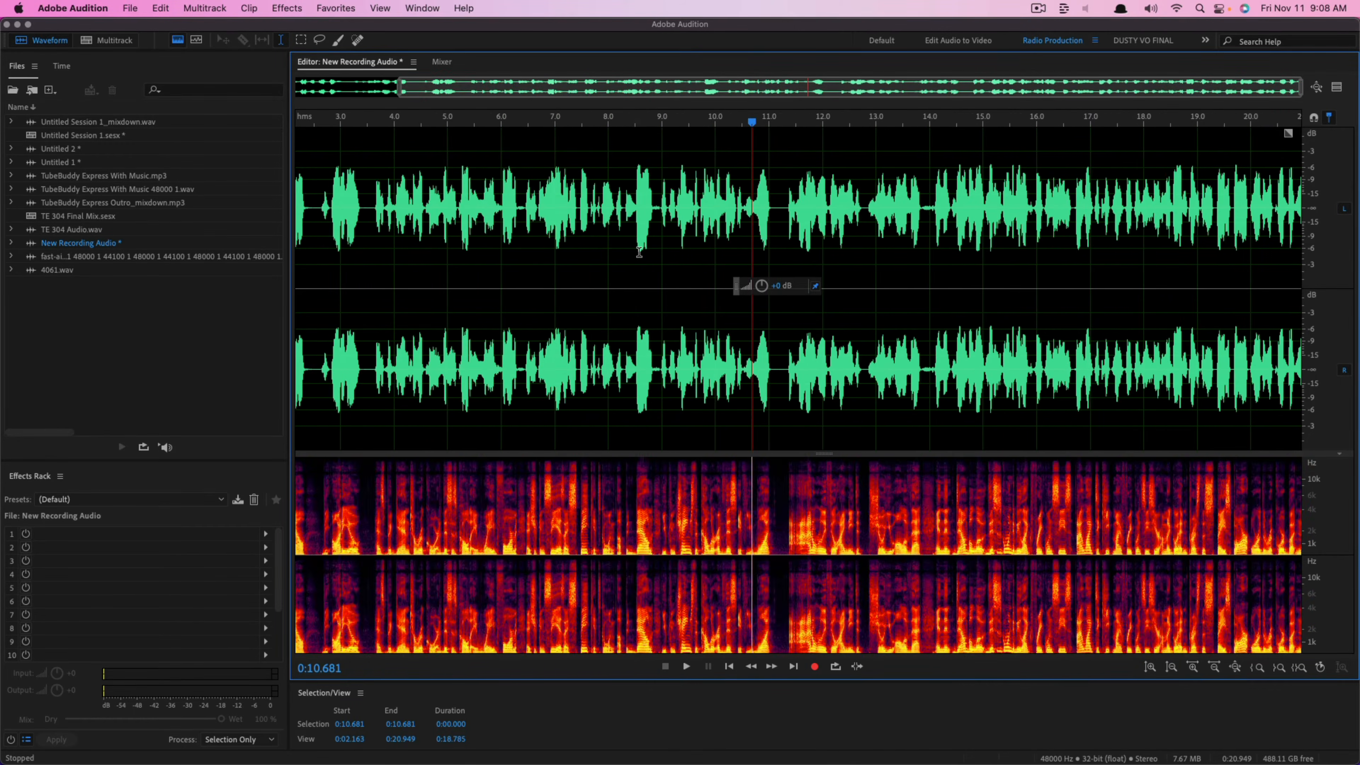
scroll(639, 250, down, 2)
click(462, 206)
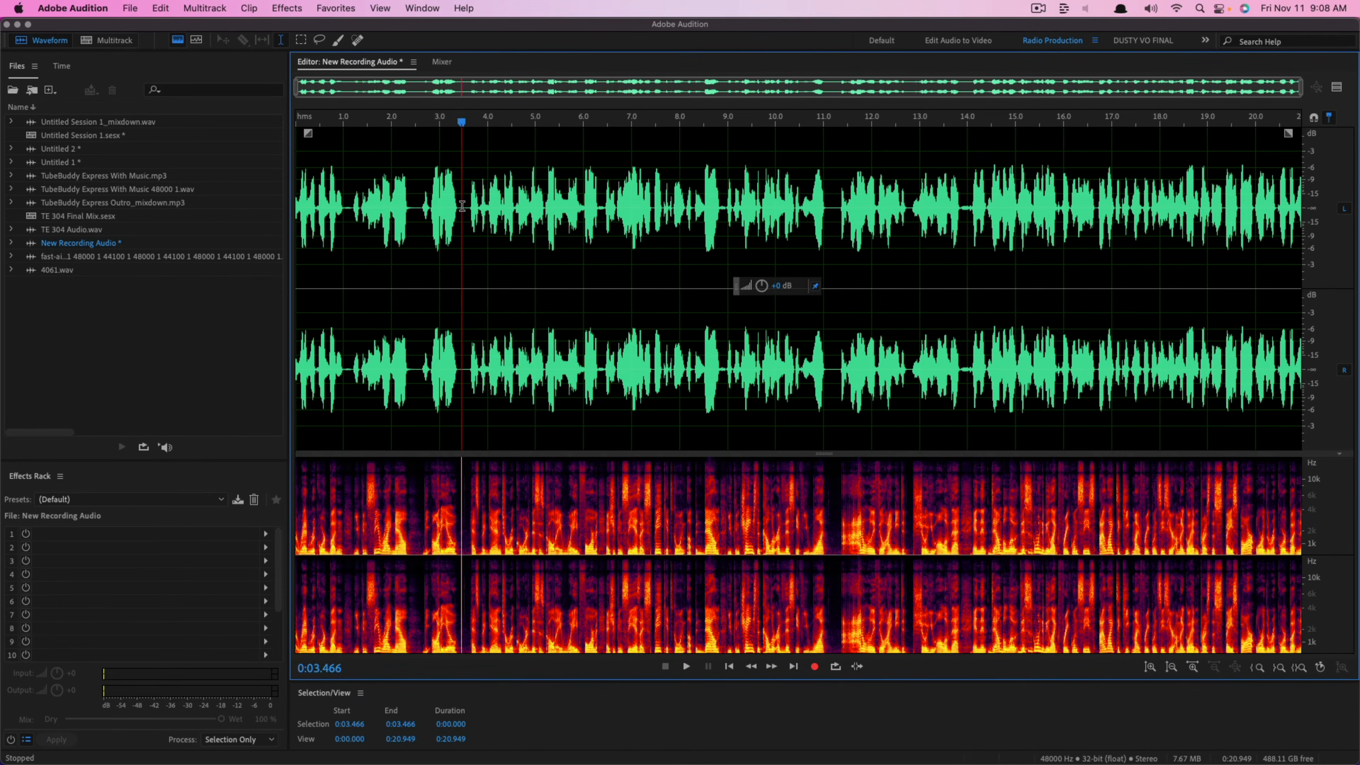
click(835, 213)
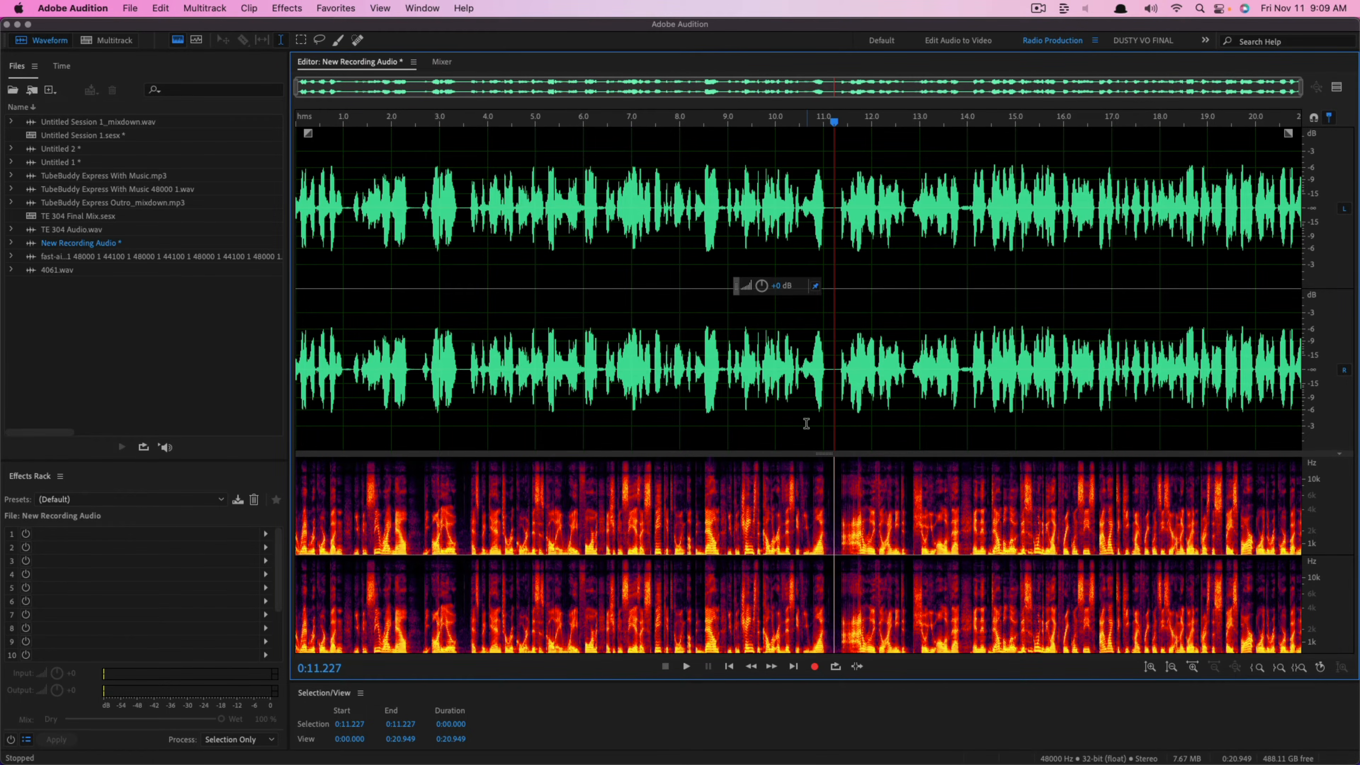
Step: Enlarge the spectral frequency display further and switch it off and back on
drag(823, 454, 841, 376)
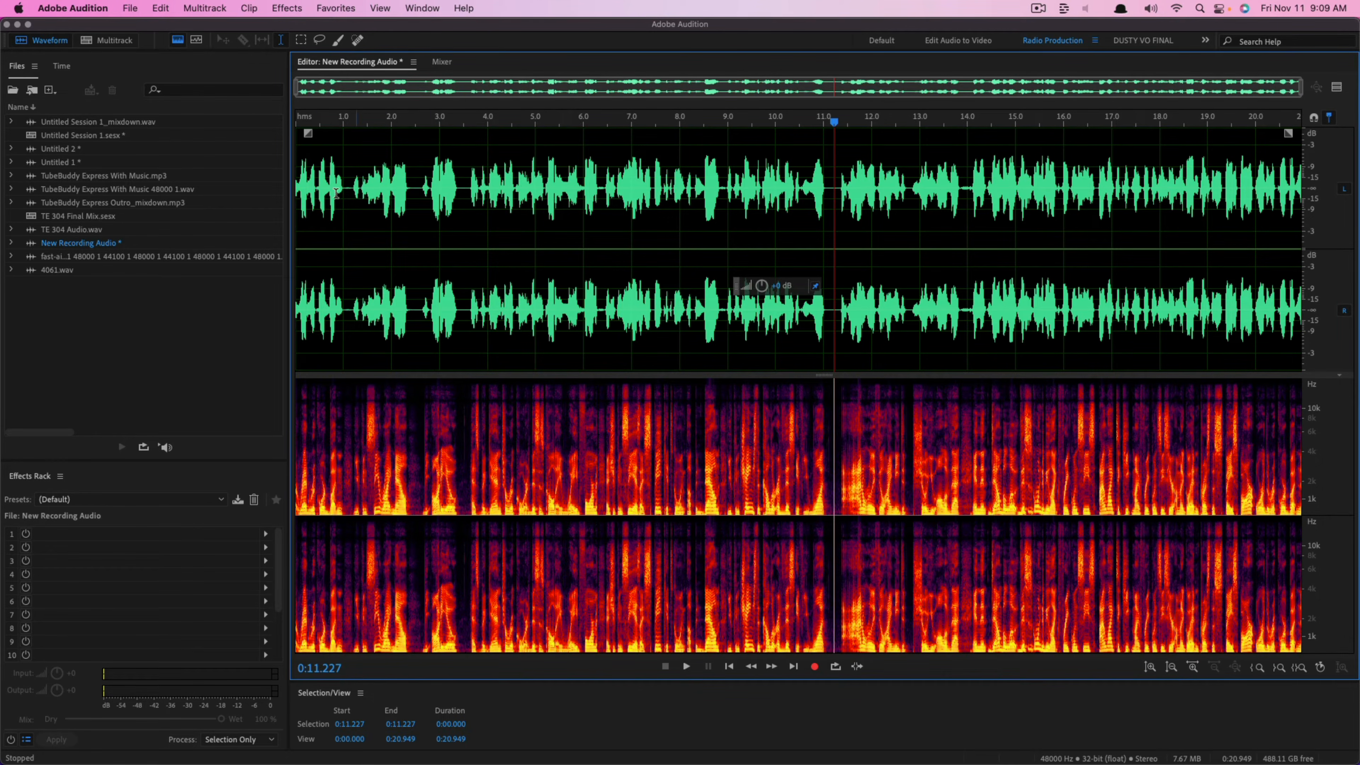
click(177, 40)
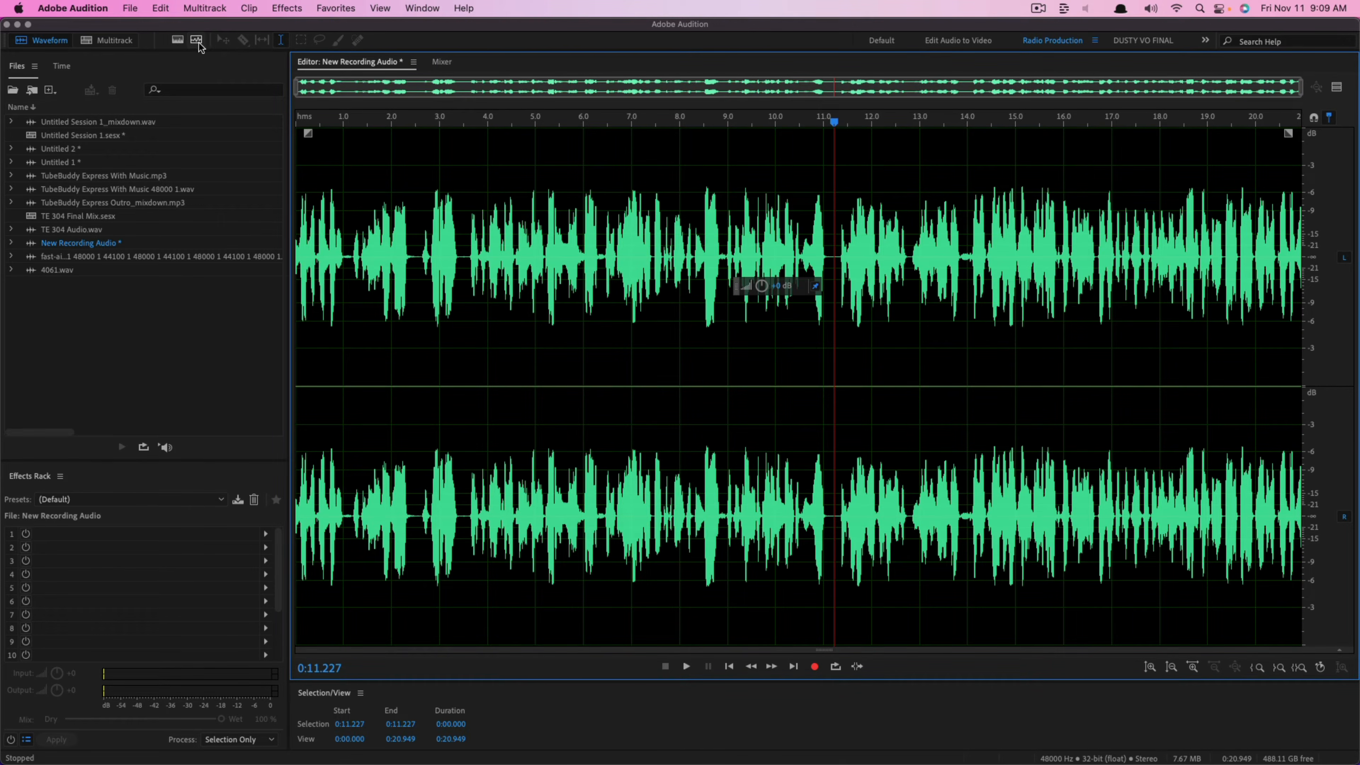
click(178, 41)
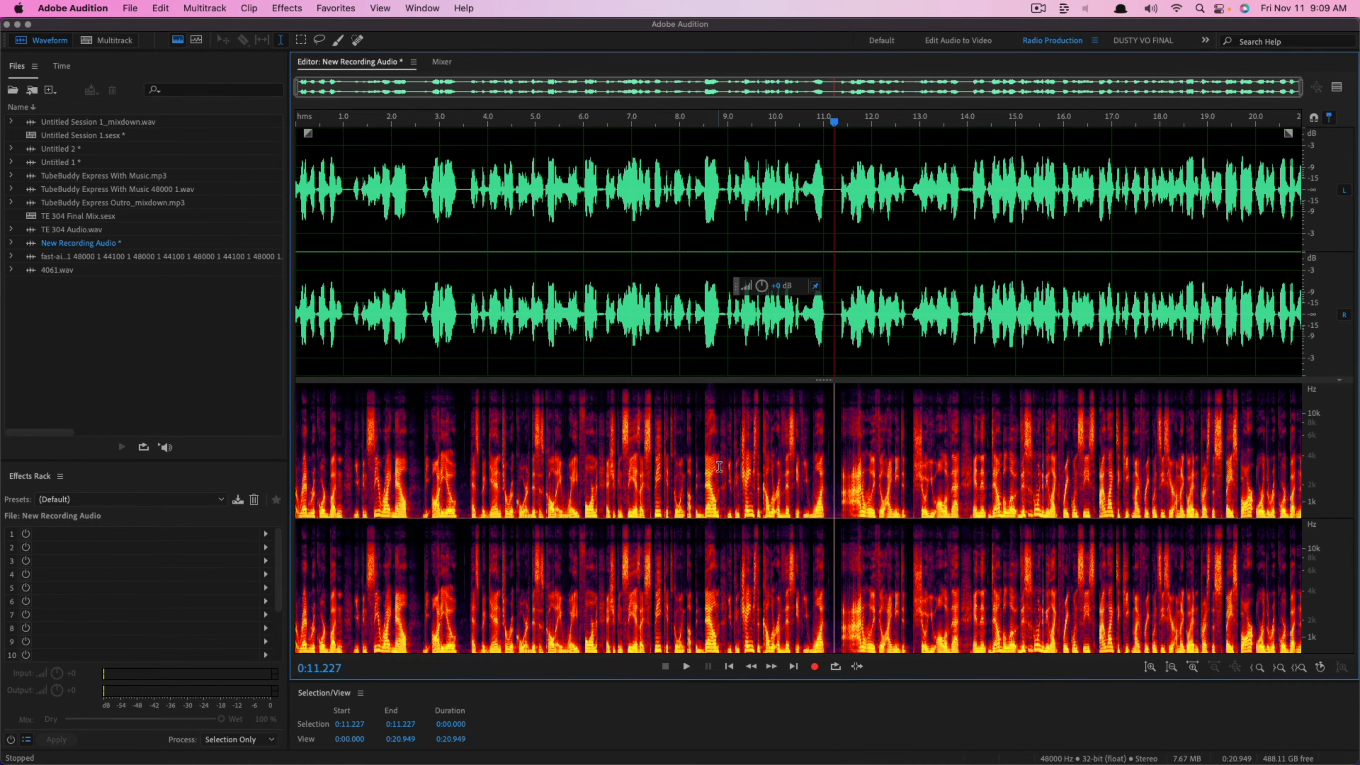
Step: Examine the quiet gap around 11.2 seconds in the spectral display
scroll(722, 464, up, 4)
scroll(1023, 453, up, 6)
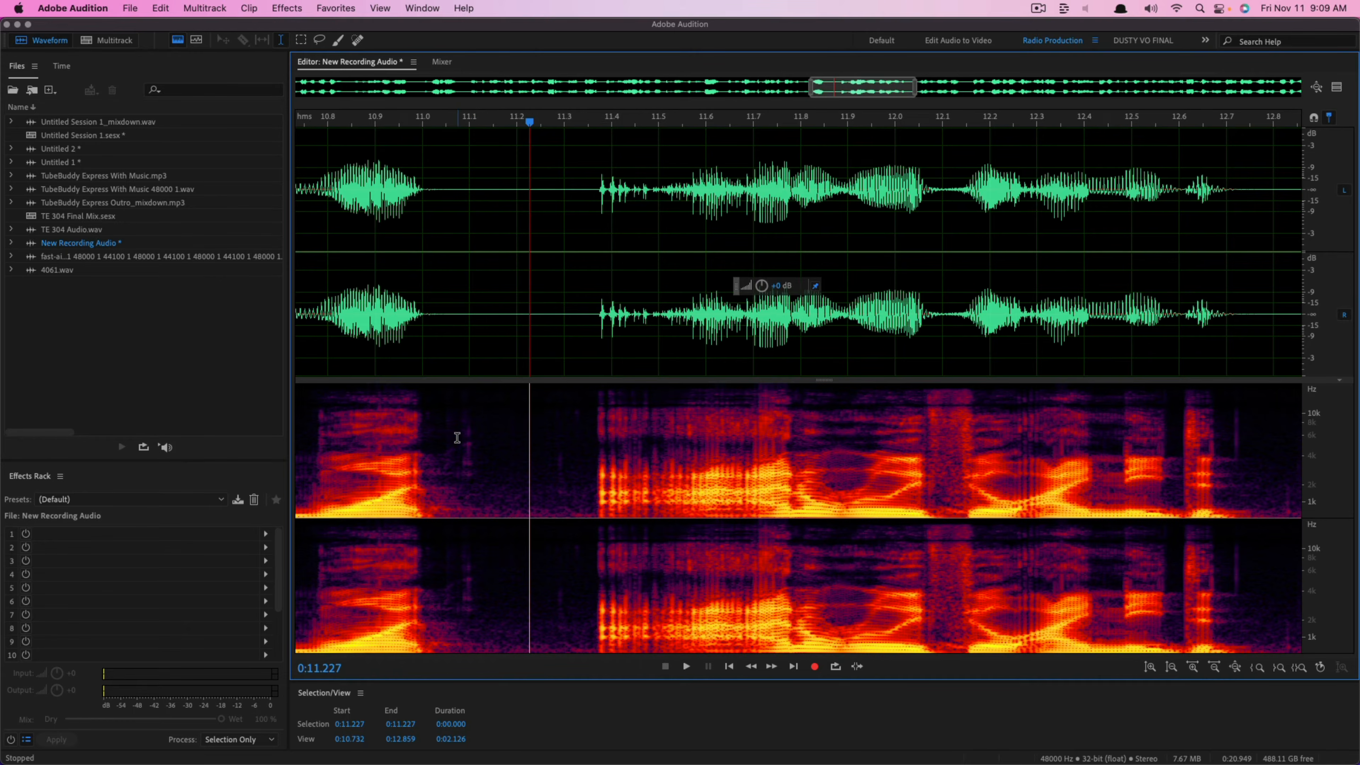
drag(460, 445, 572, 462)
click(505, 460)
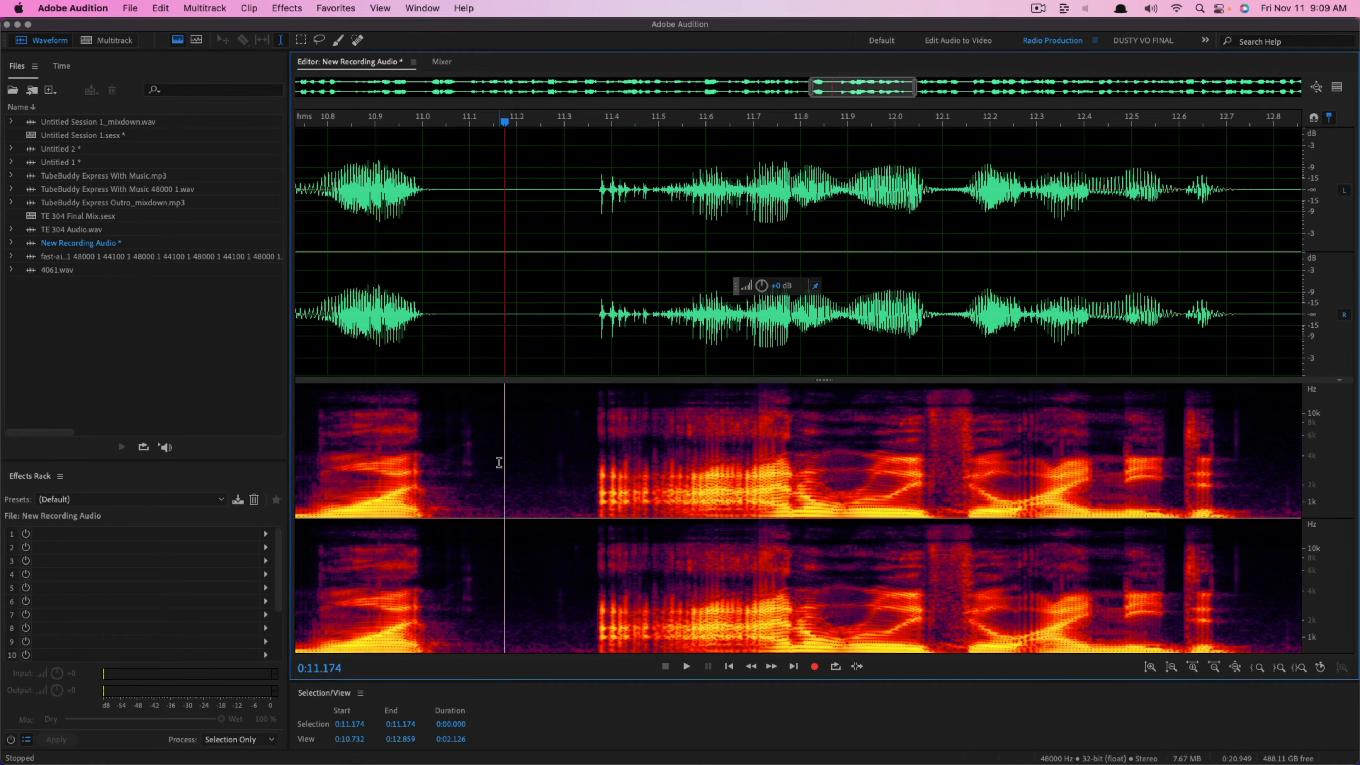
Step: Silence the brief noise from 0:12.713 to 0:12.730 in the spectral display and clear the selection
scroll(1230, 443, up, 2)
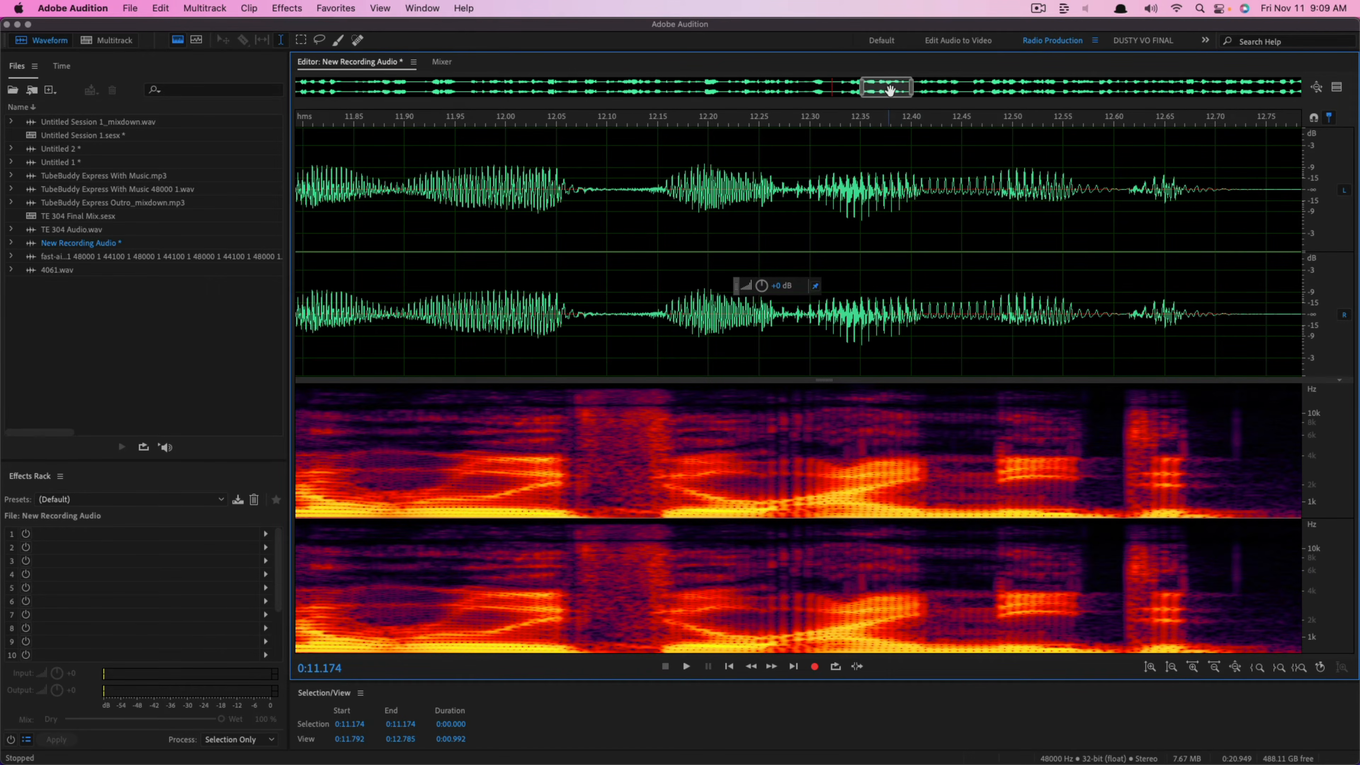
drag(887, 92, 898, 92)
drag(989, 428, 1005, 439)
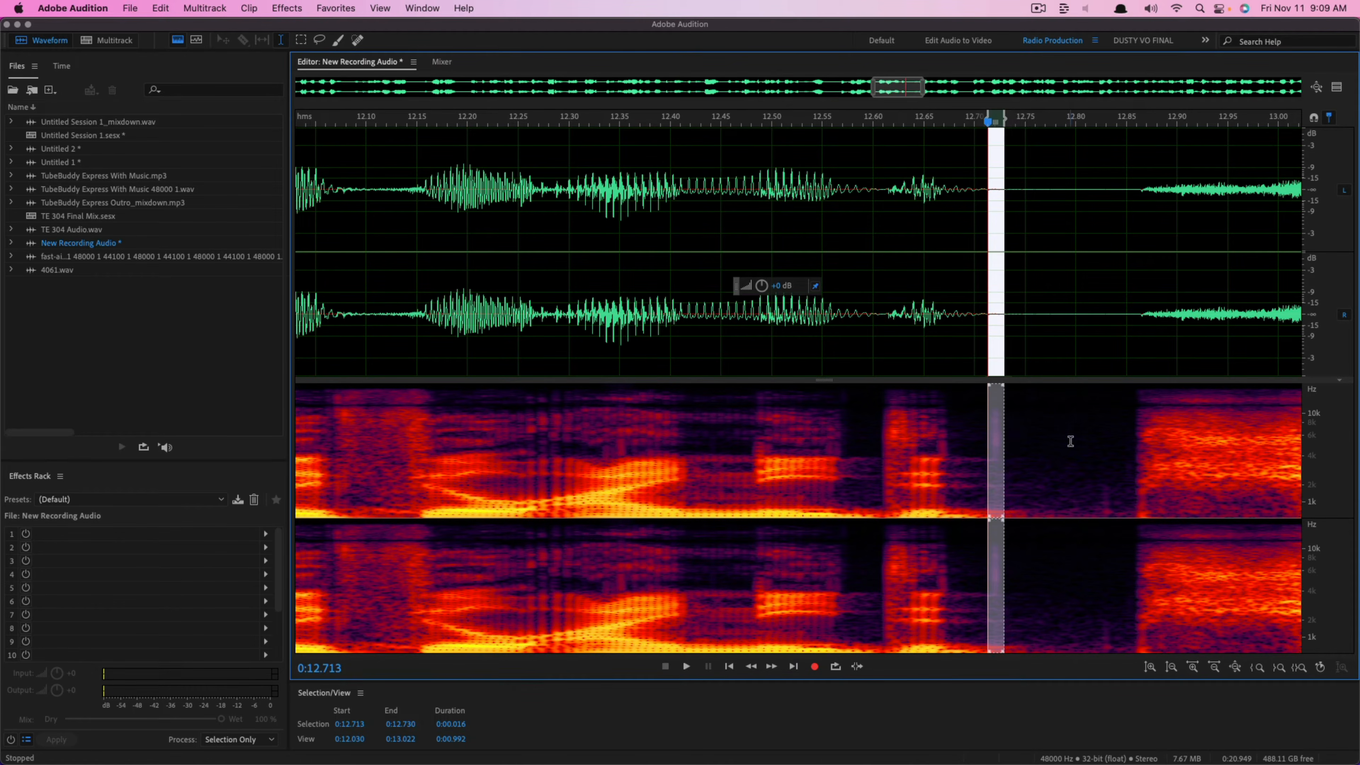
key(shift+s)
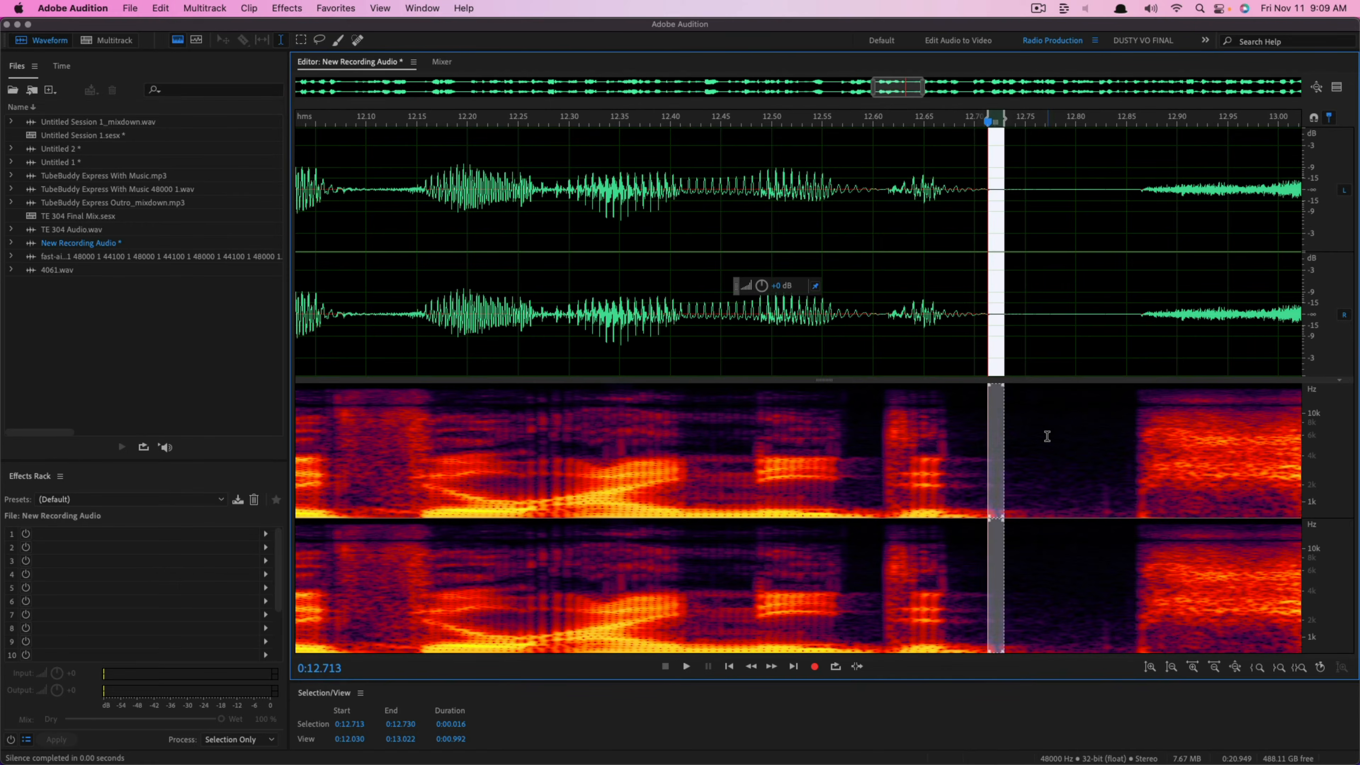
click(1048, 437)
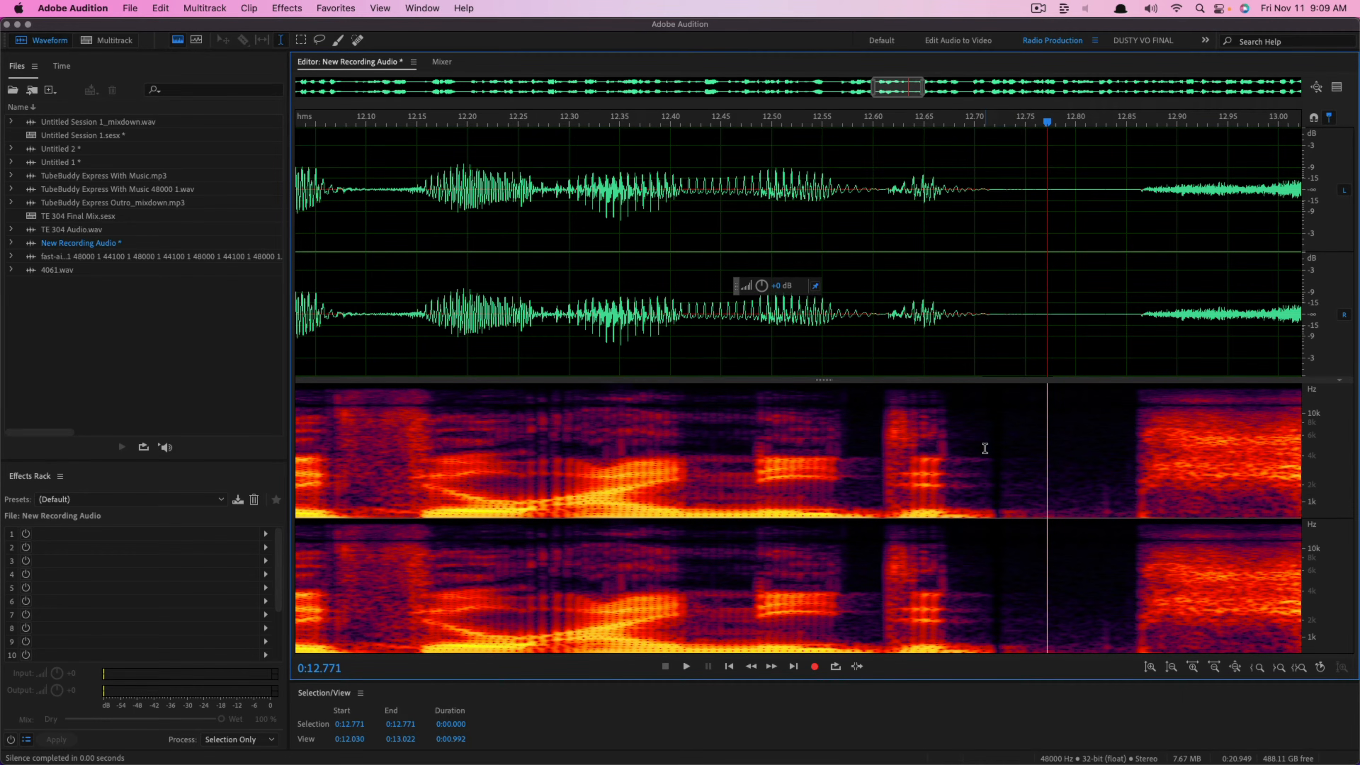
Step: Shrink the spectral display to give the waveform more height and show a longer stretch of the recording
scroll(890, 292, down, 3)
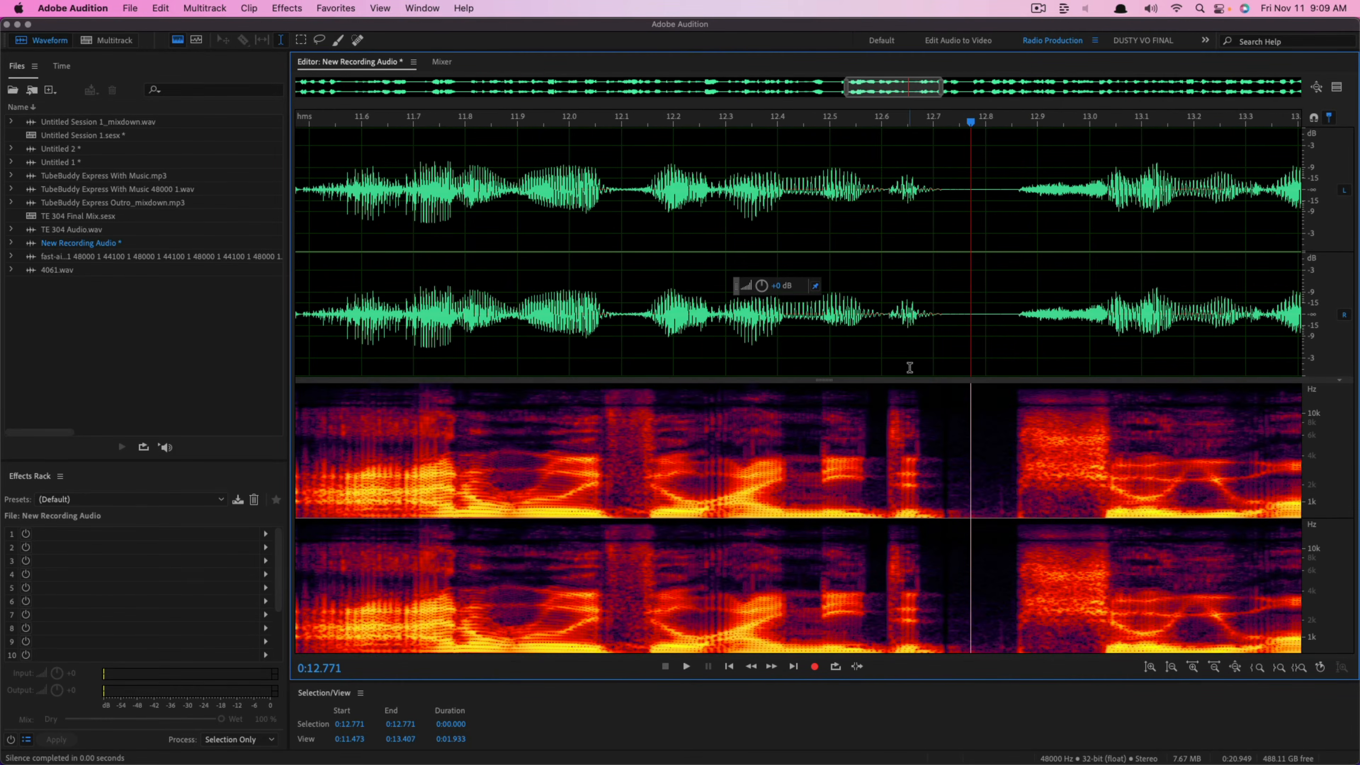
drag(824, 380, 824, 448)
scroll(657, 342, down, 6)
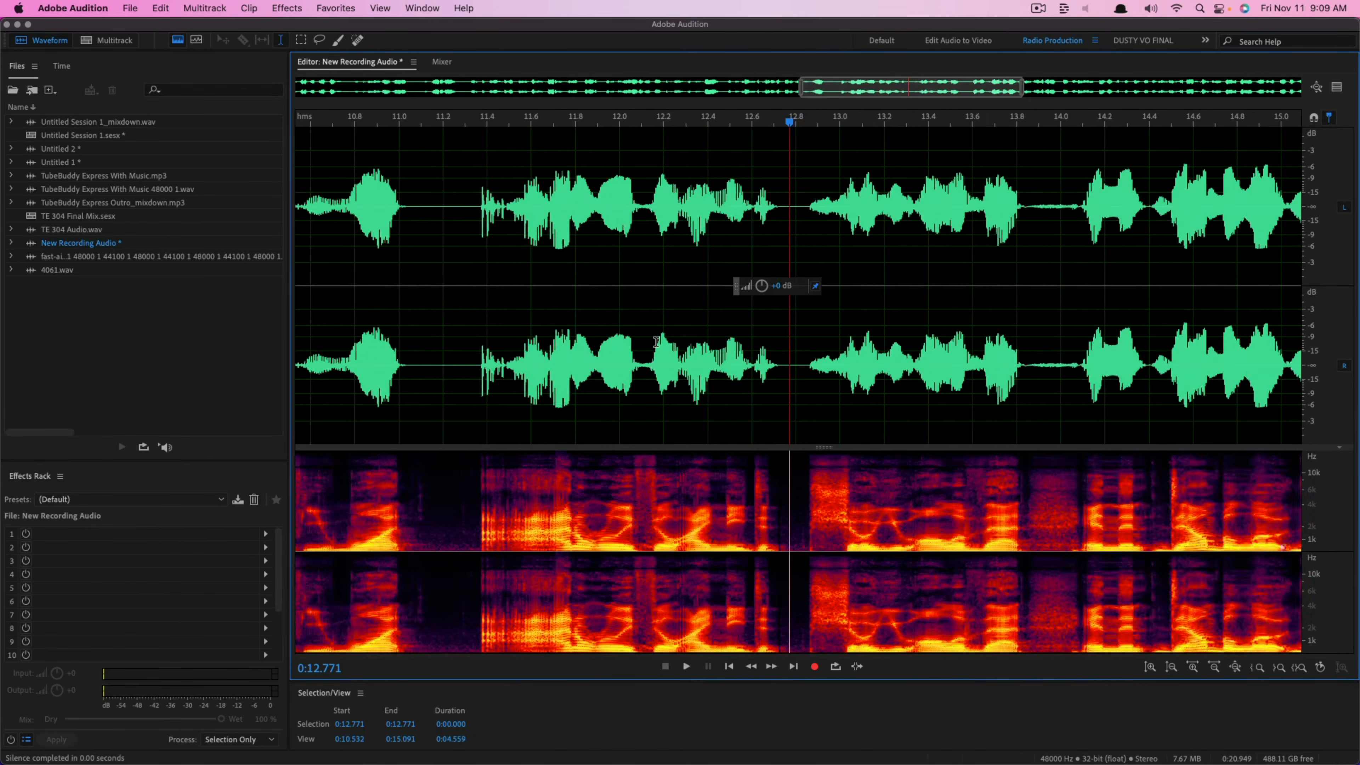
scroll(656, 342, down, 2)
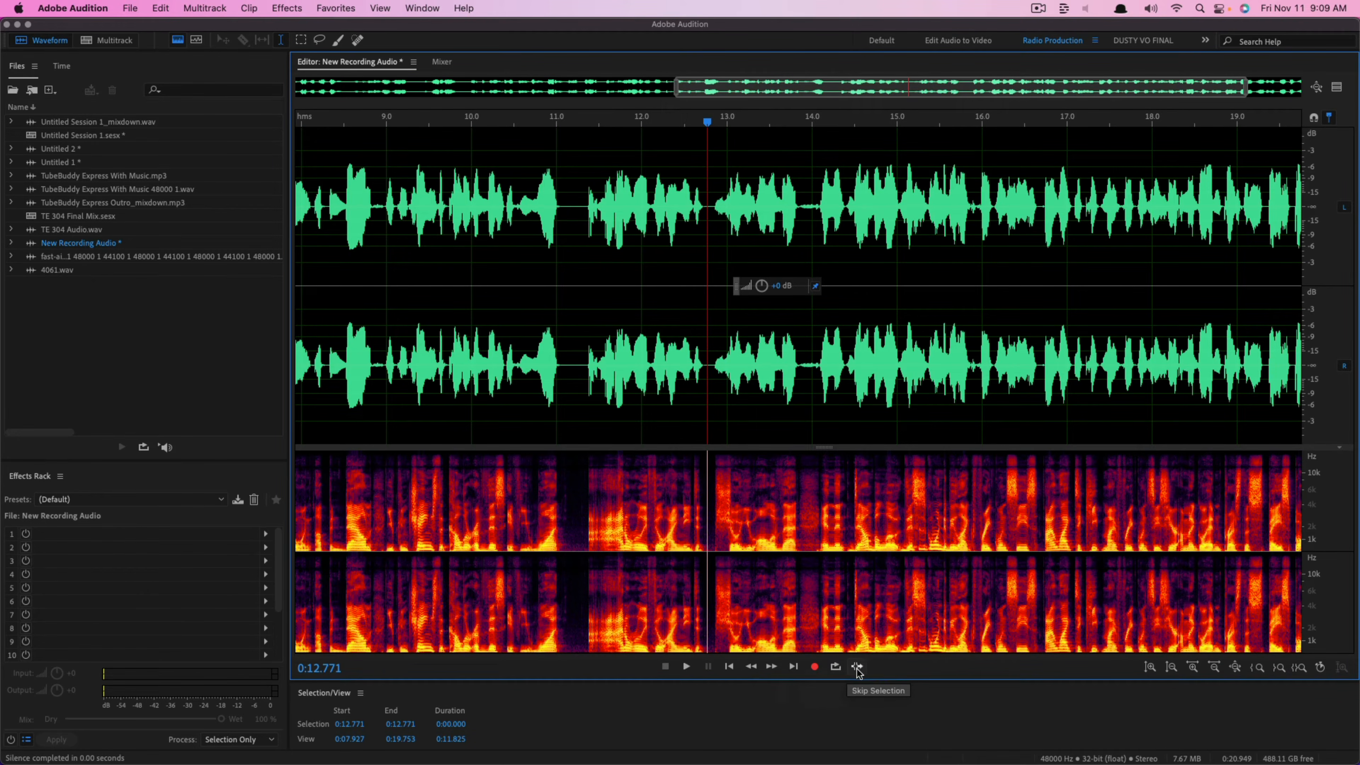
Step: Try Loop Playback and a selection of the passage from 0:11.209 to 0:12.799, and clear the selection
click(836, 667)
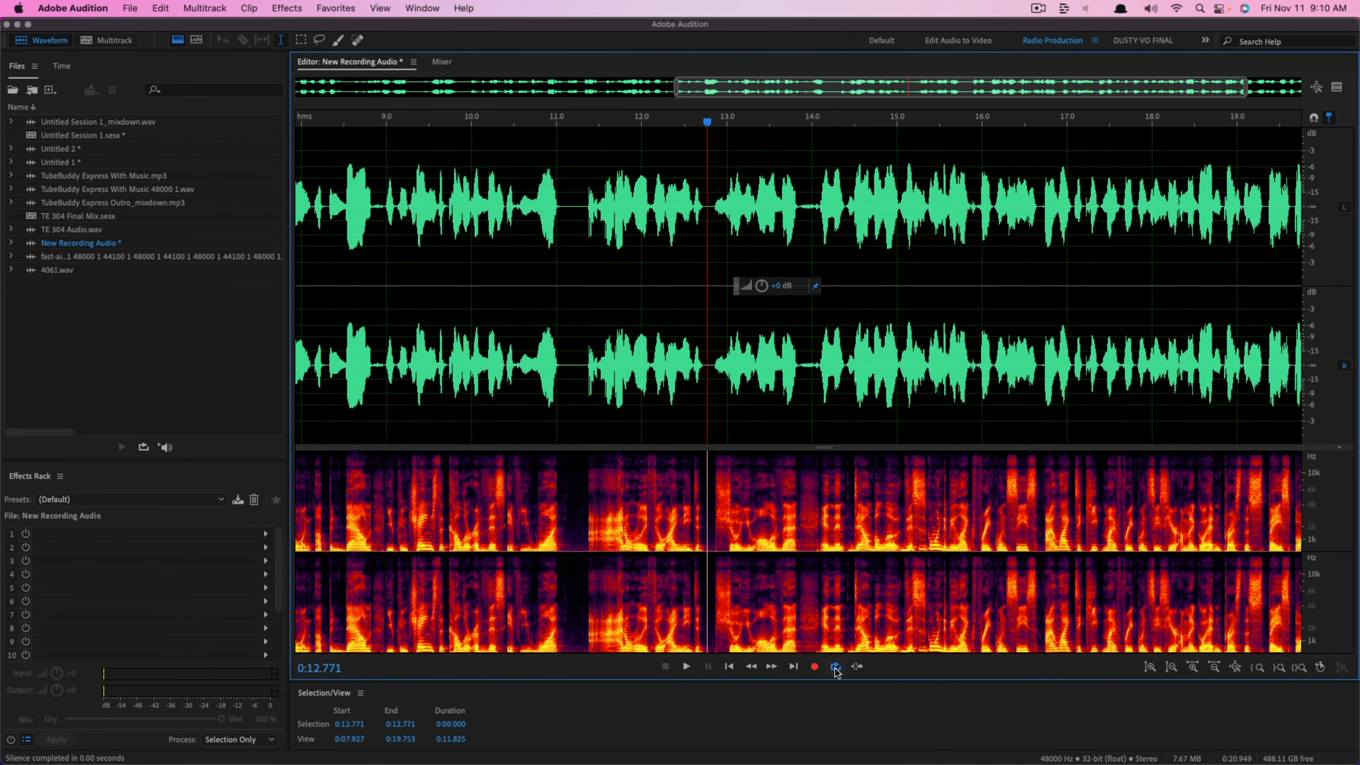
drag(577, 210, 710, 245)
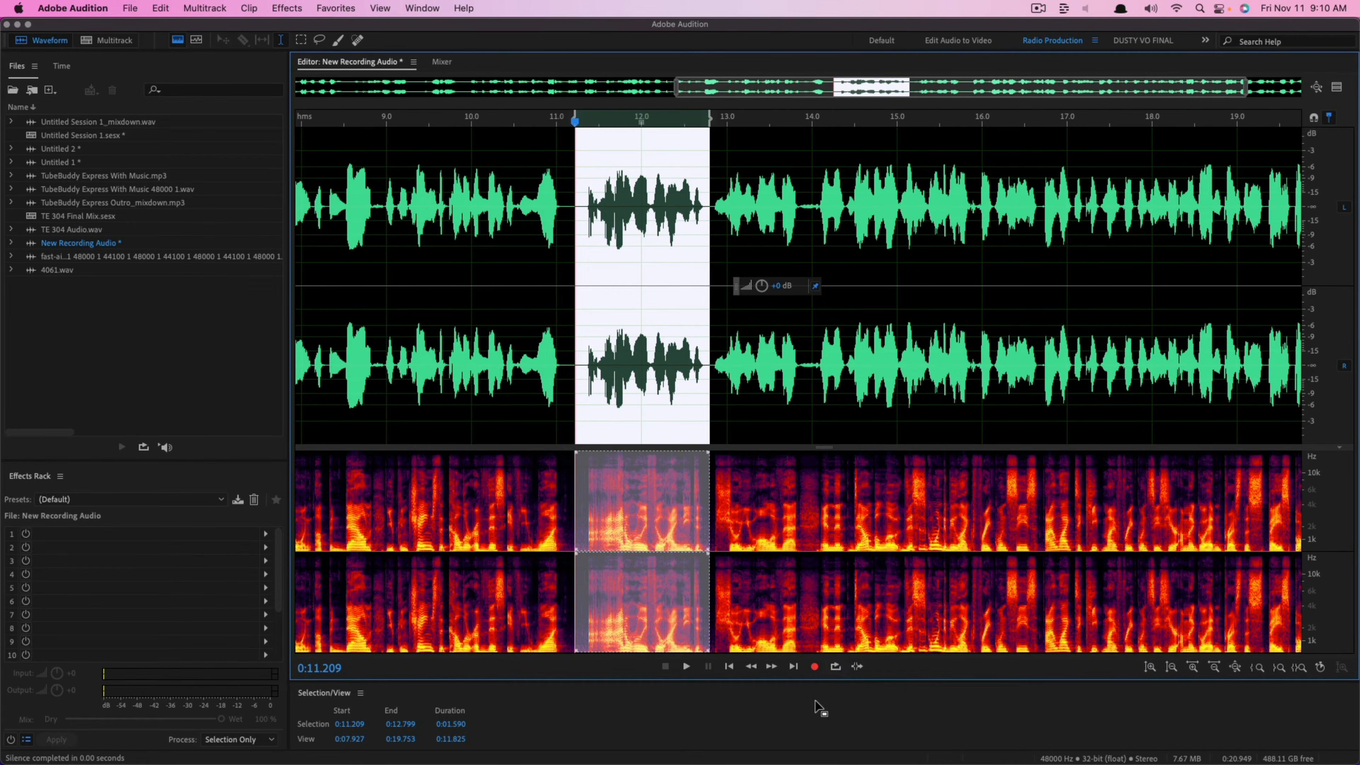
click(867, 406)
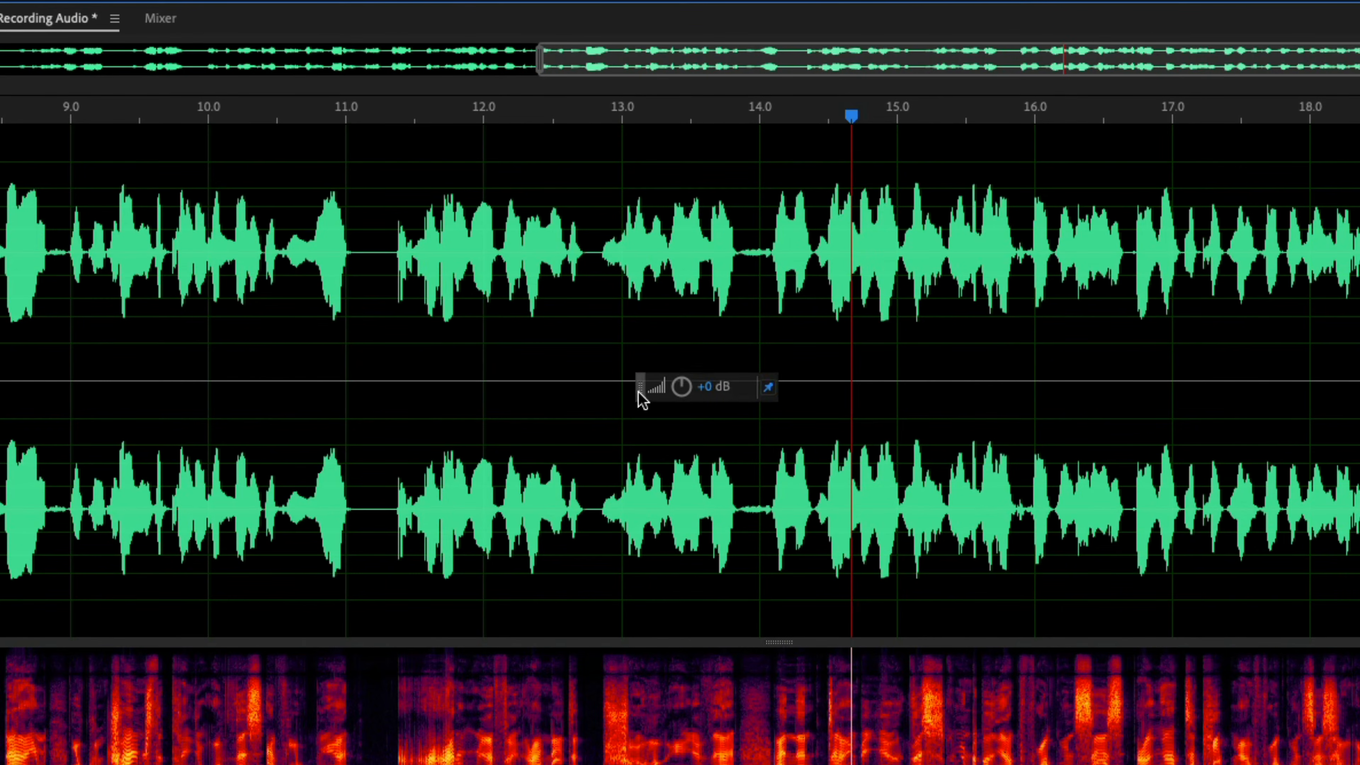
Step: Reposition the floating volume adjustment control over the waveform and show the Levels panel alongside Selection/View
drag(635, 393, 635, 388)
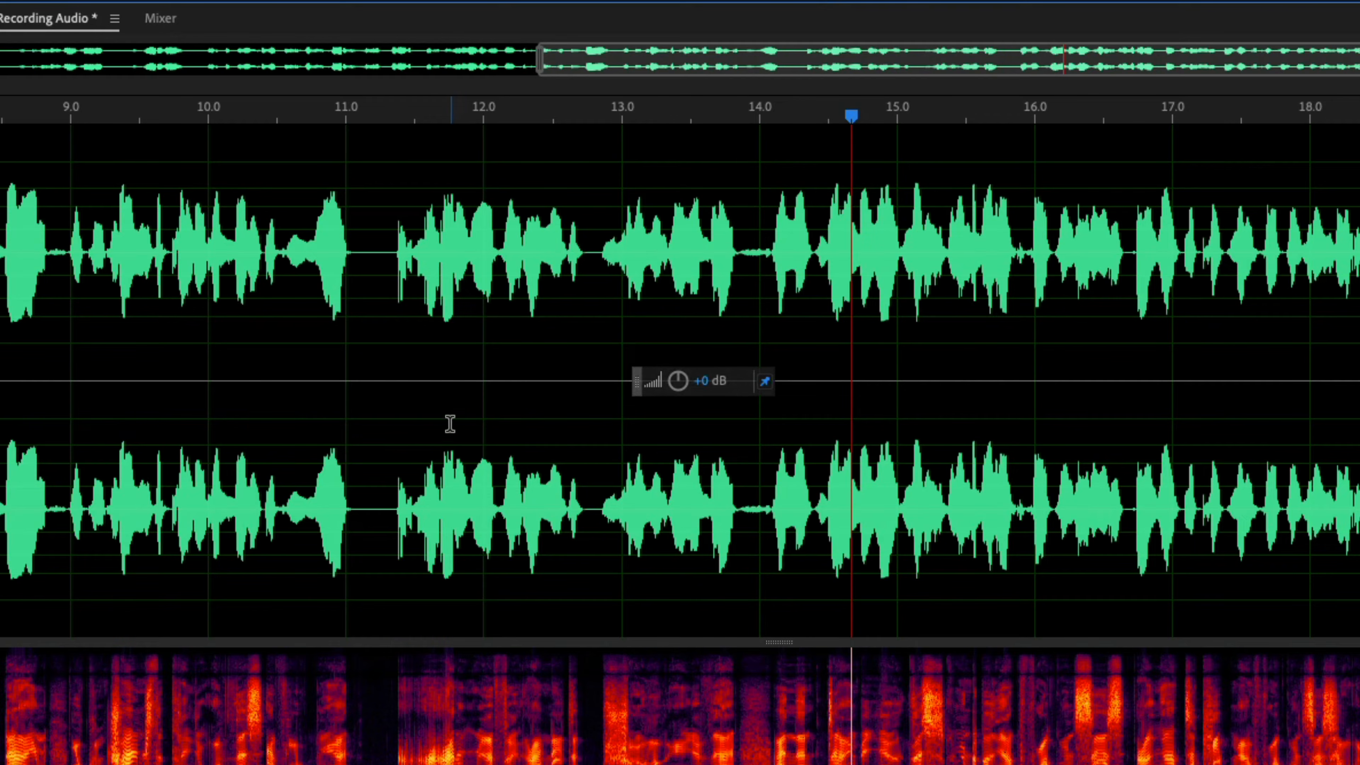
scroll(439, 405, up, 3)
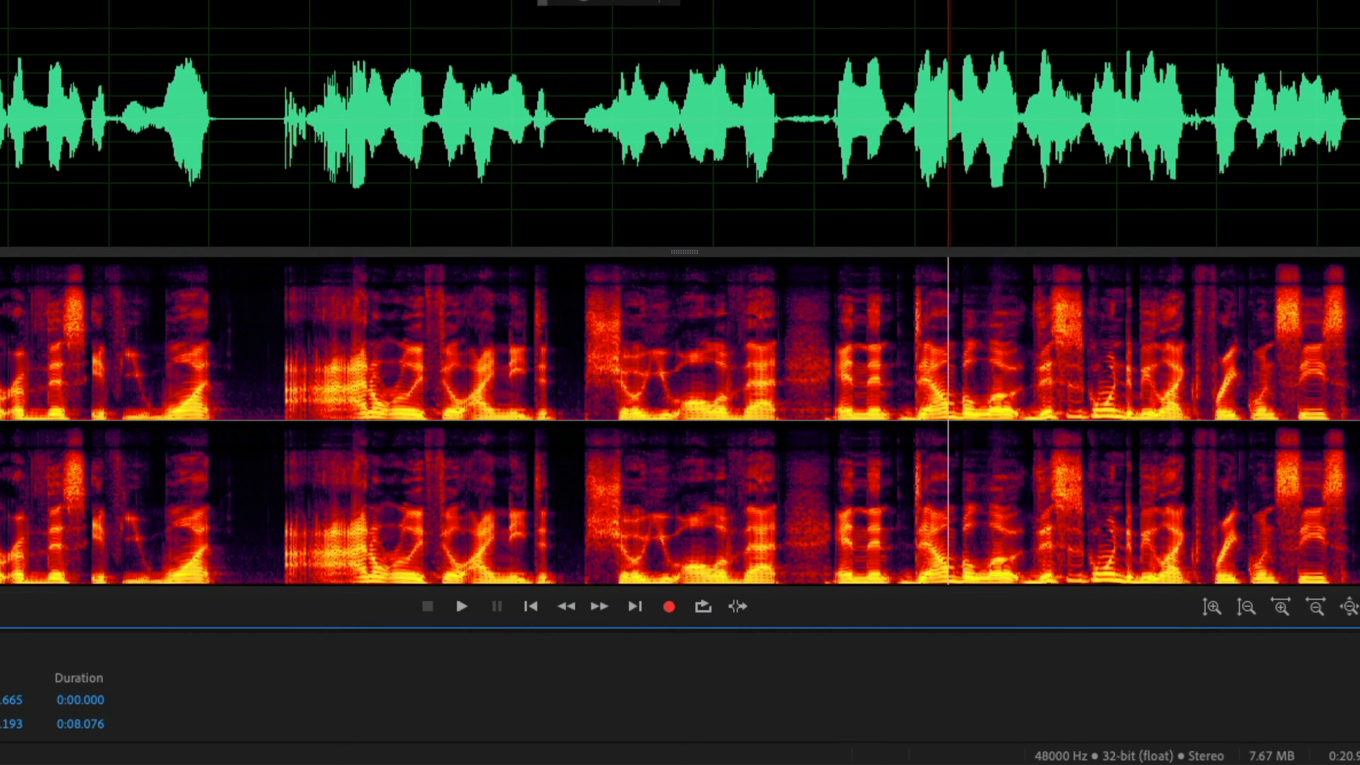
key(shift+d)
key(shift+d)
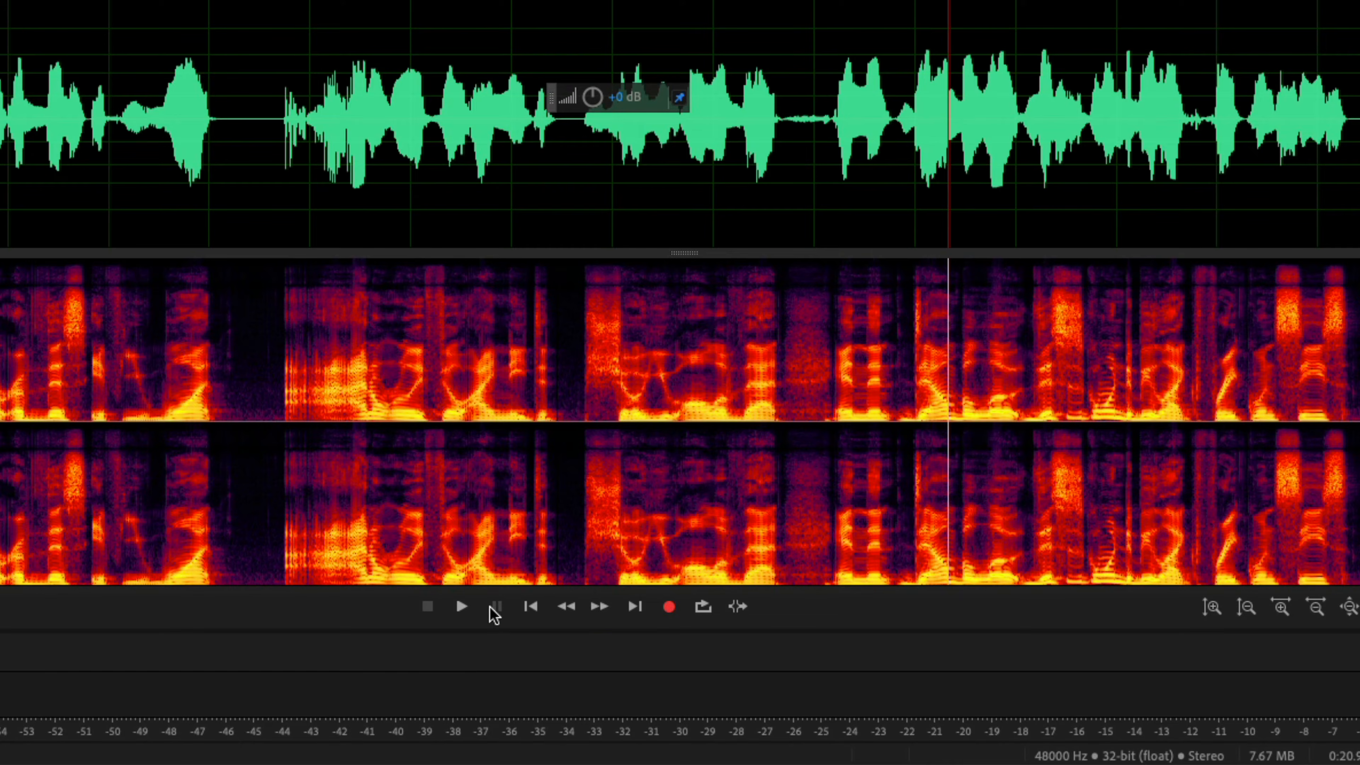
Step: Play and stop the recording several times to check its loudness on the Levels meters
click(467, 608)
click(465, 607)
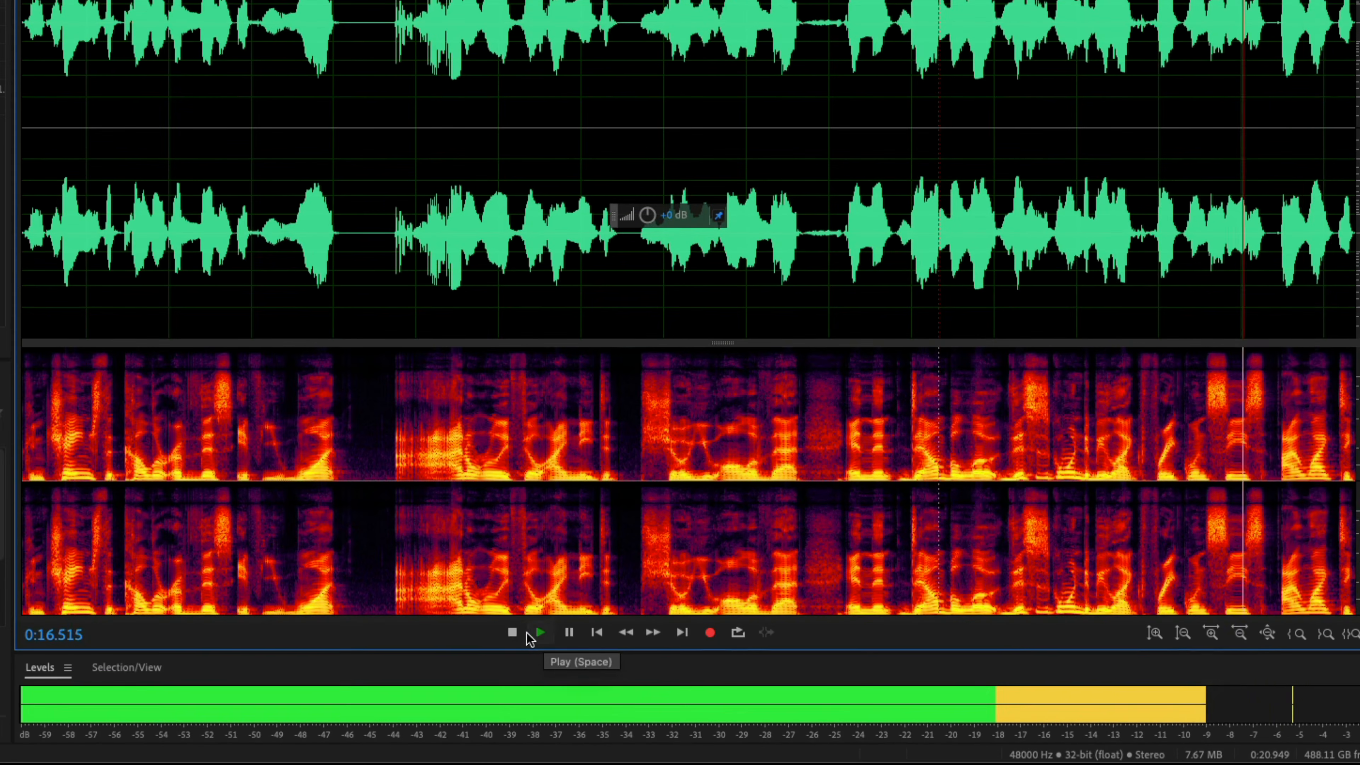
click(428, 607)
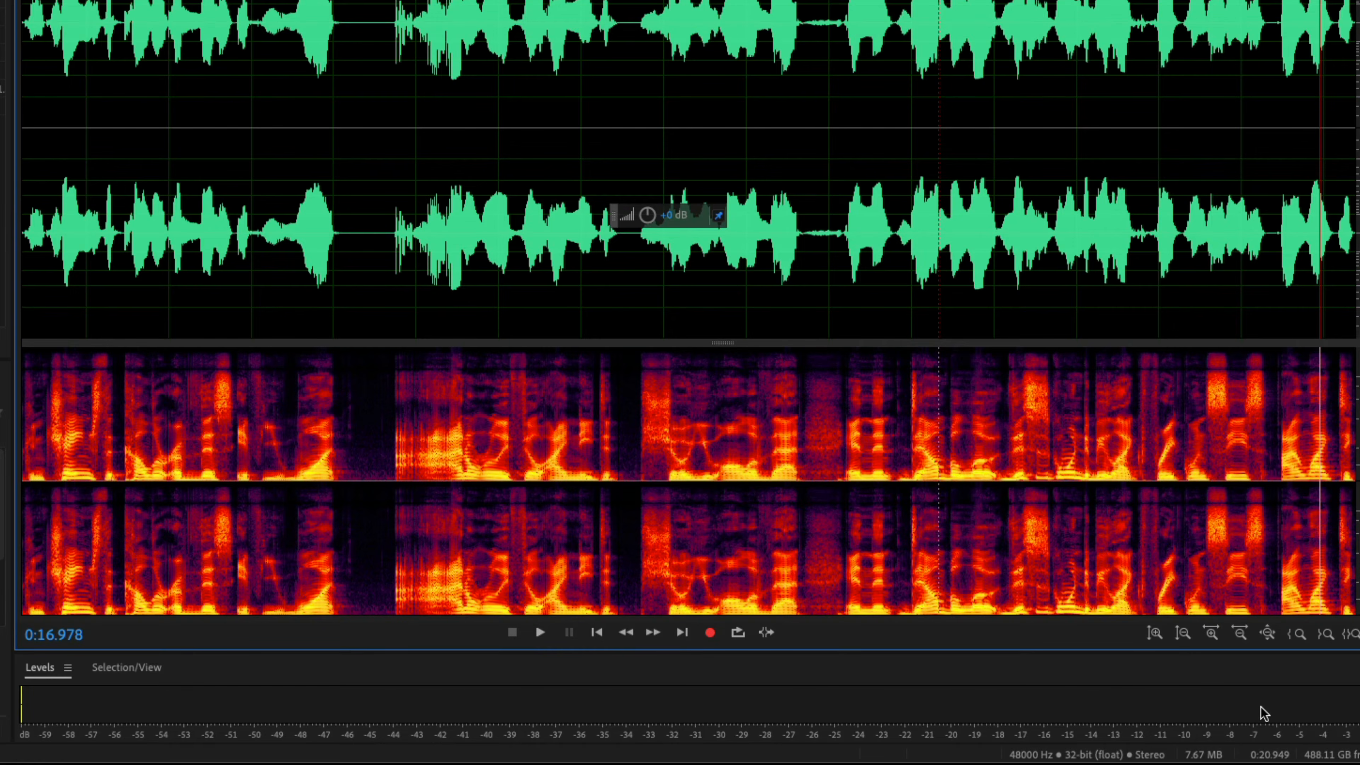
key(space)
click(518, 633)
key(space)
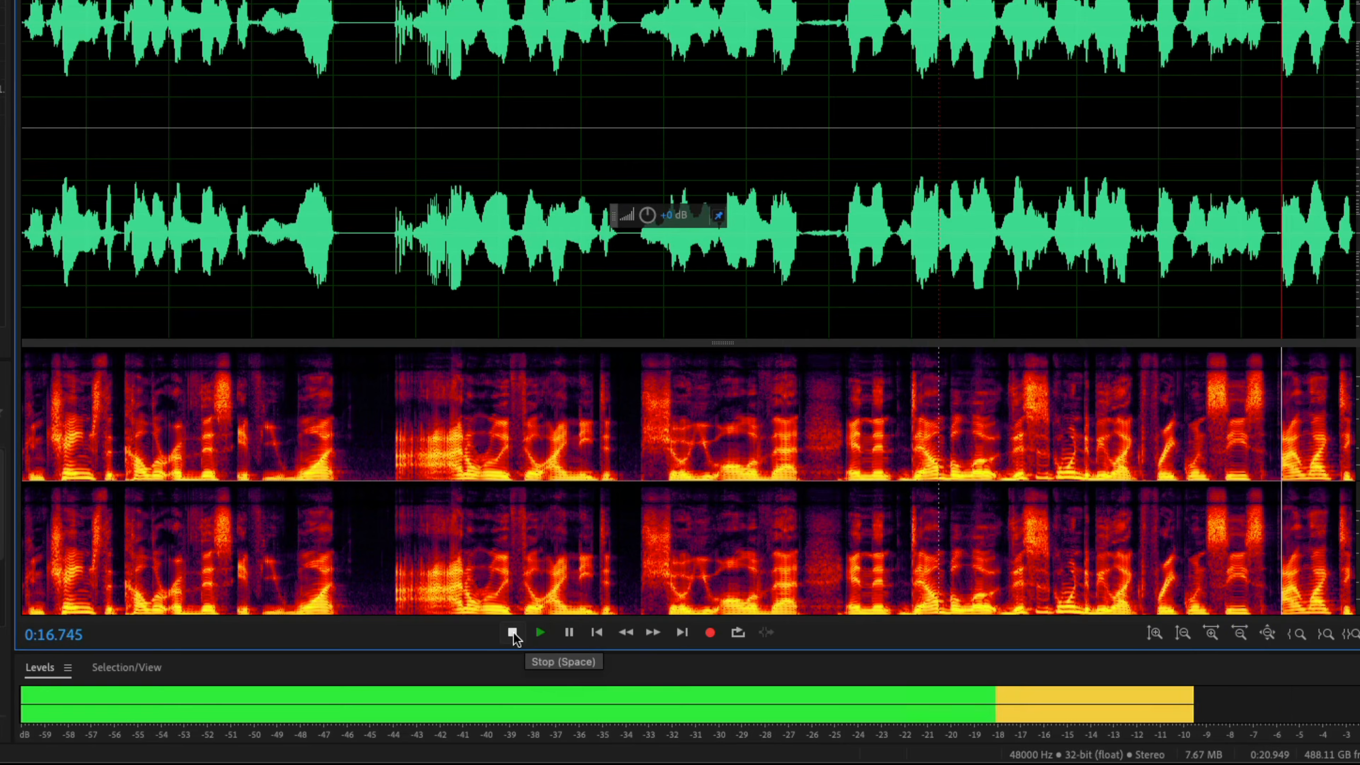
click(511, 633)
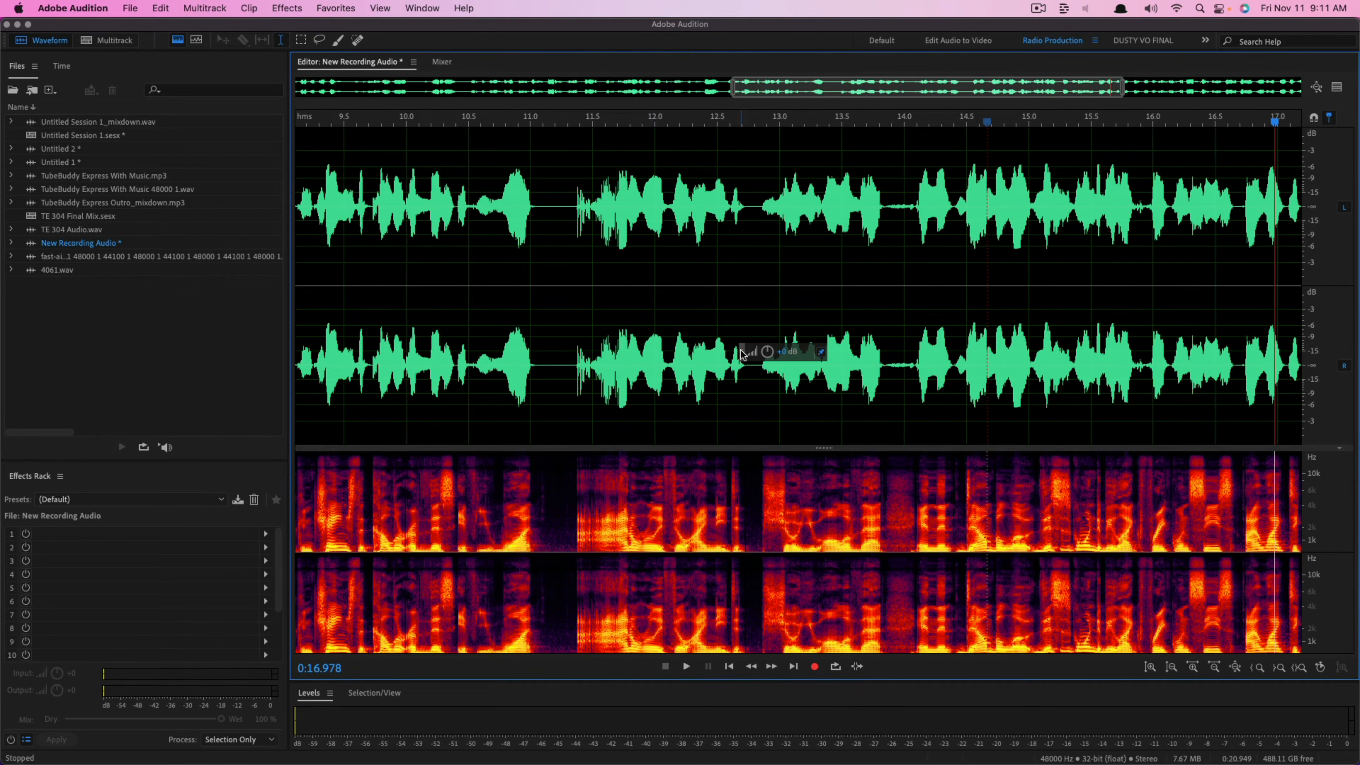
Step: Move the floating volume control between the two channels, and slightly lower the level of the entire recording with it
drag(742, 353, 746, 295)
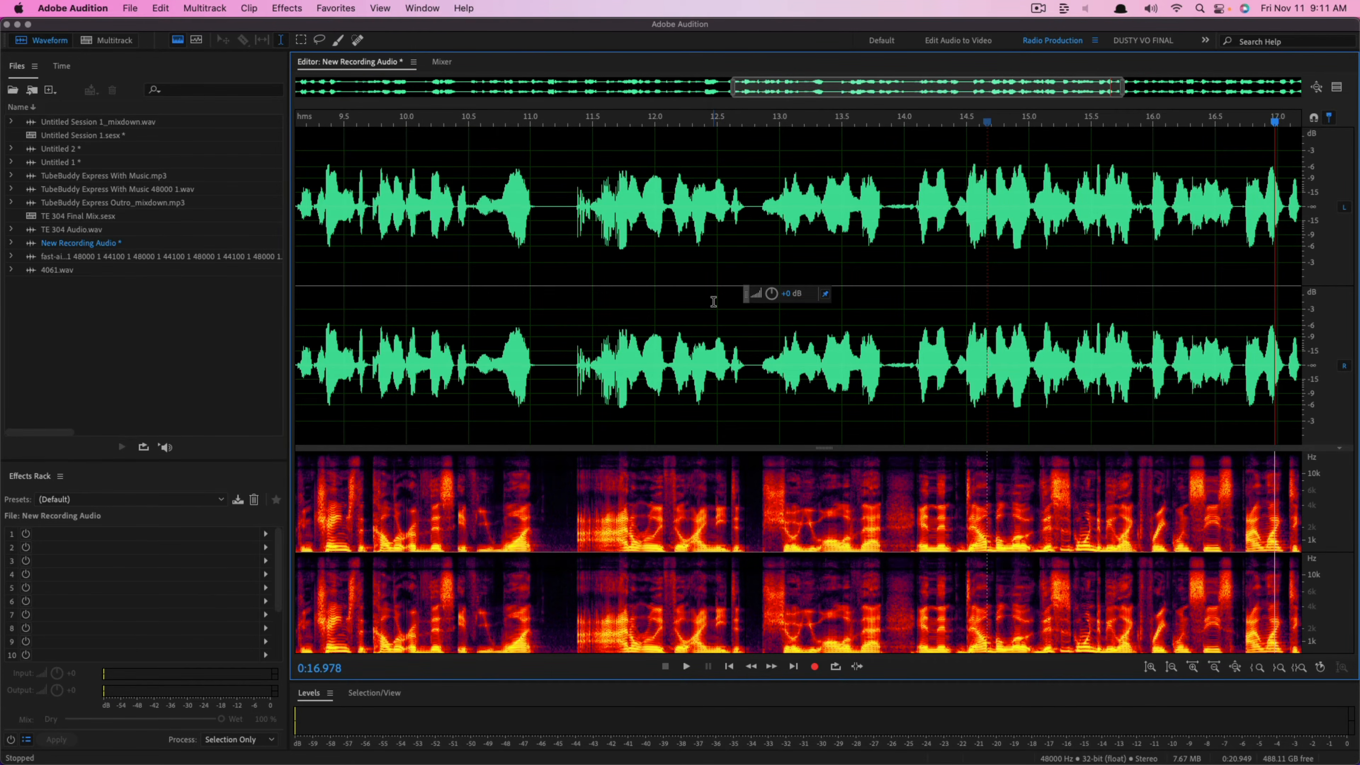
key(super+a)
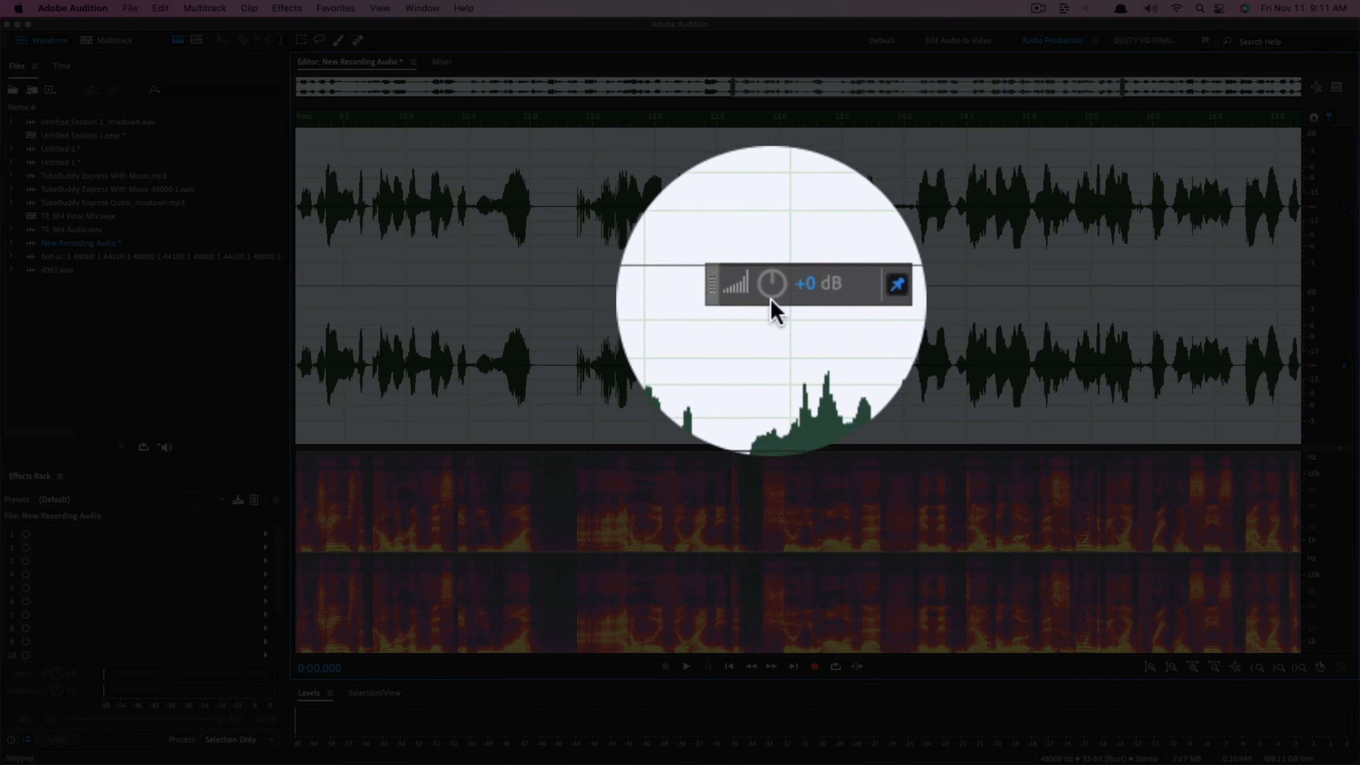
drag(773, 301, 768, 293)
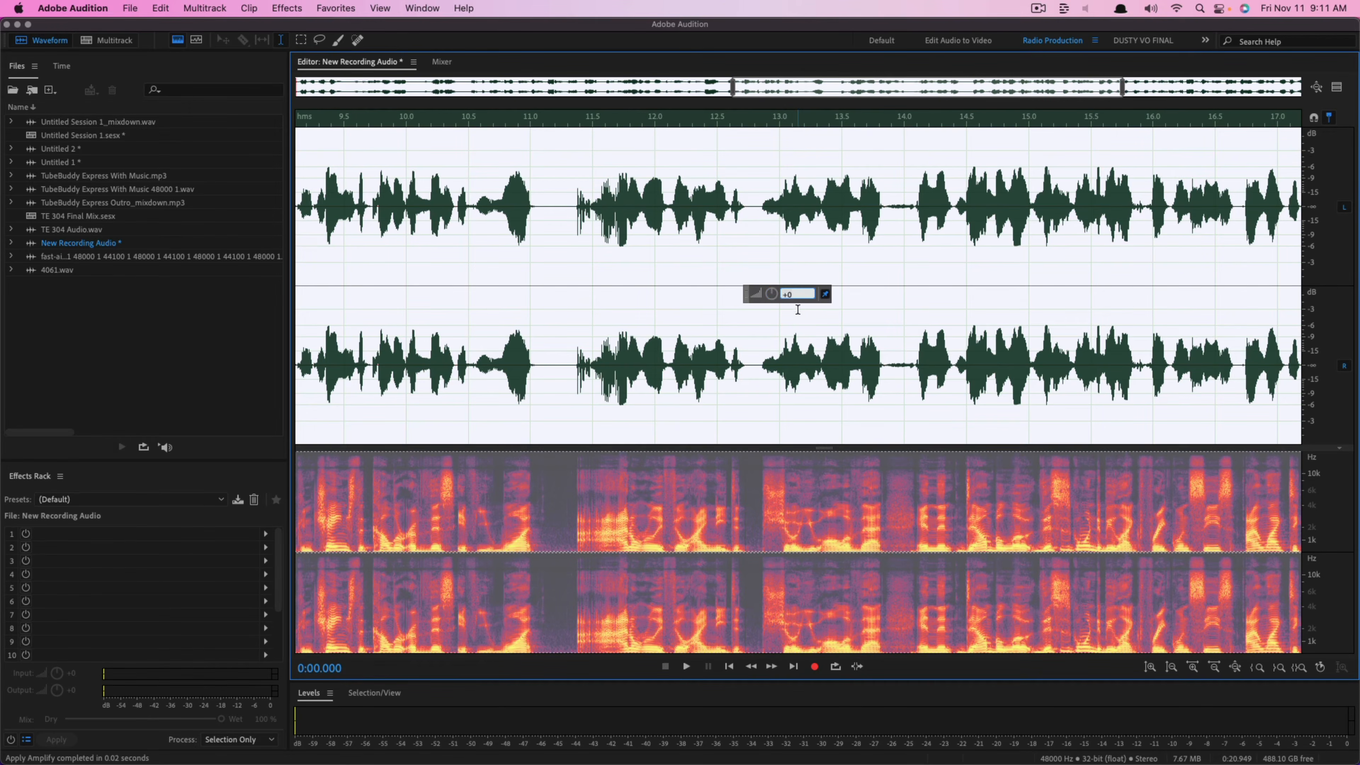
click(799, 318)
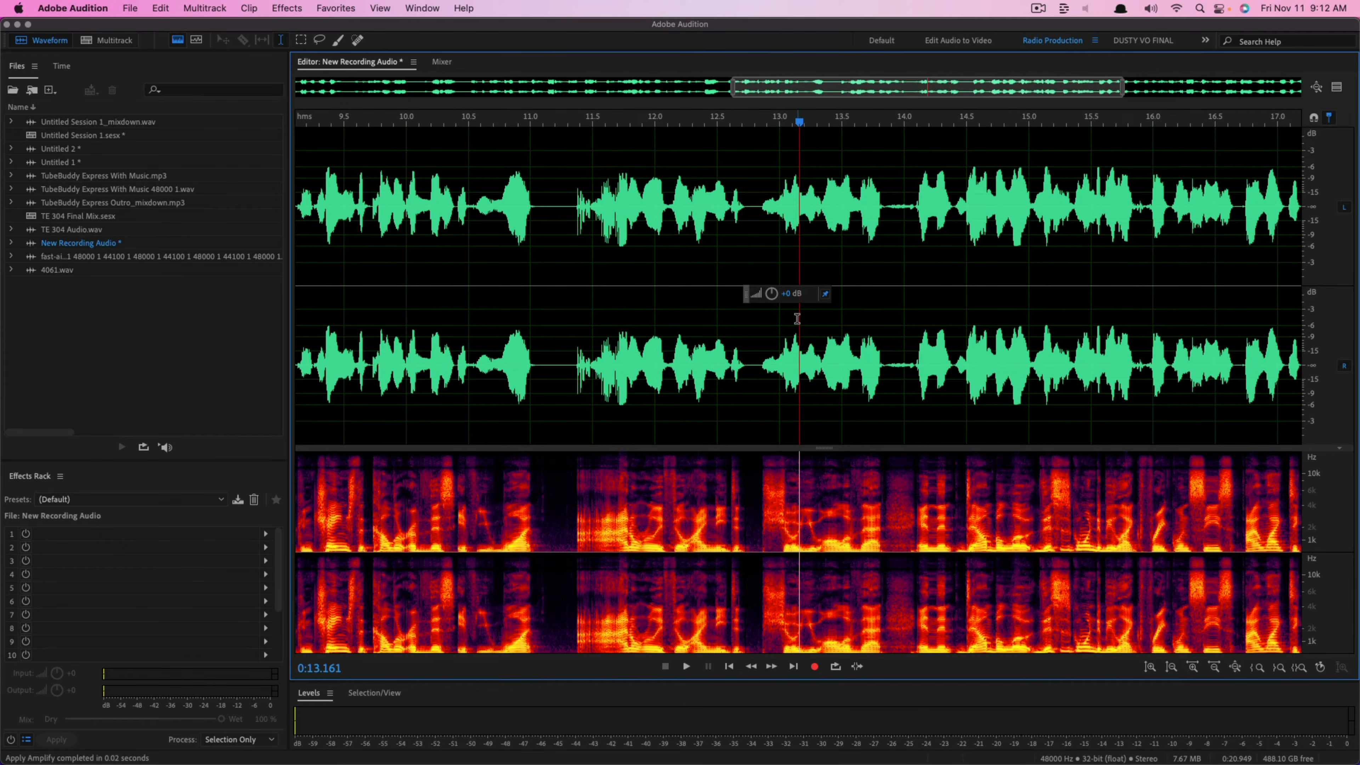
Step: Lower the entire recording's level a little further, and play back part of it to check the Levels meters
mouse_move(772, 294)
mouse_down()
mouse_move(787, 296)
mouse_move(773, 295)
mouse_up()
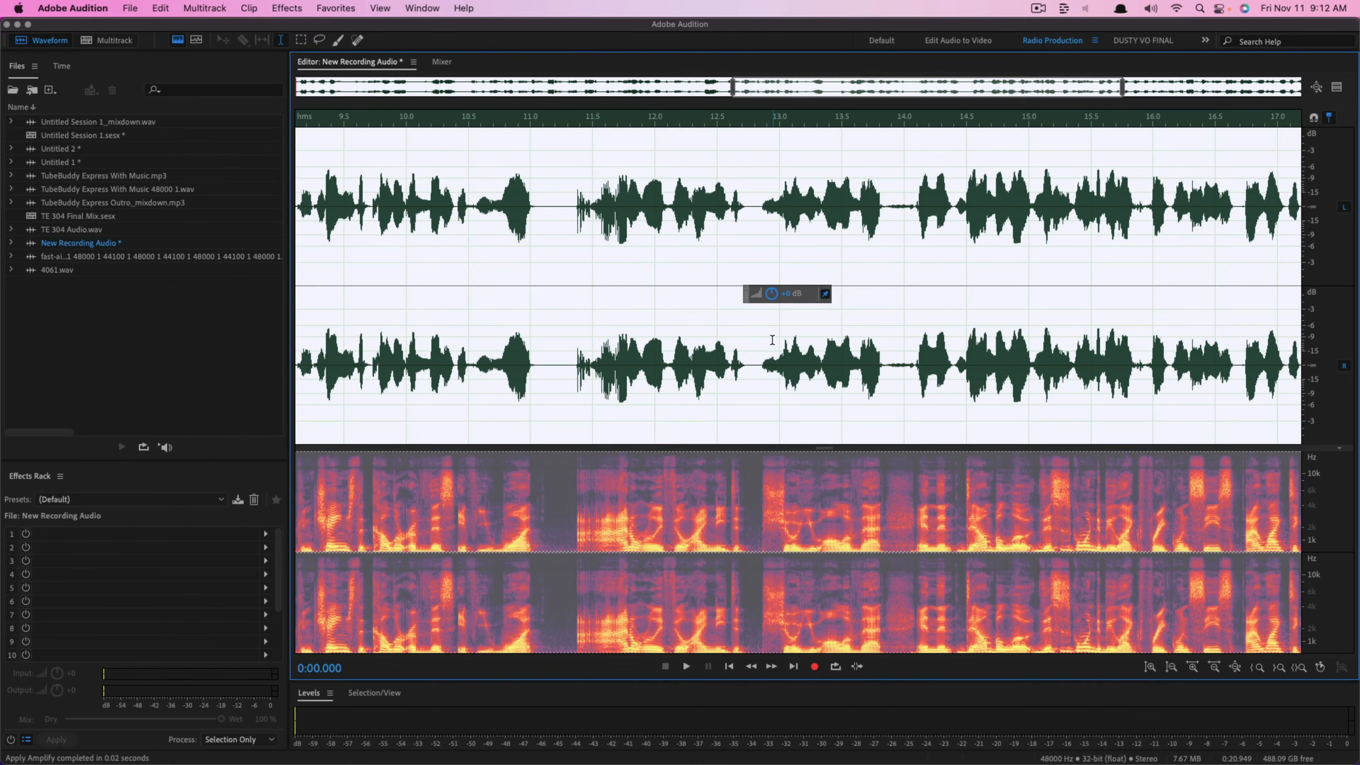
click(773, 341)
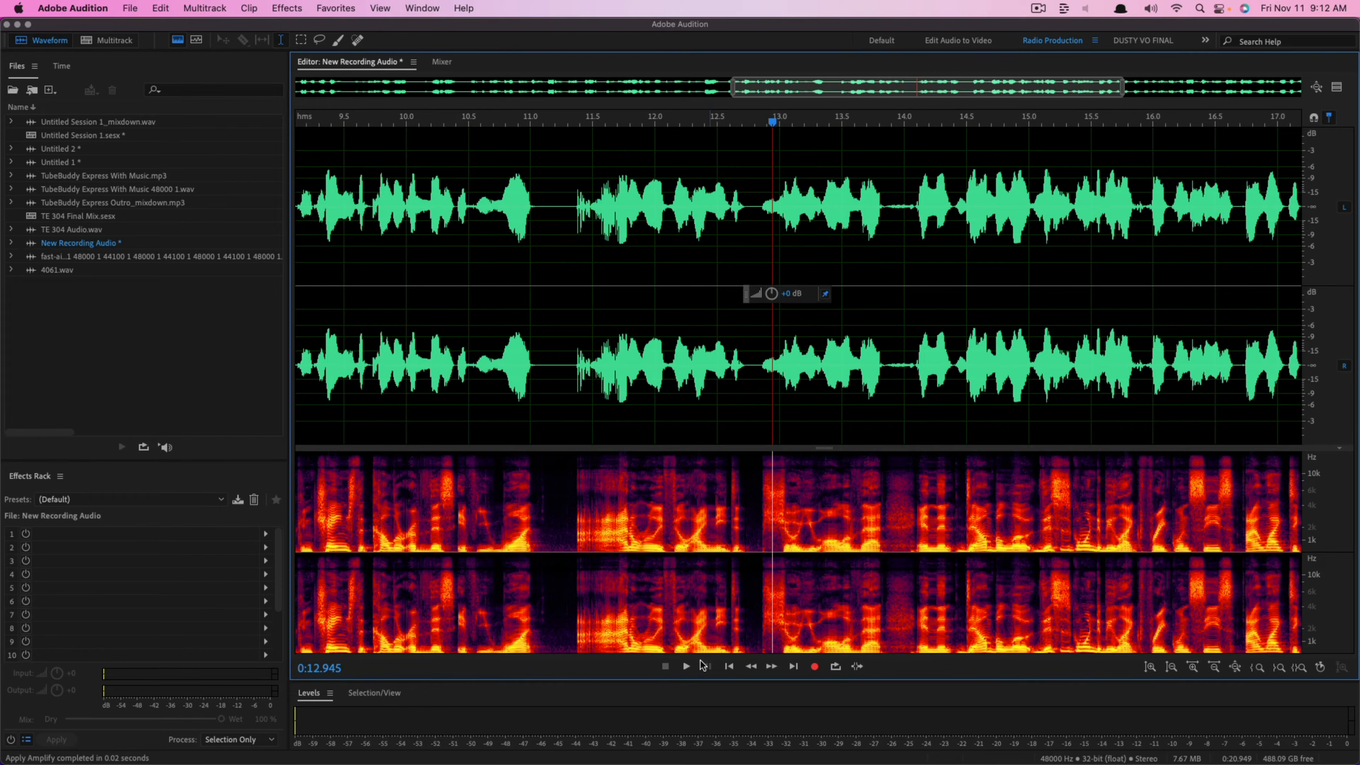
click(687, 667)
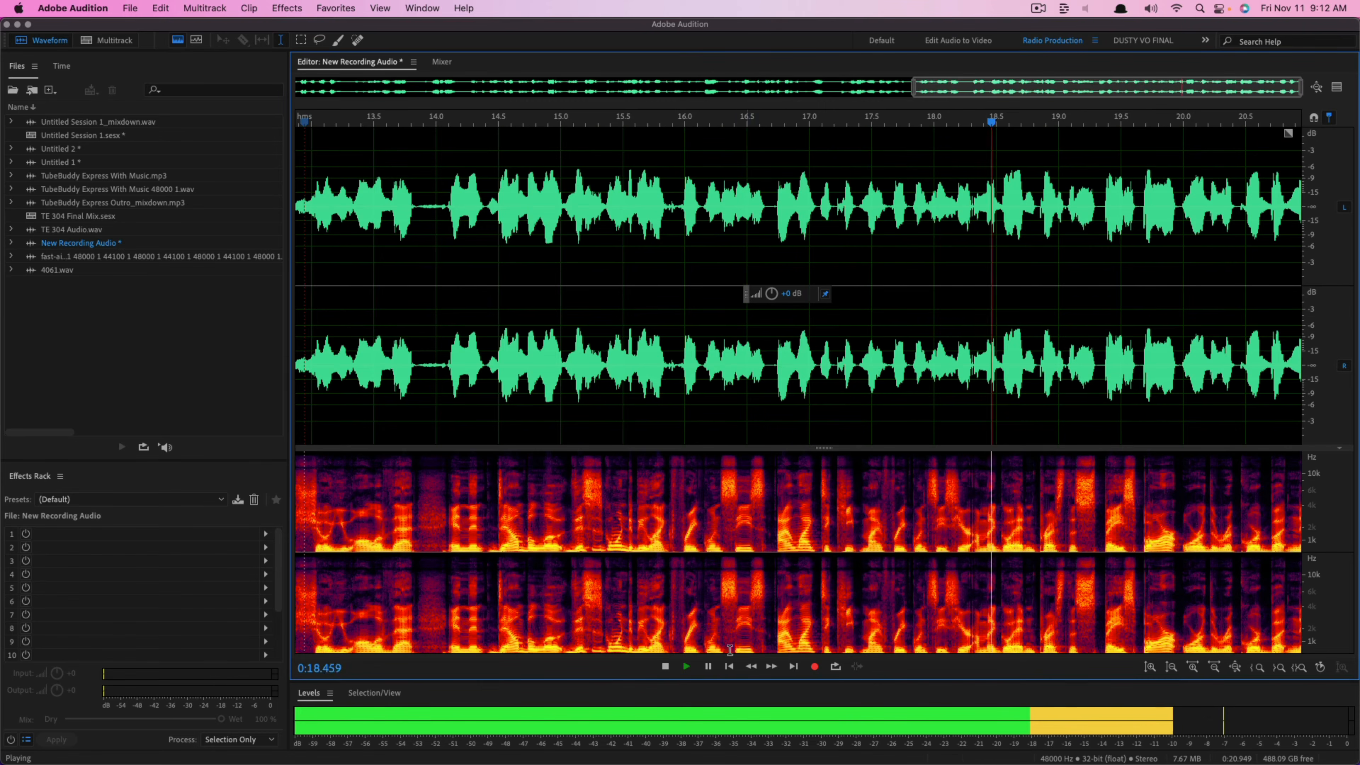
click(666, 667)
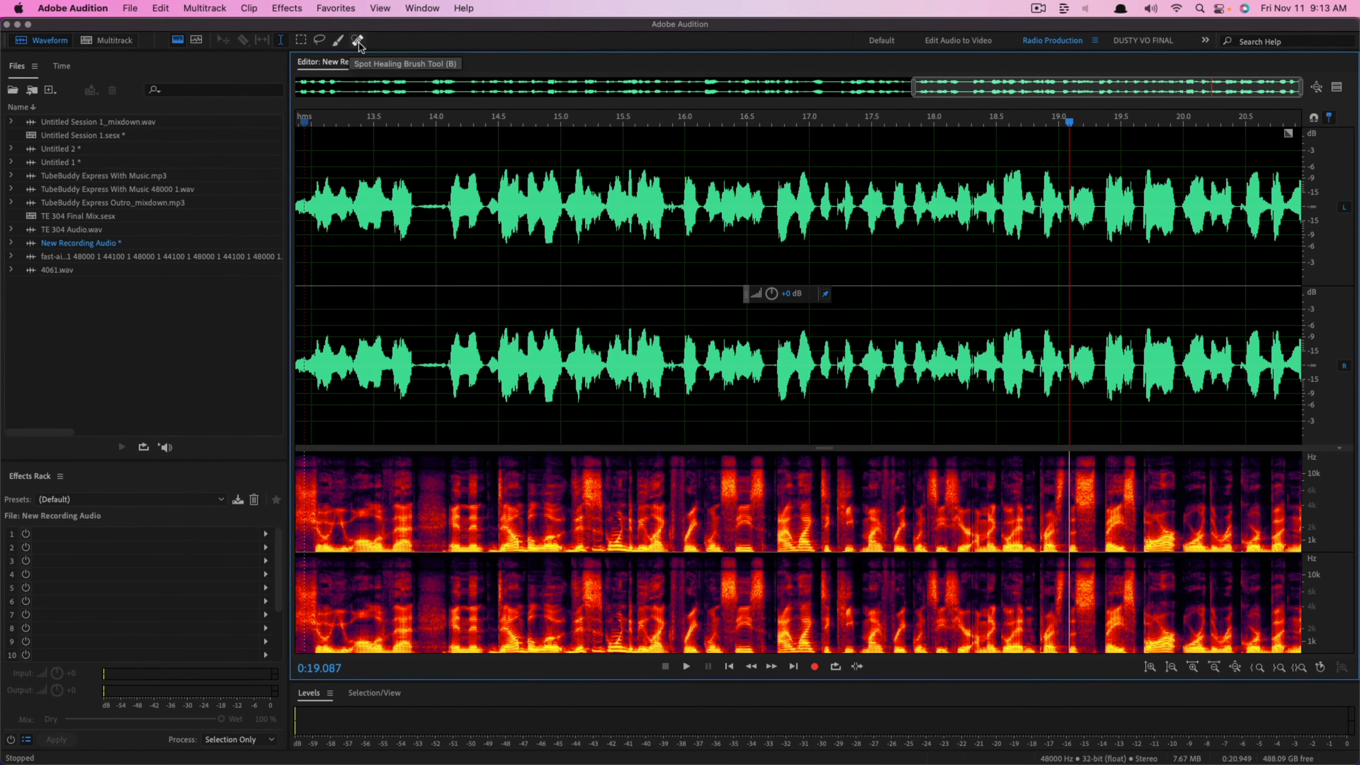
Step: Use the Spot Healing Brush at 30 px to paint over the dark gaps in the spectral display near 15.05 and 15.35 seconds
click(715, 60)
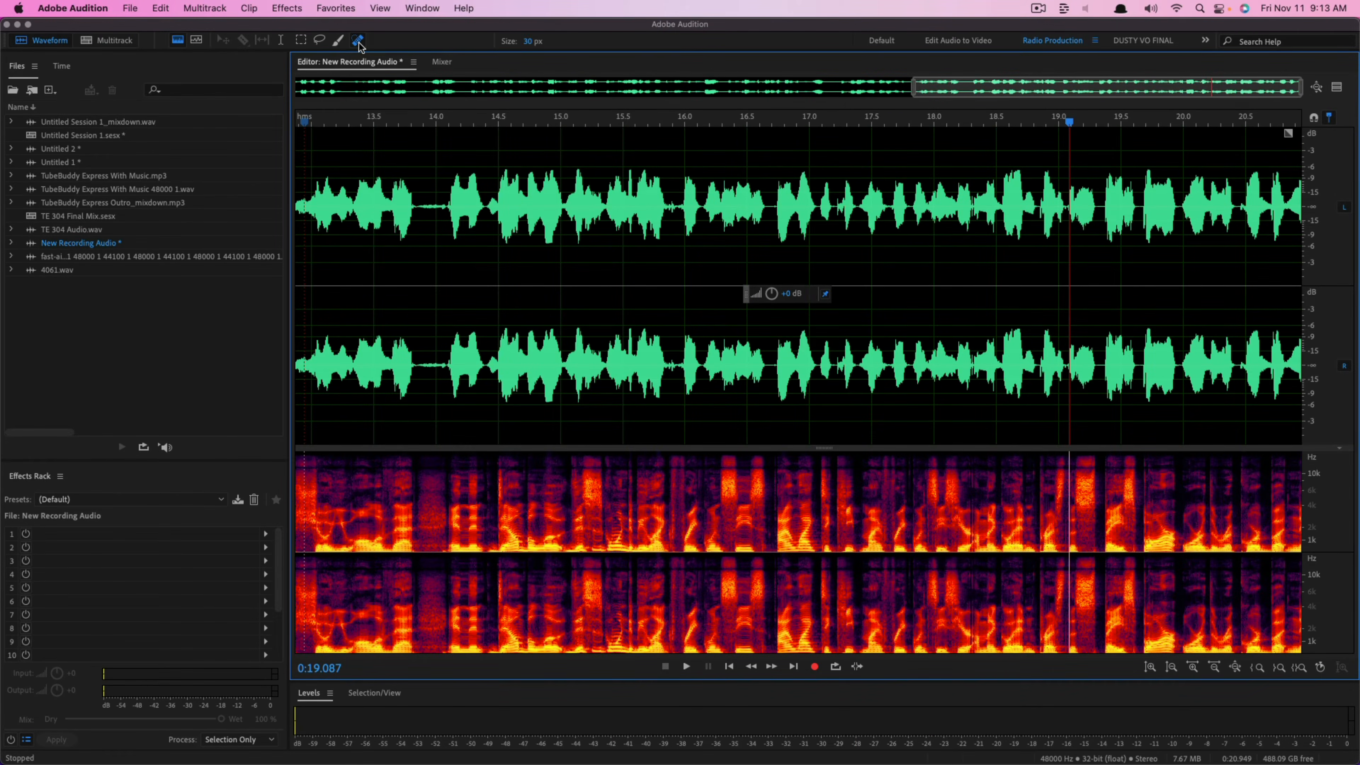
scroll(576, 246, up, 5)
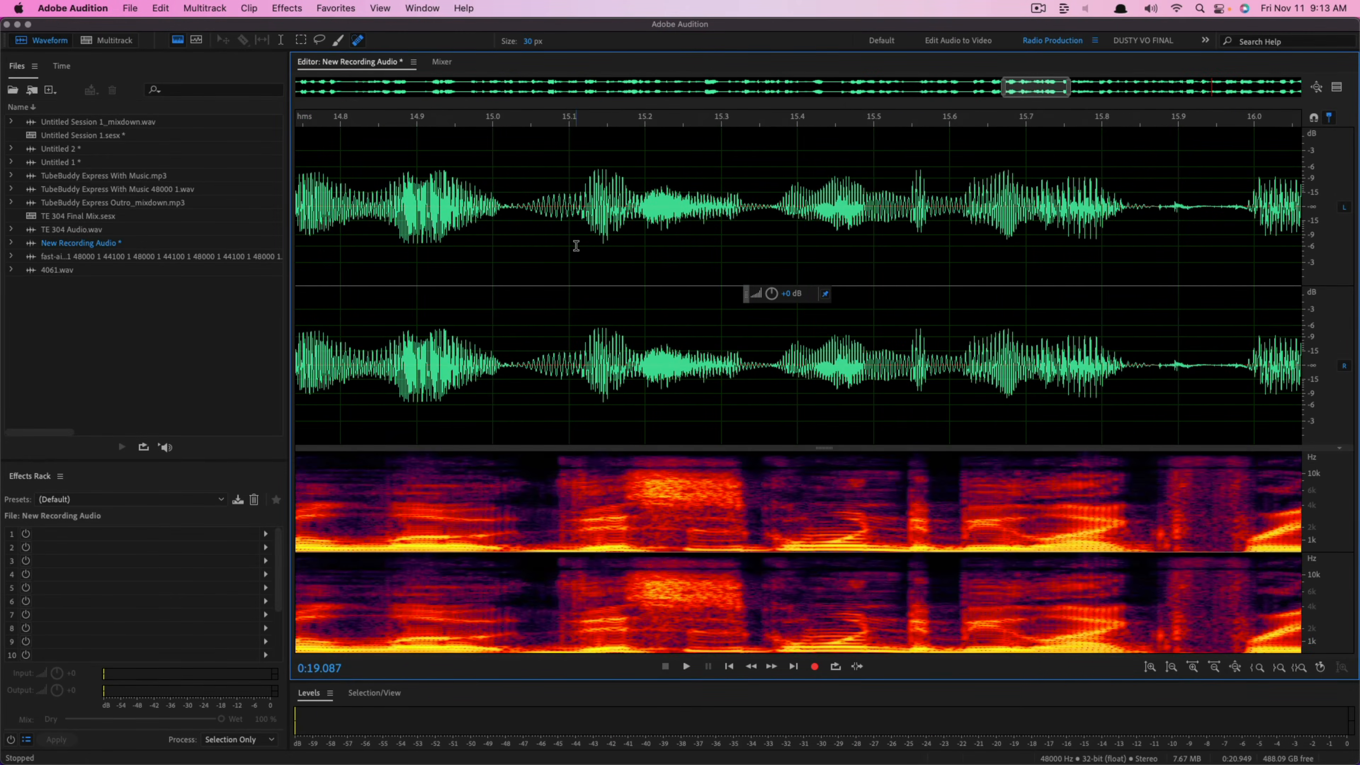
scroll(576, 245, up, 1)
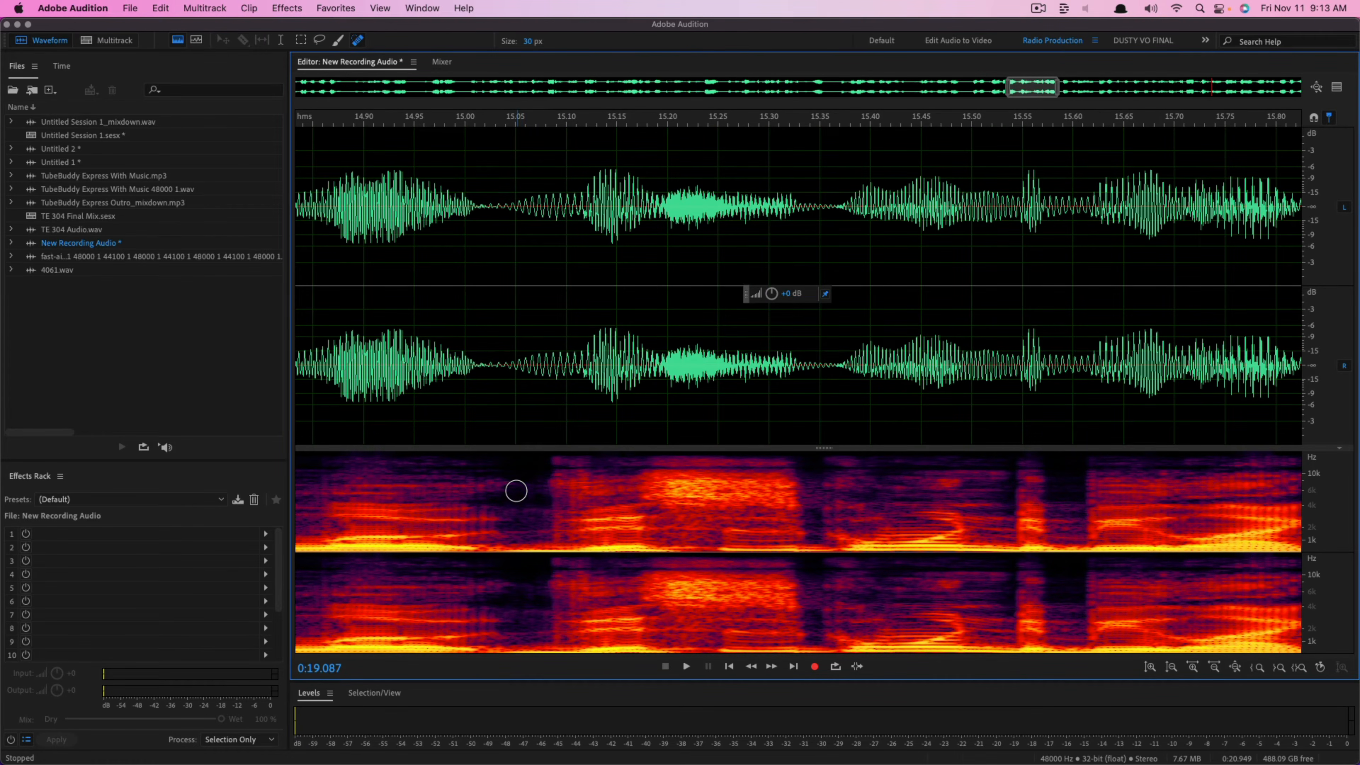
mouse_move(516, 491)
mouse_down()
mouse_move(528, 496)
mouse_move(516, 532)
mouse_move(523, 490)
mouse_move(549, 485)
mouse_move(537, 525)
mouse_up()
drag(827, 476, 819, 519)
click(289, 9)
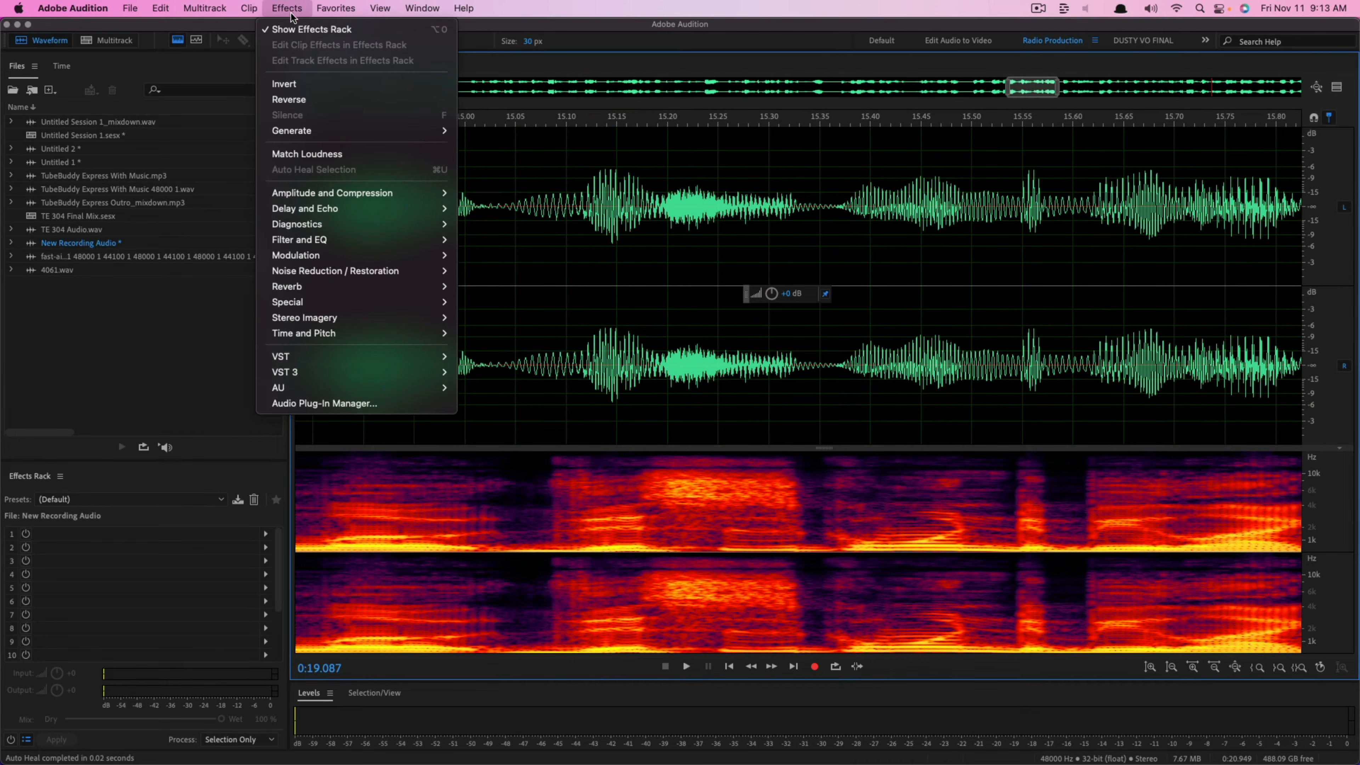
mouse_move(324, 191)
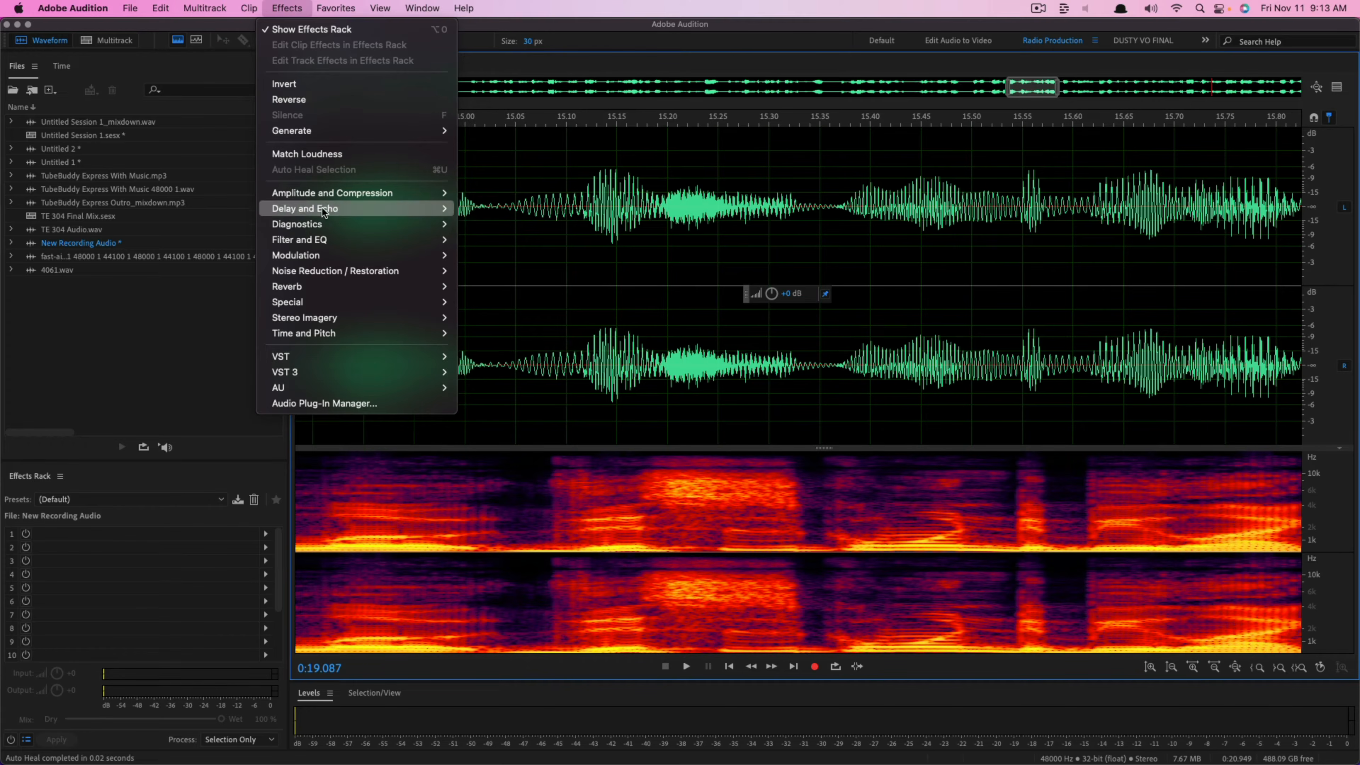
mouse_move(322, 230)
click(119, 334)
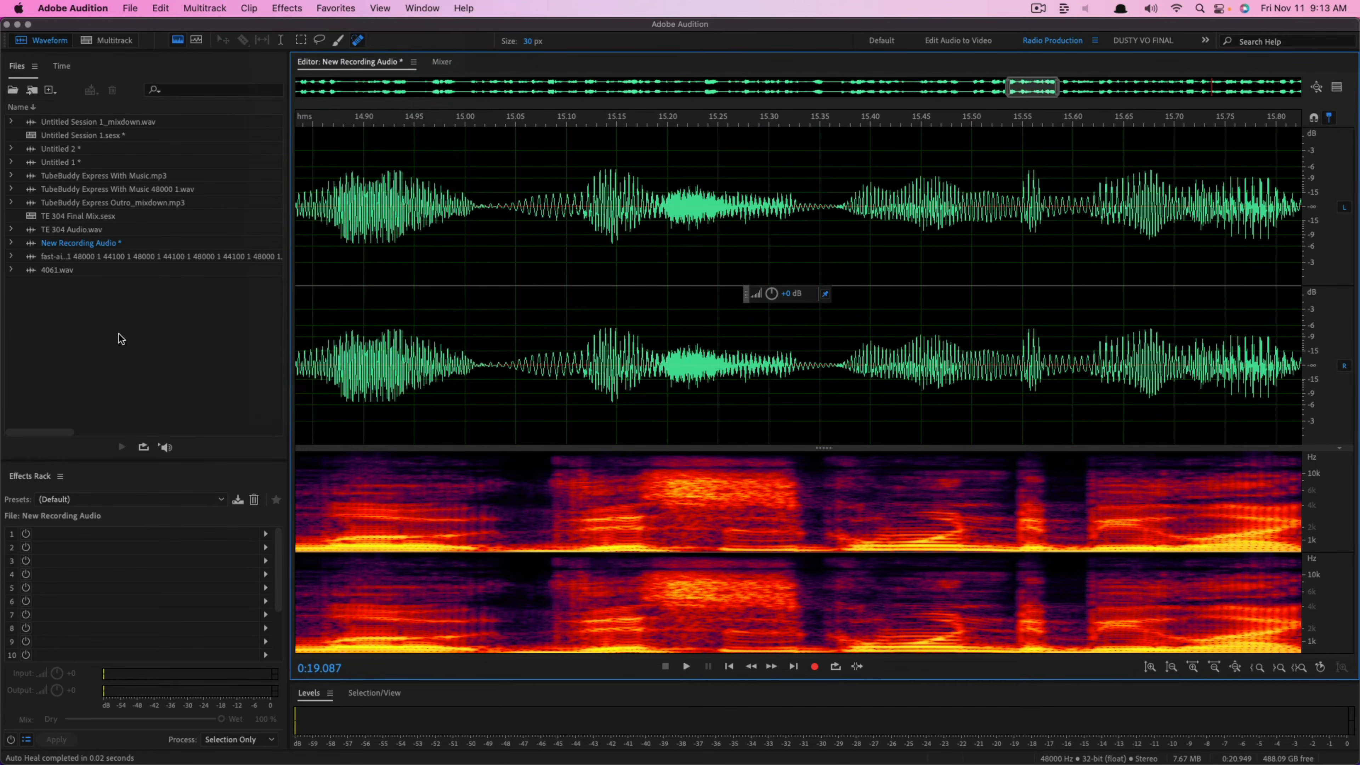
Step: Enlarge the Effects Rack to show all 16 slots, and select the entire recording
drag(88, 462, 111, 309)
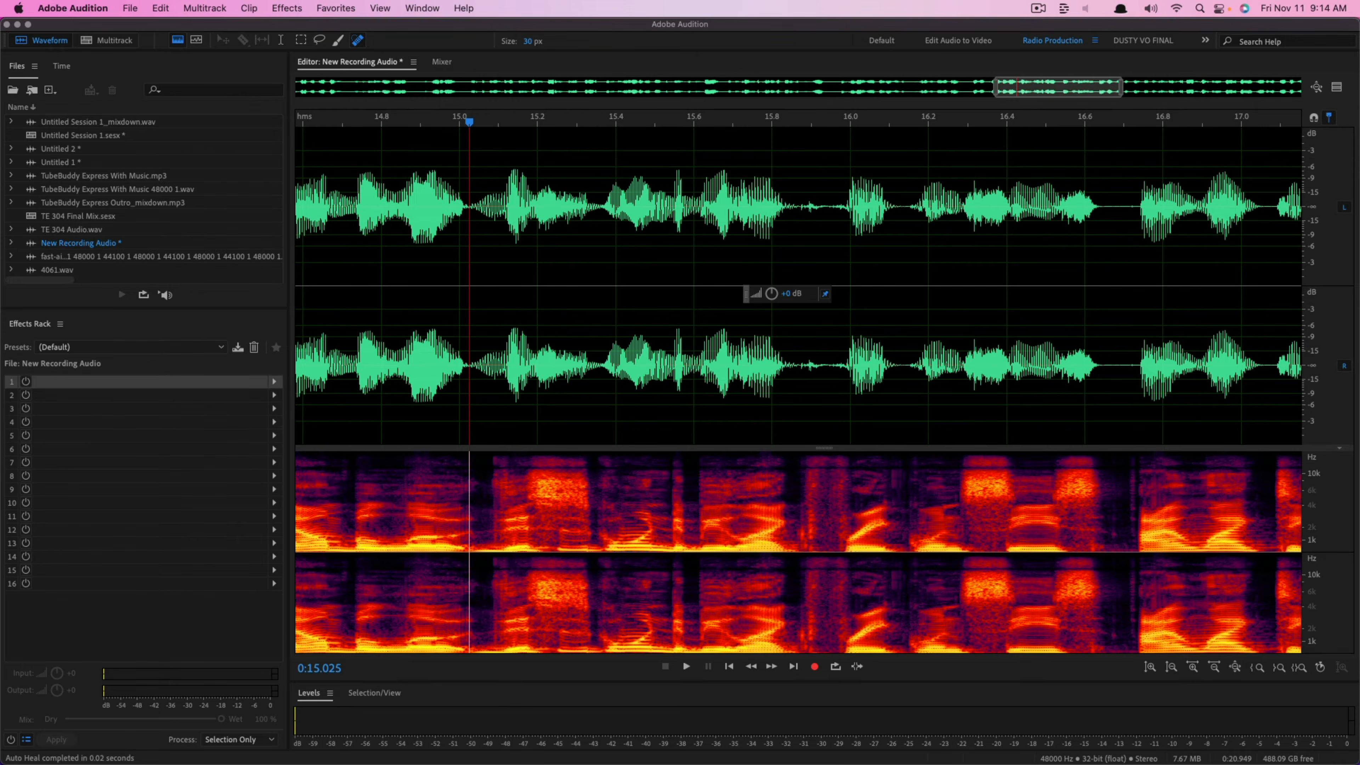
click(622, 267)
key(super+a)
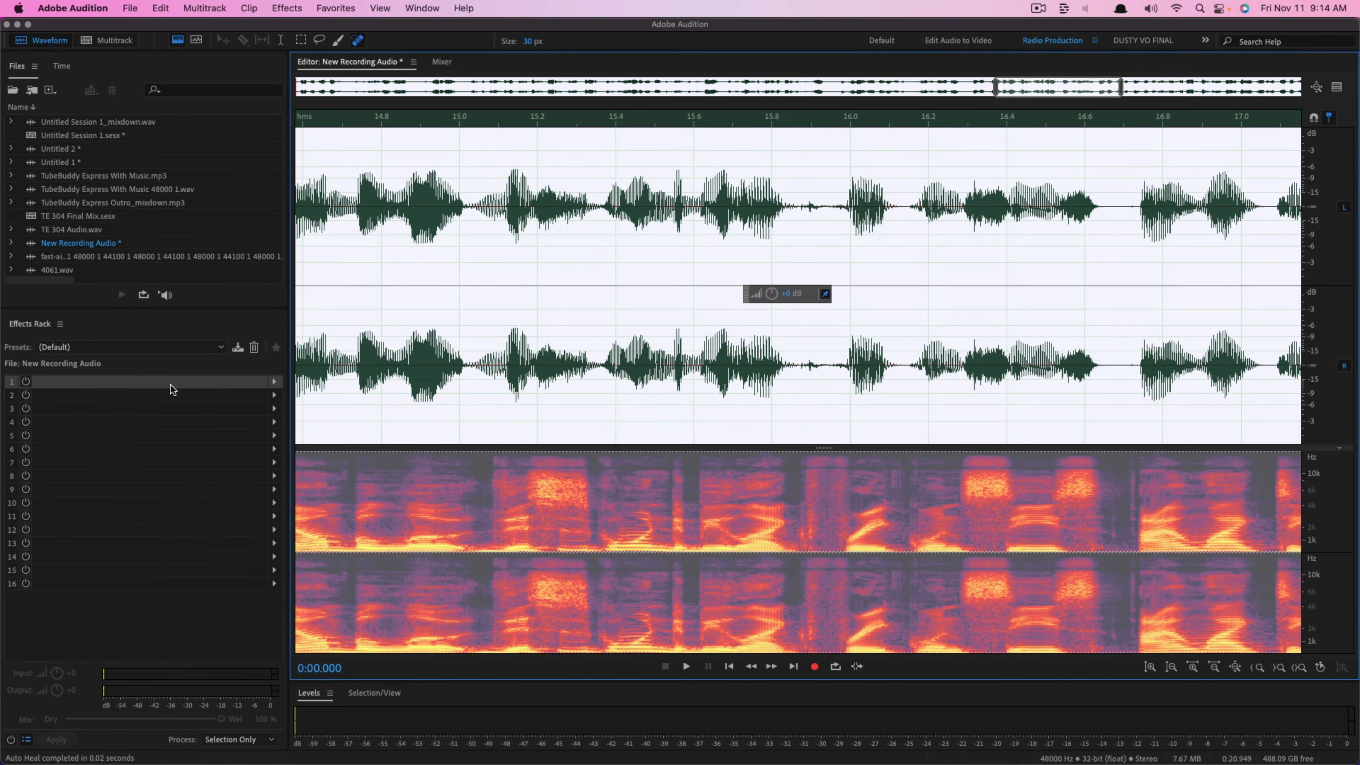
Step: Add the Amplify effect to rack slot 1 with the +1dB Boost preset, and toggle its power off and on
click(276, 382)
mouse_move(353, 434)
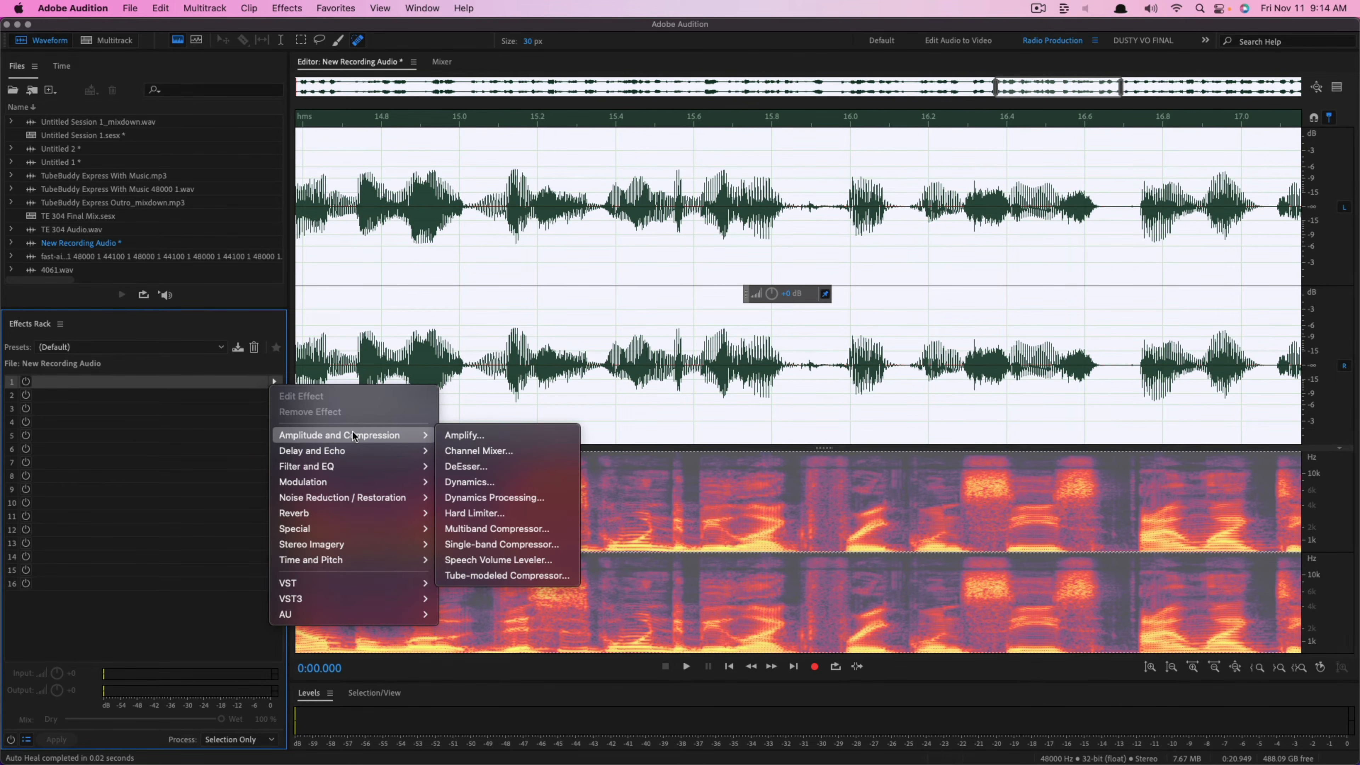
click(501, 436)
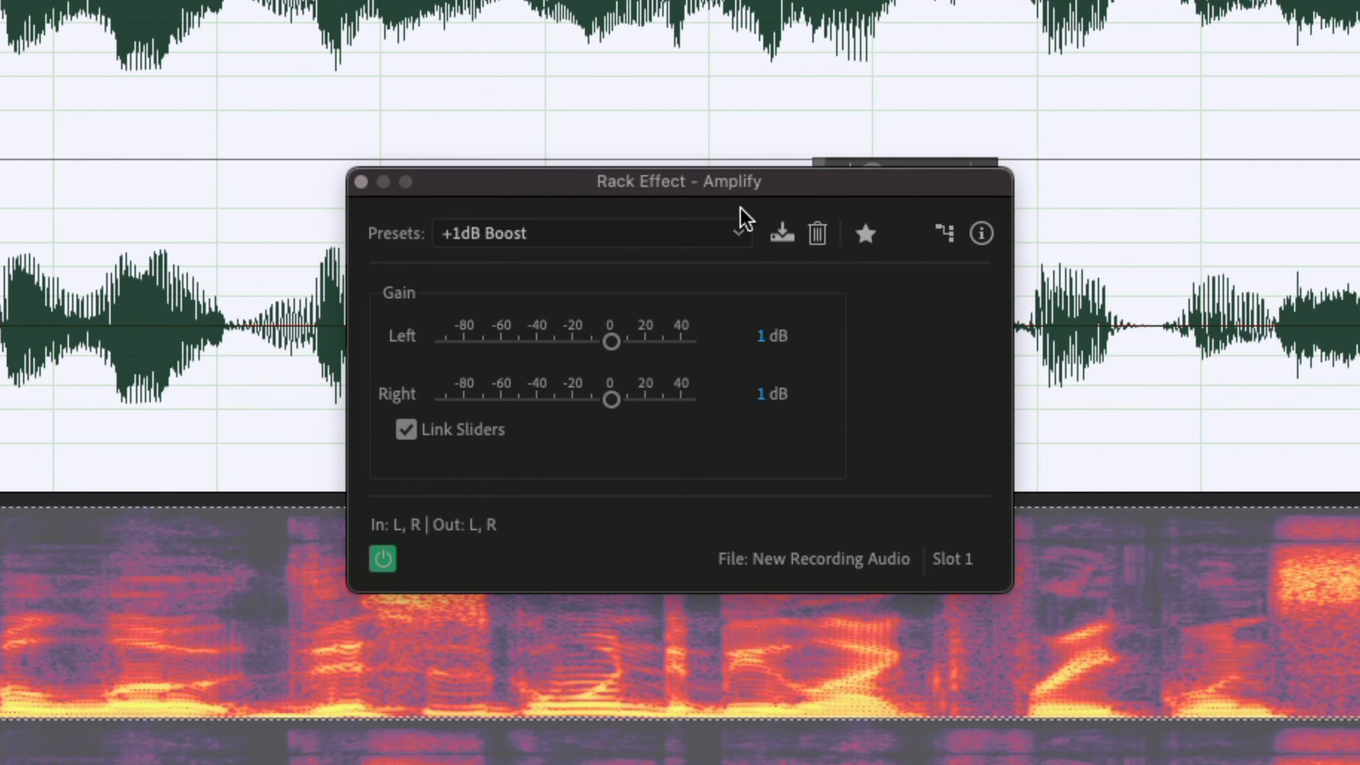
click(688, 244)
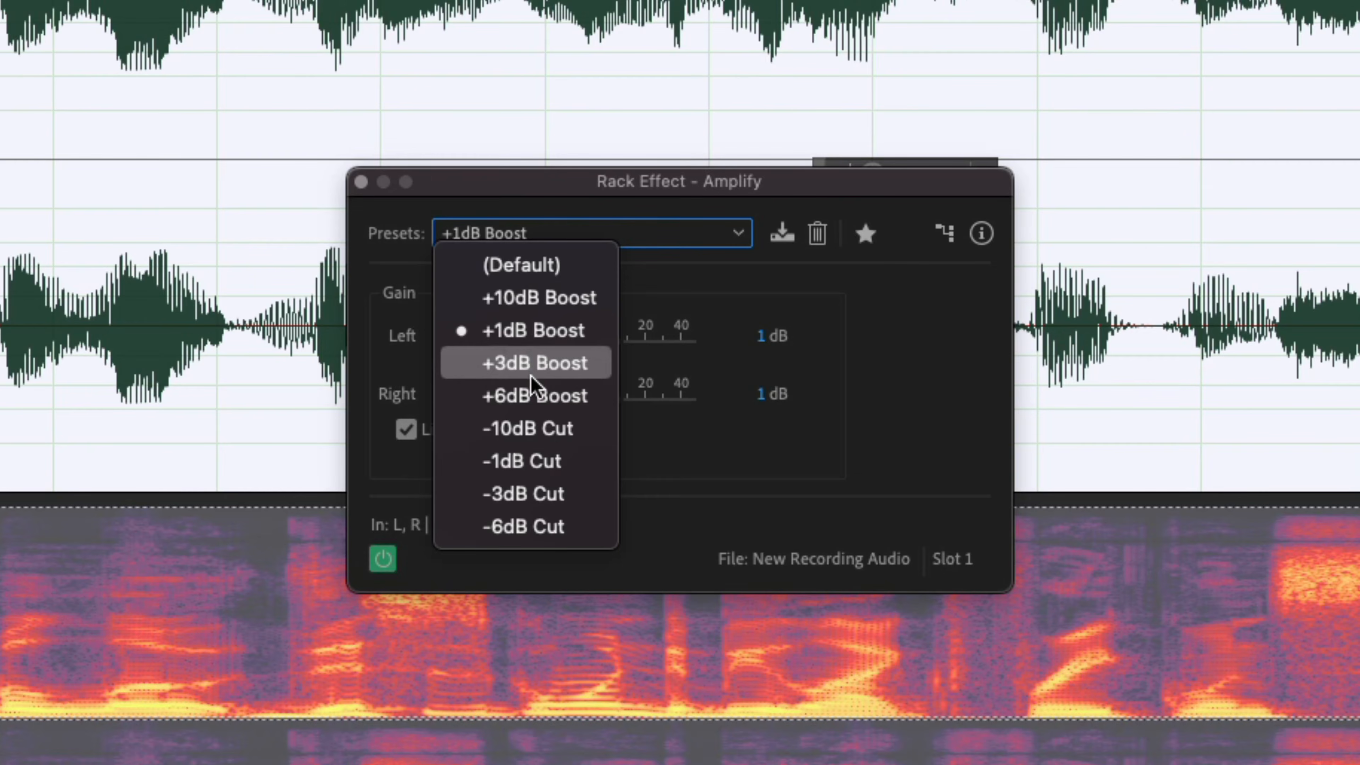
click(530, 333)
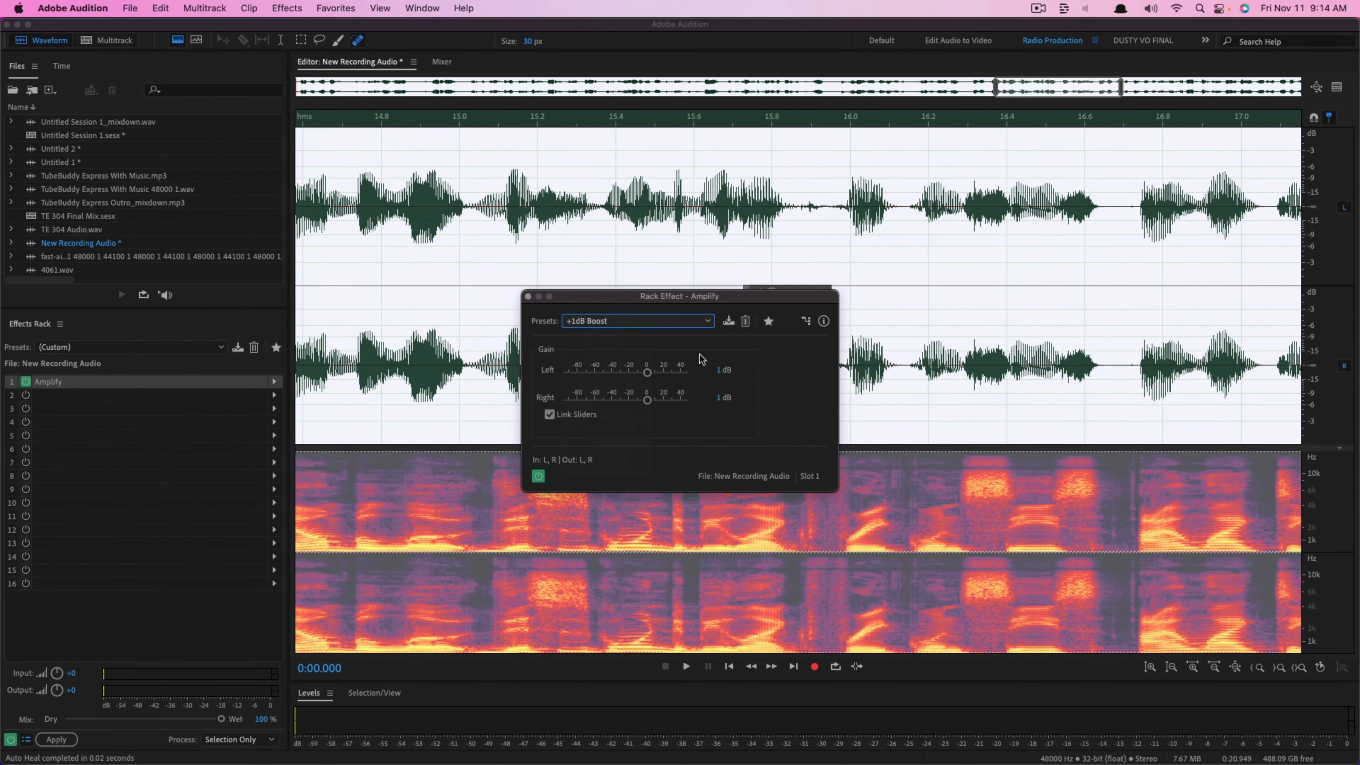
click(529, 297)
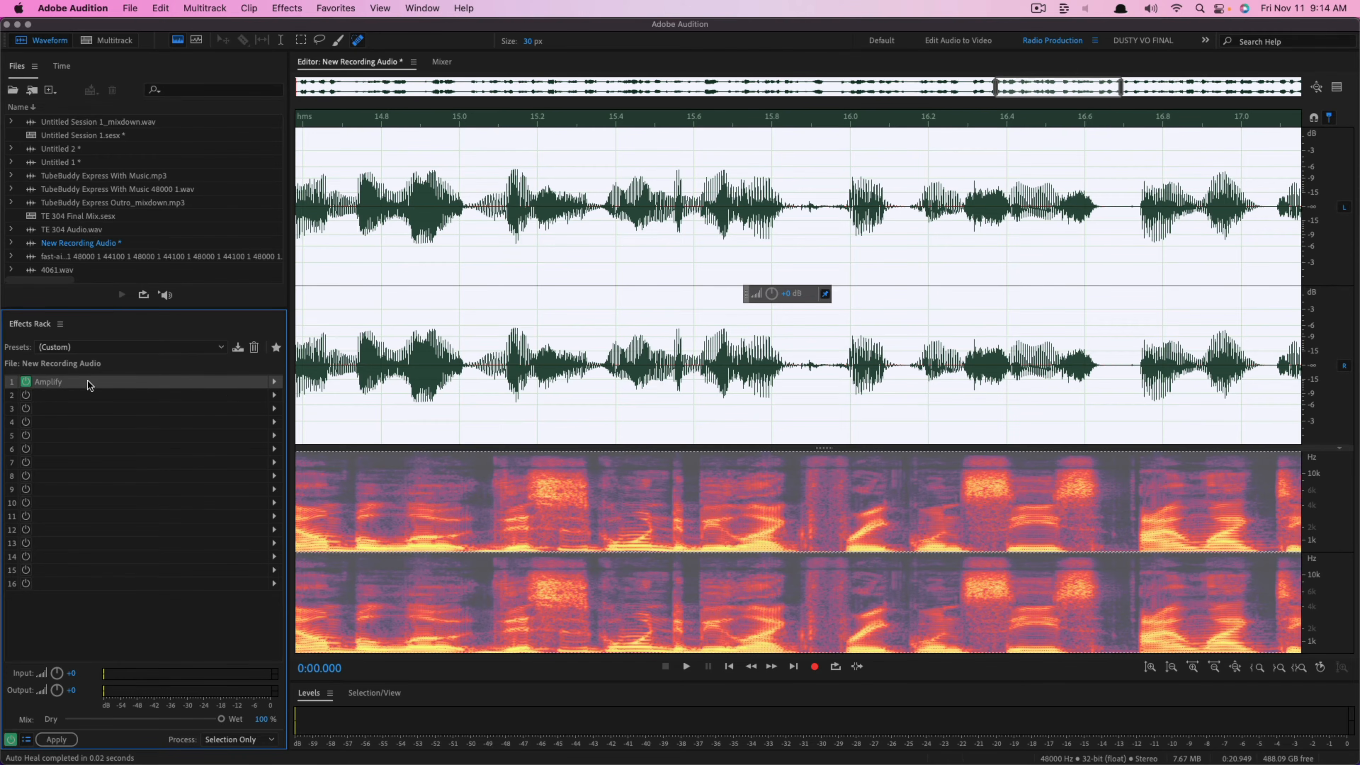
click(25, 383)
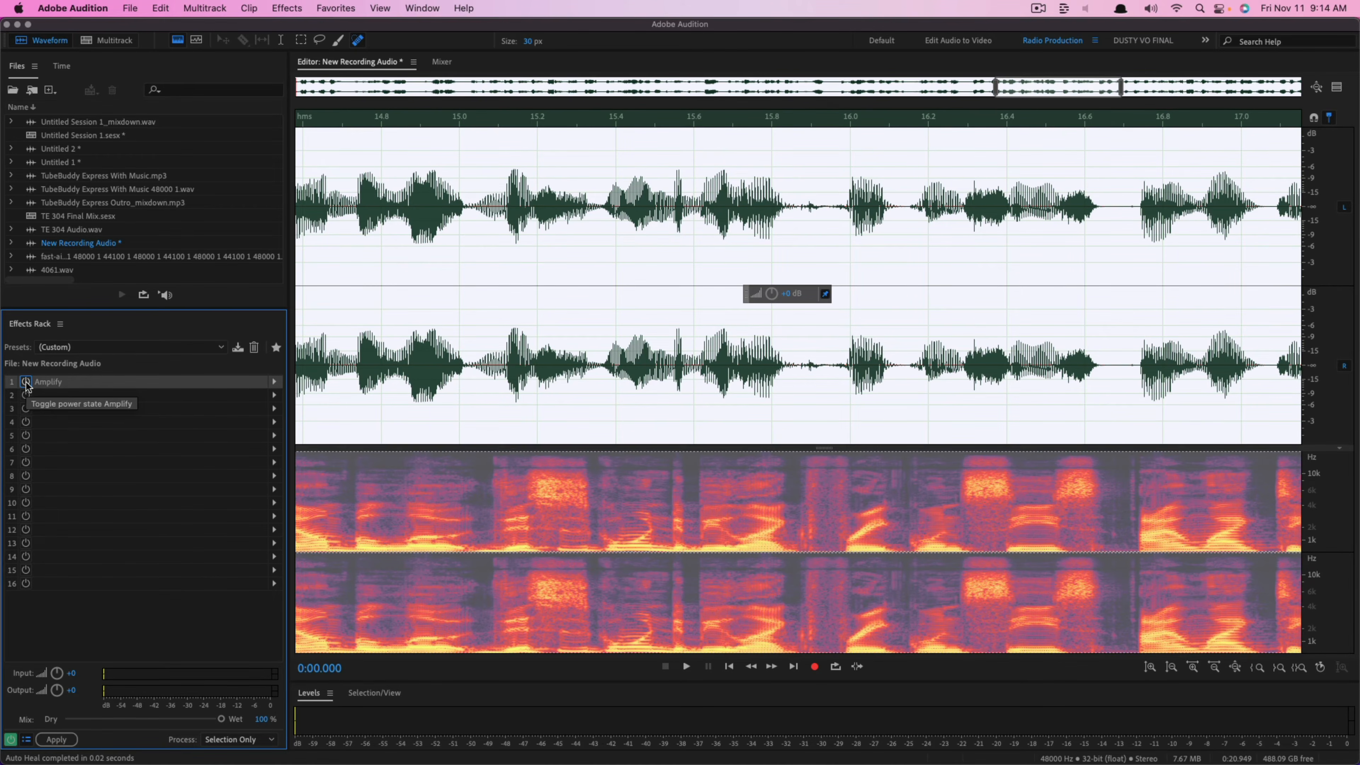
click(25, 383)
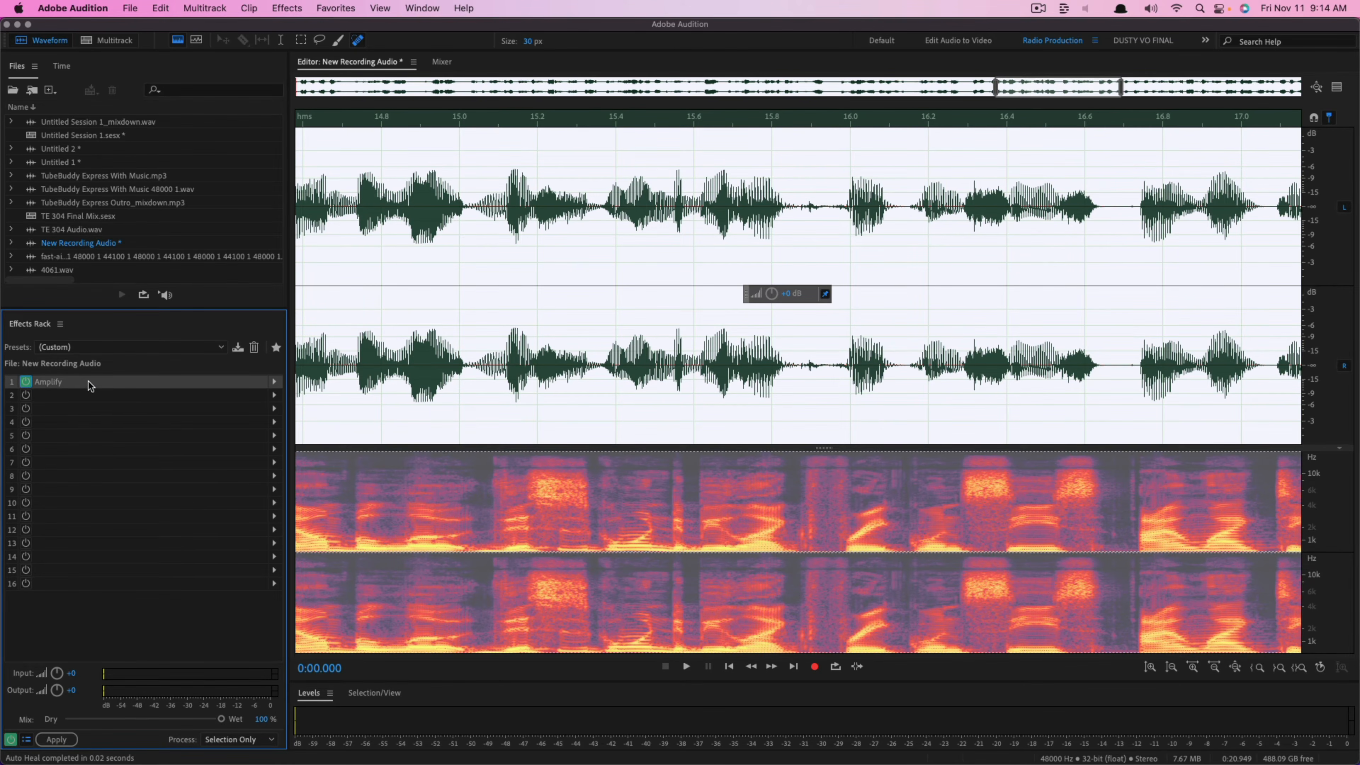
Step: Look through the Amplitude and Compression effects available for rack slot 2, and clear the waveform selection
click(273, 395)
mouse_move(313, 451)
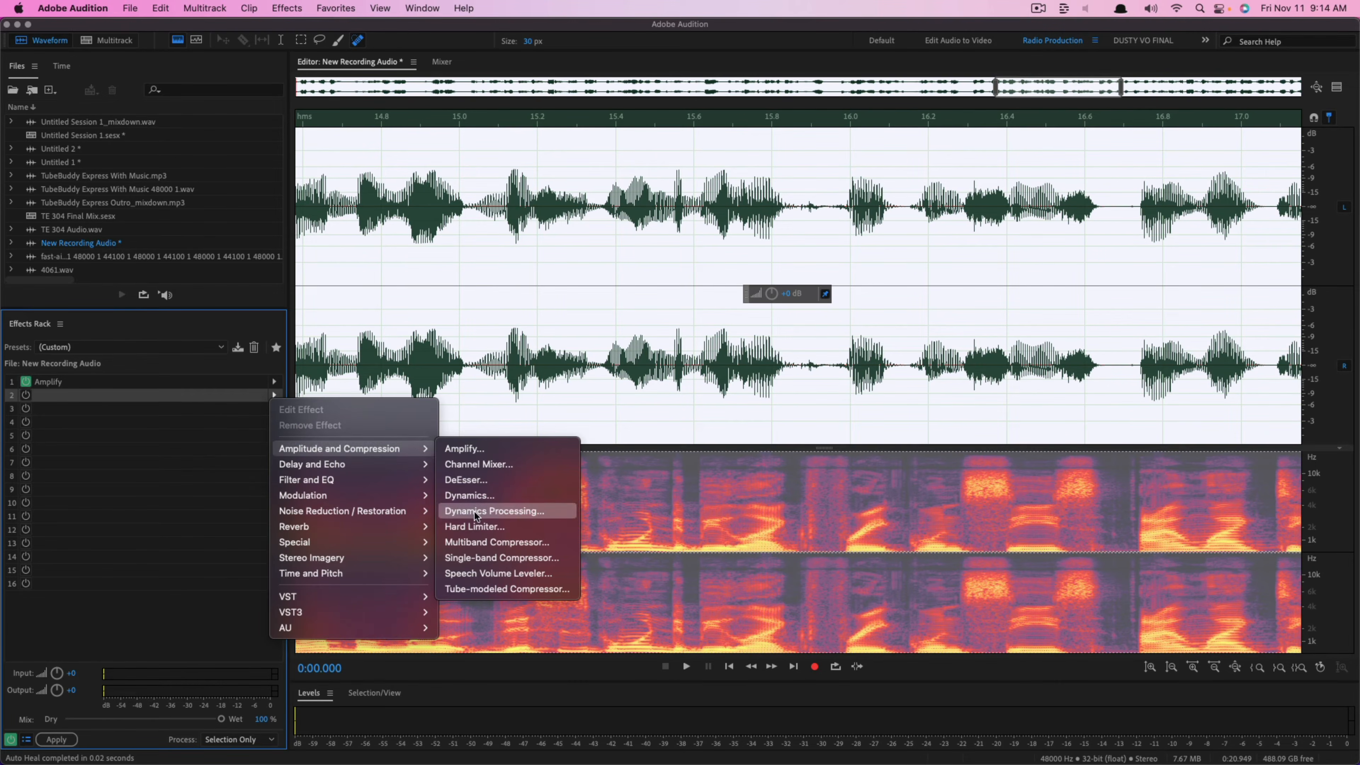
click(588, 405)
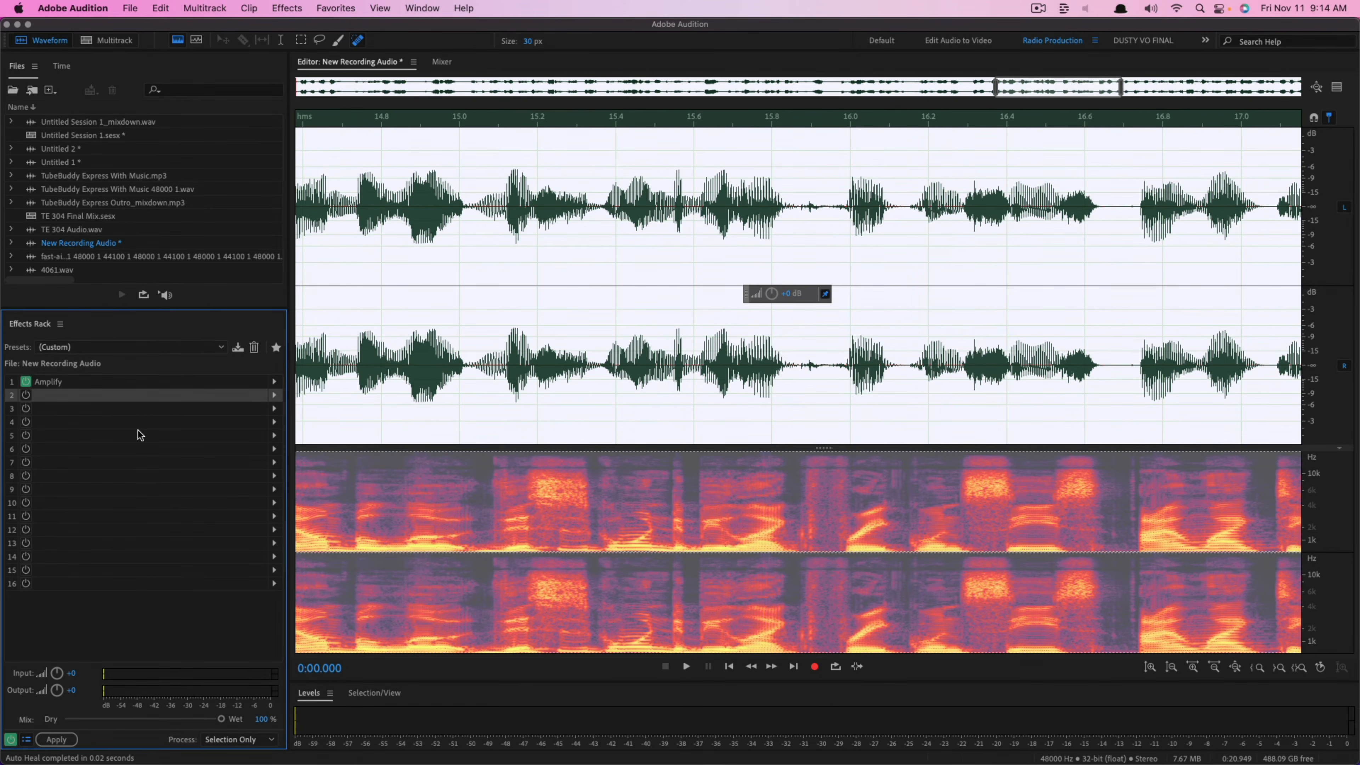
click(587, 365)
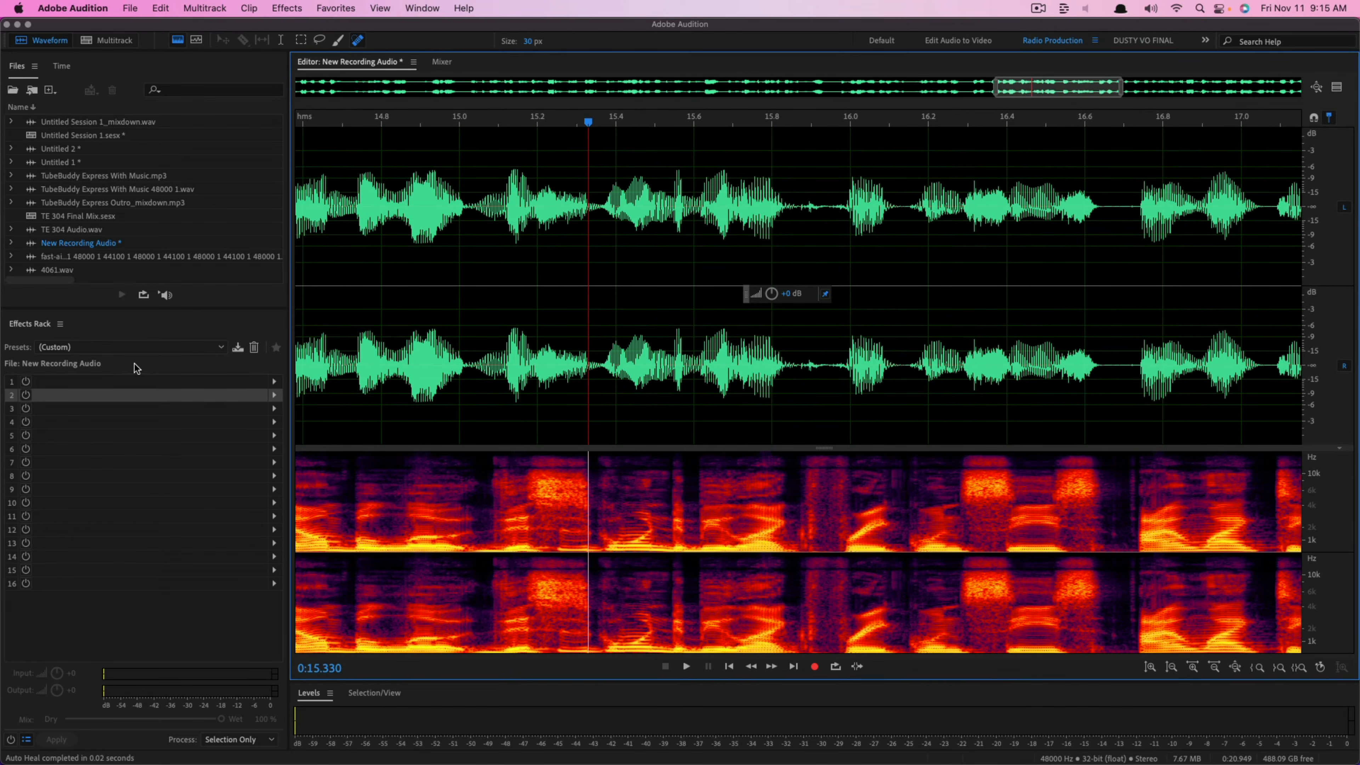
Step: Start recording a favorite and apply the Dynamics effect with the AutoGate preset to the entire recording
click(332, 10)
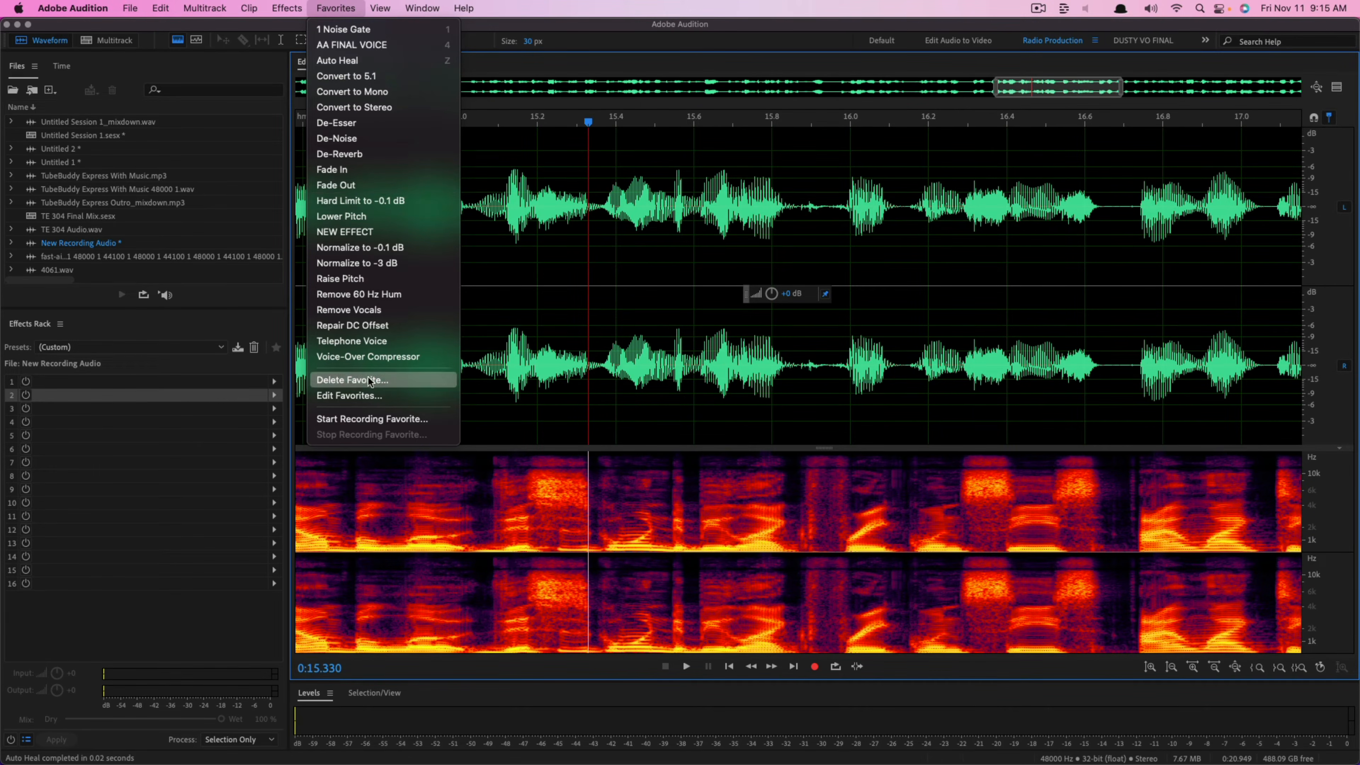
click(436, 420)
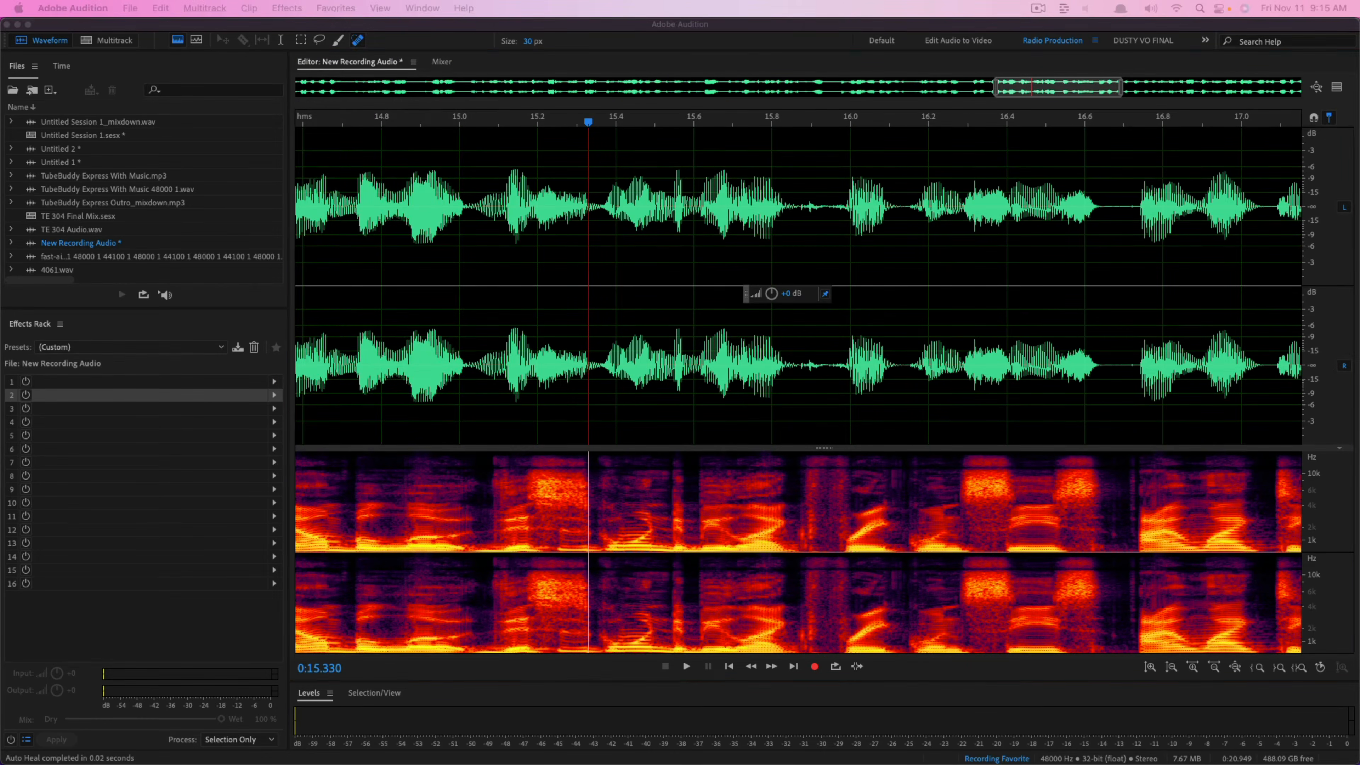
click(466, 194)
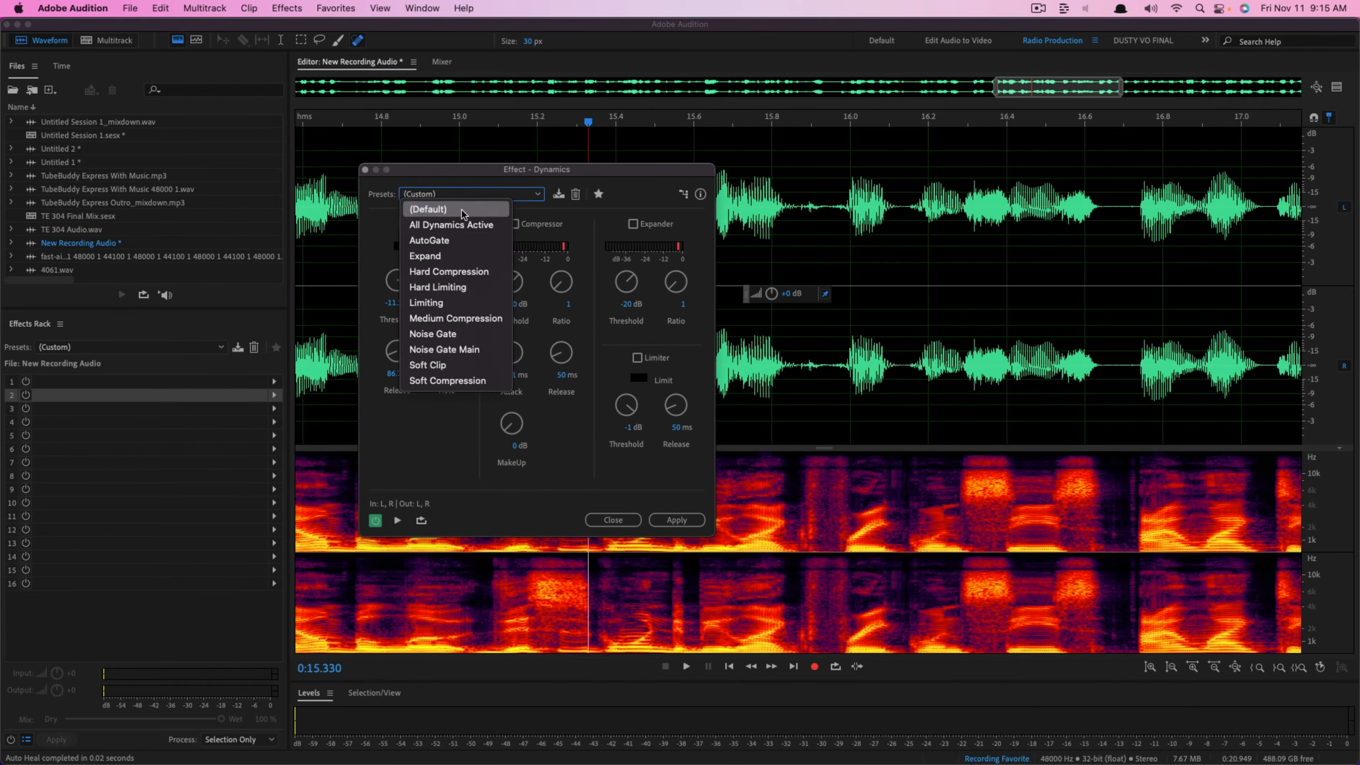
click(444, 240)
click(677, 521)
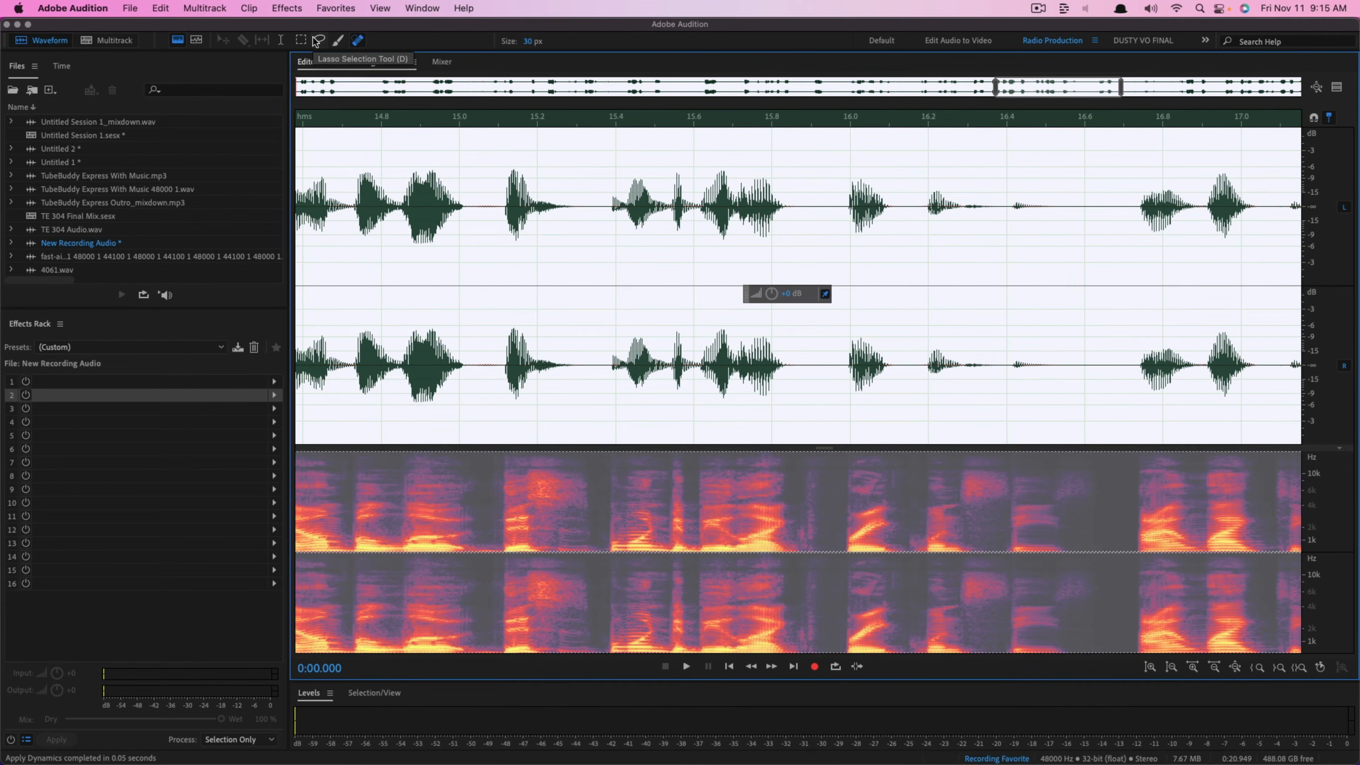
Step: Apply the DeEsser effect to the entire recording as the favorite's second effect
click(287, 8)
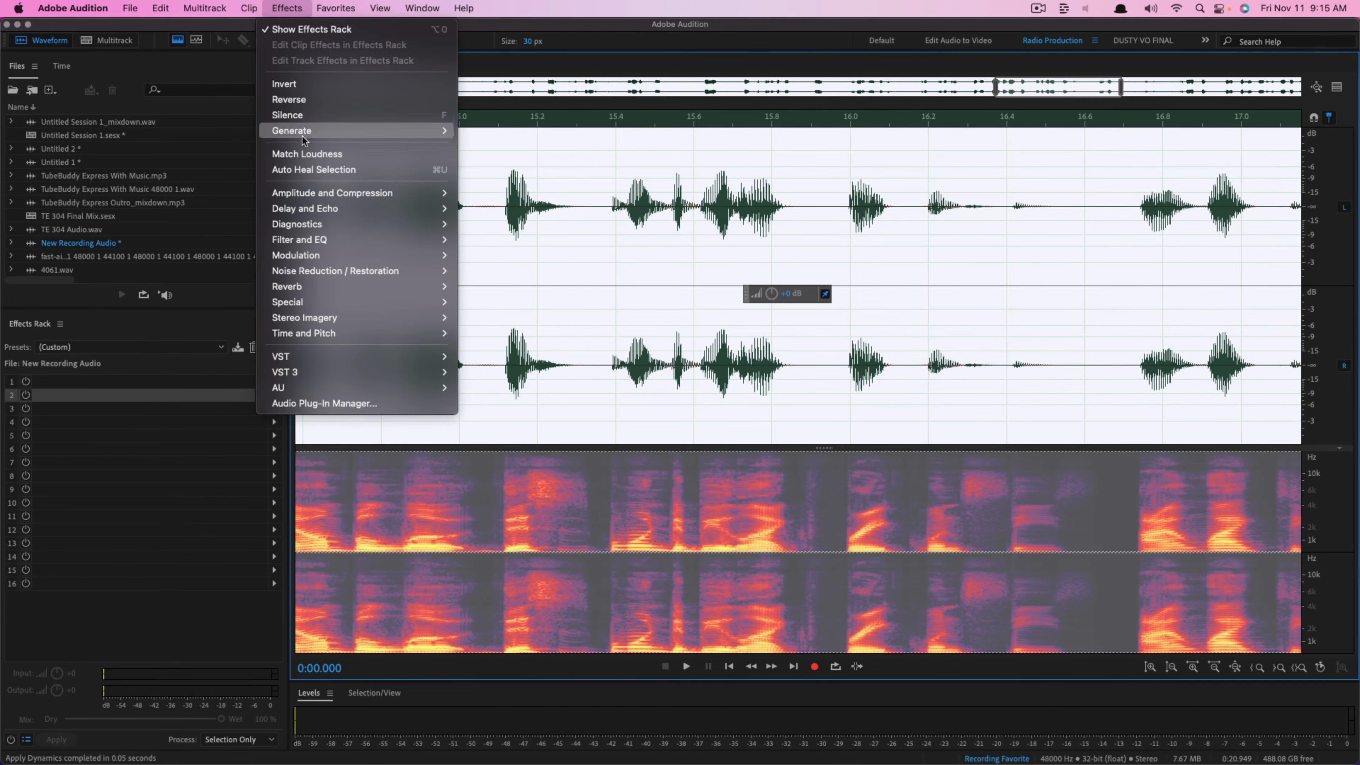
mouse_move(337, 198)
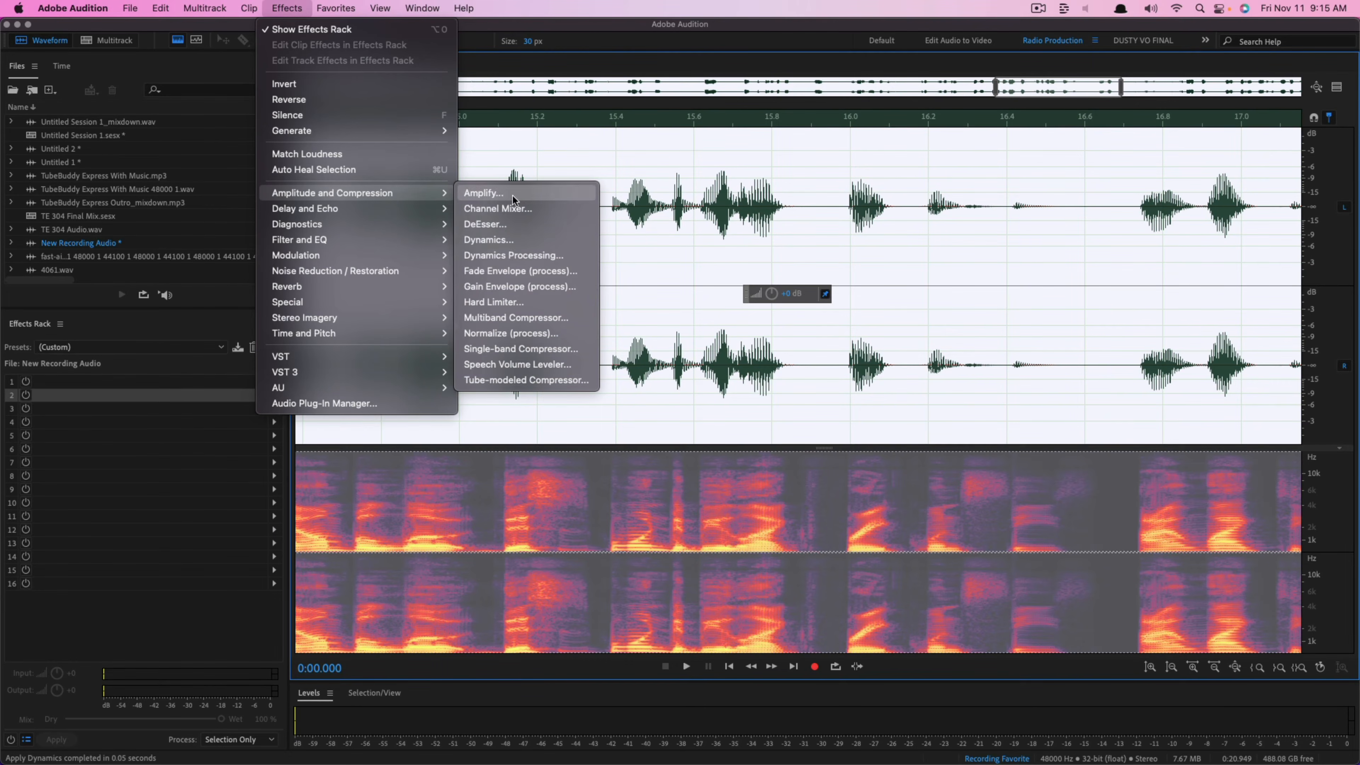
click(480, 230)
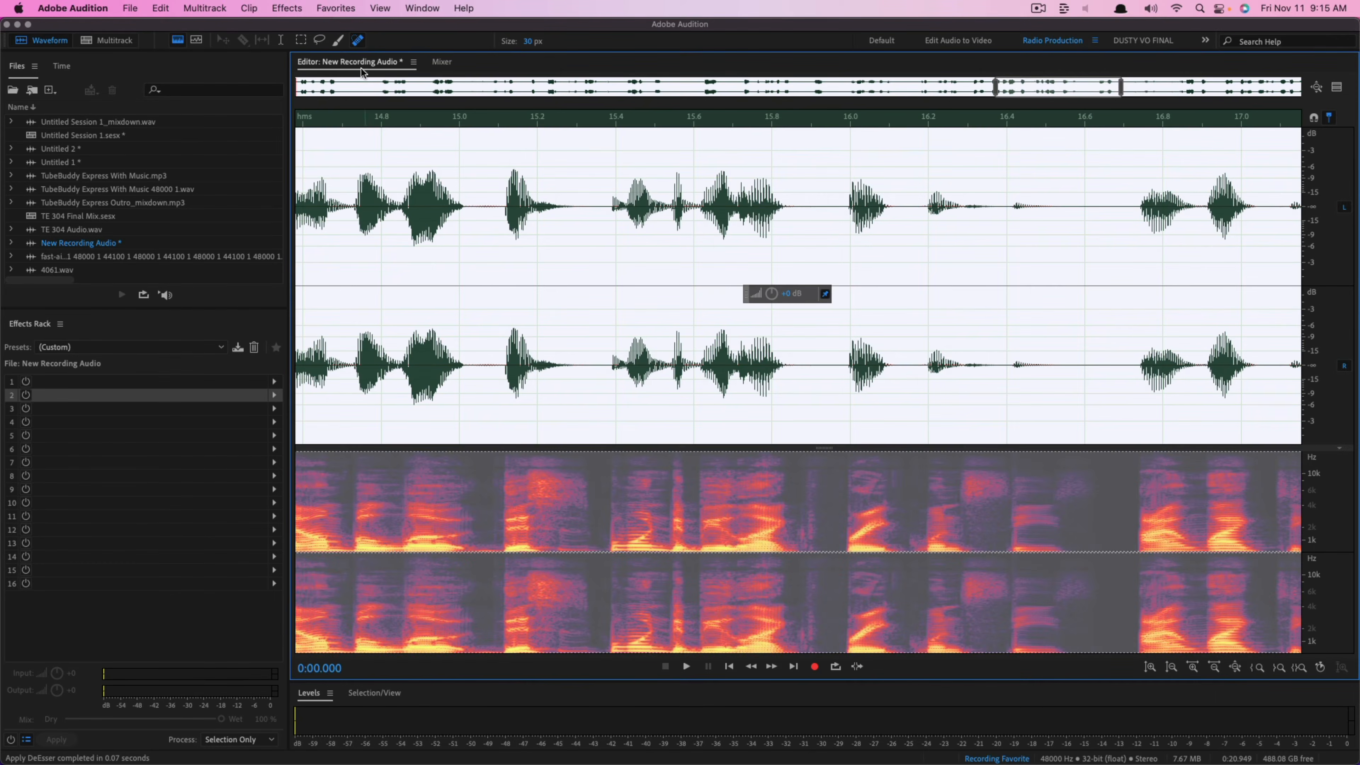
Step: Stop recording the favorite and save it under the name NEW EFFECTT
click(335, 8)
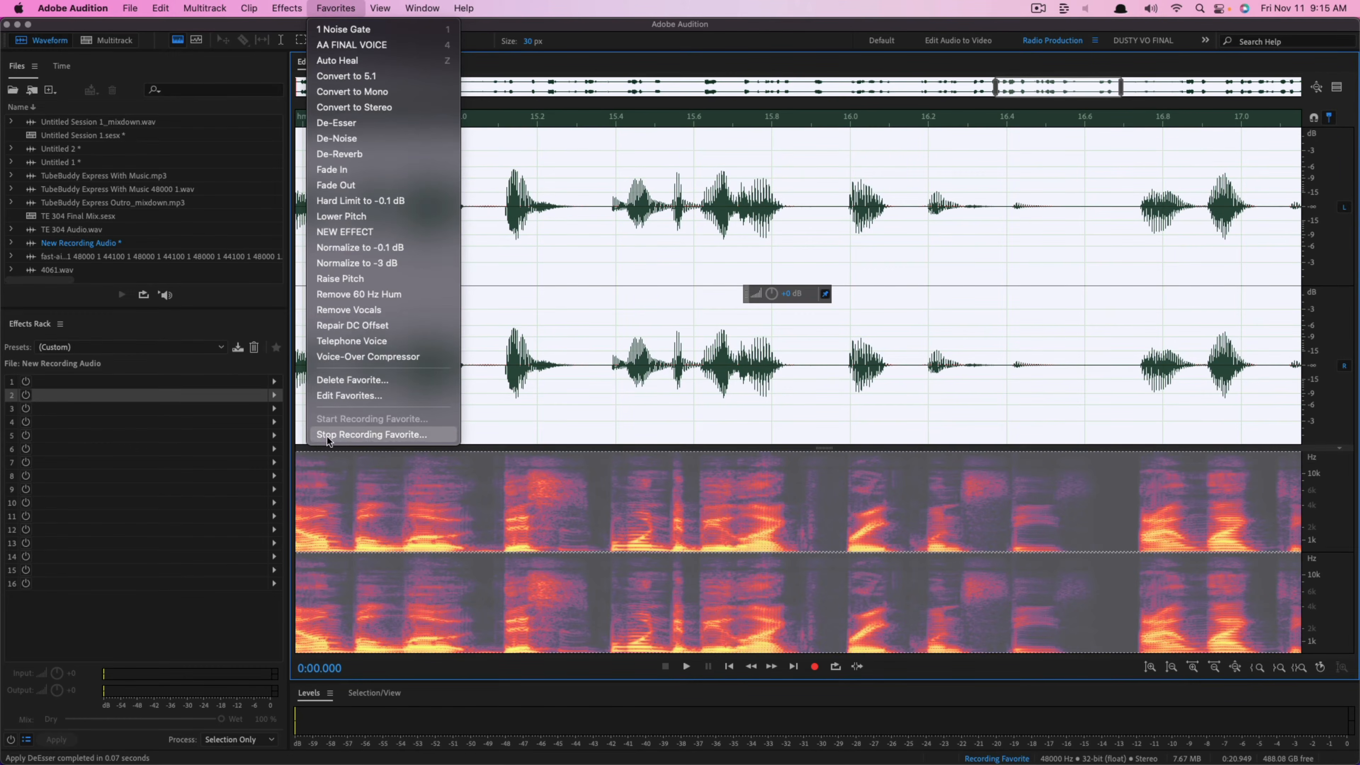
click(438, 438)
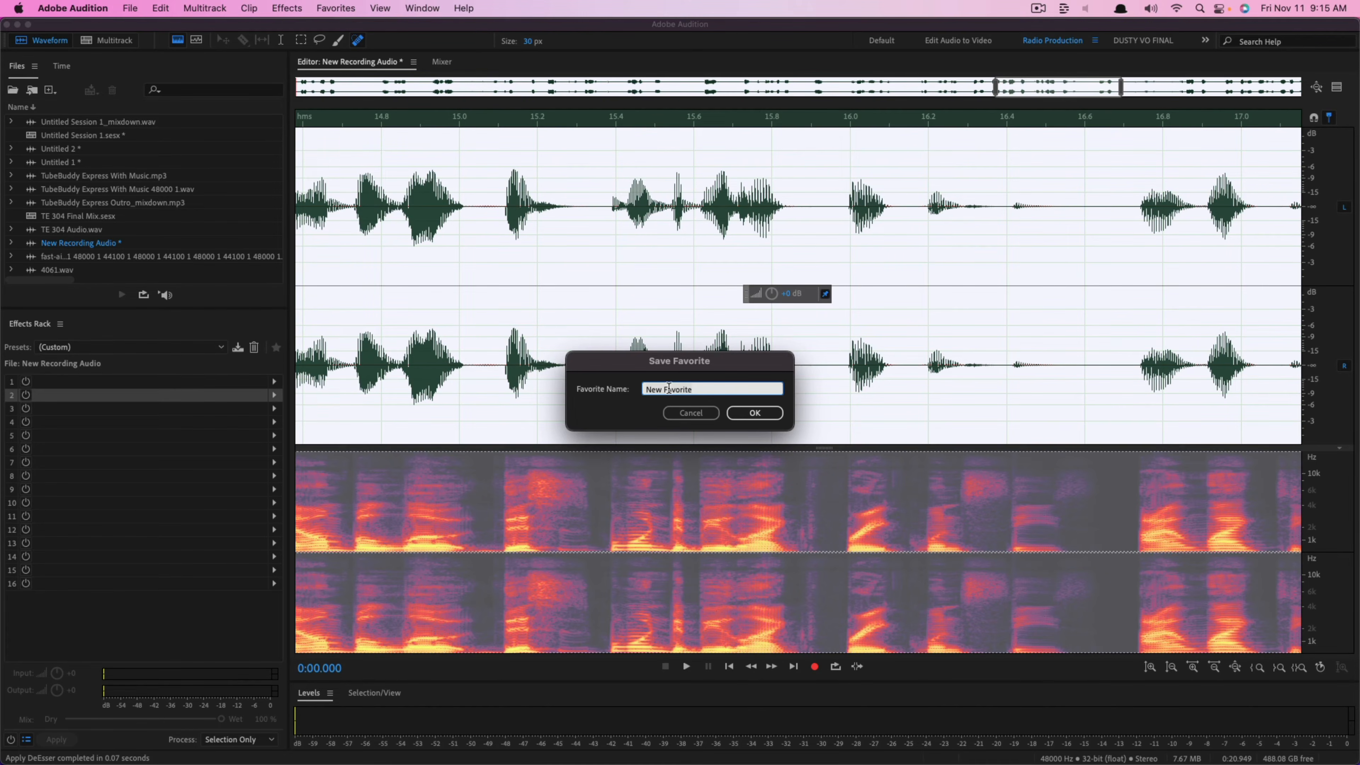
text(NEW EFFECTT)
key(Return)
Step: Apply the NEW EFFECTT favorite to the entire recording and clear the waveform selection
click(336, 8)
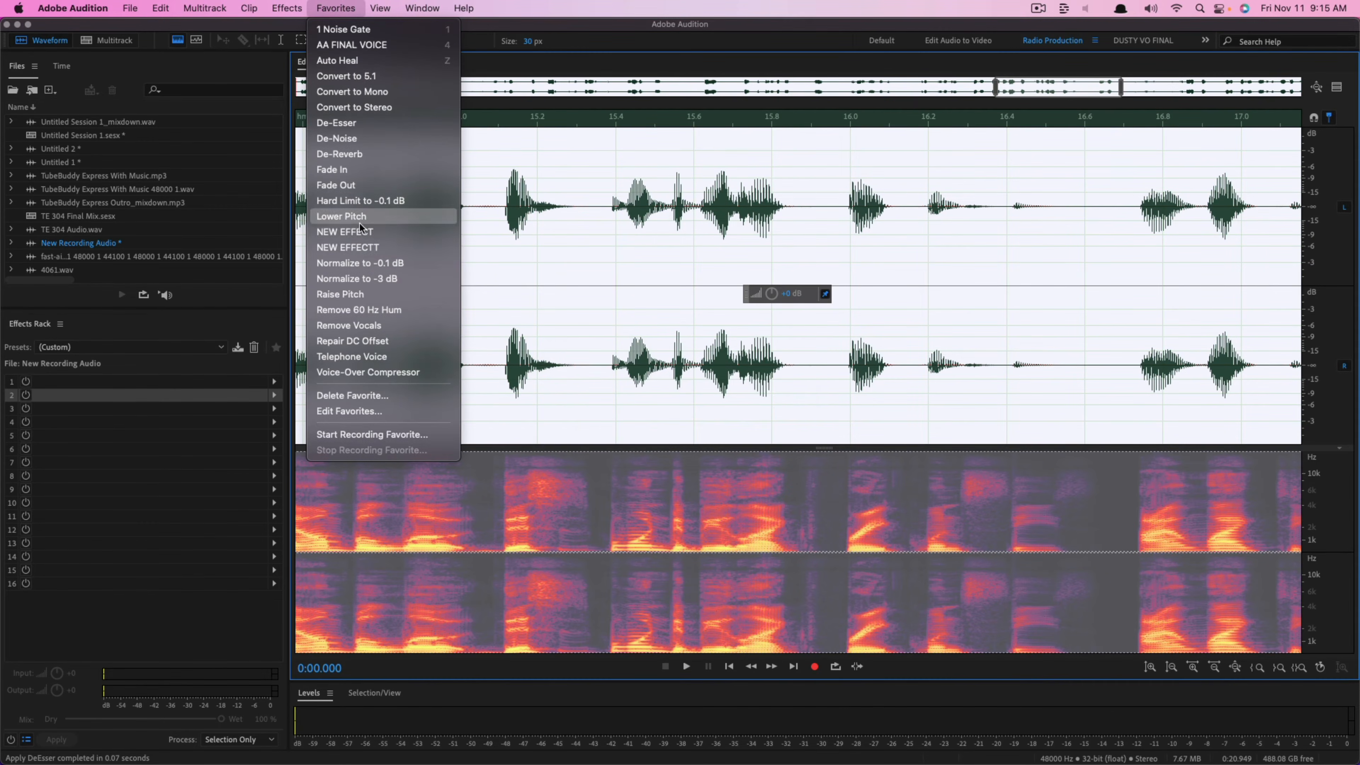
click(336, 248)
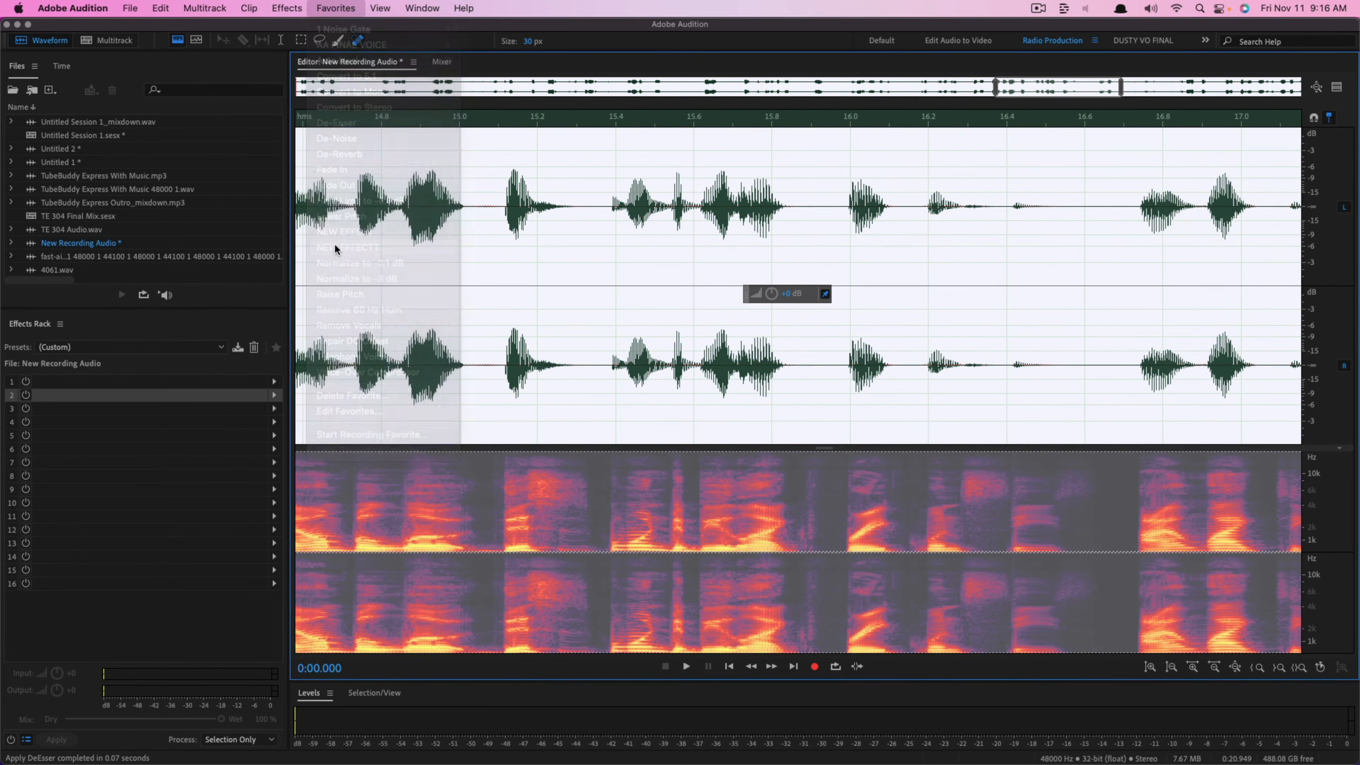
click(642, 325)
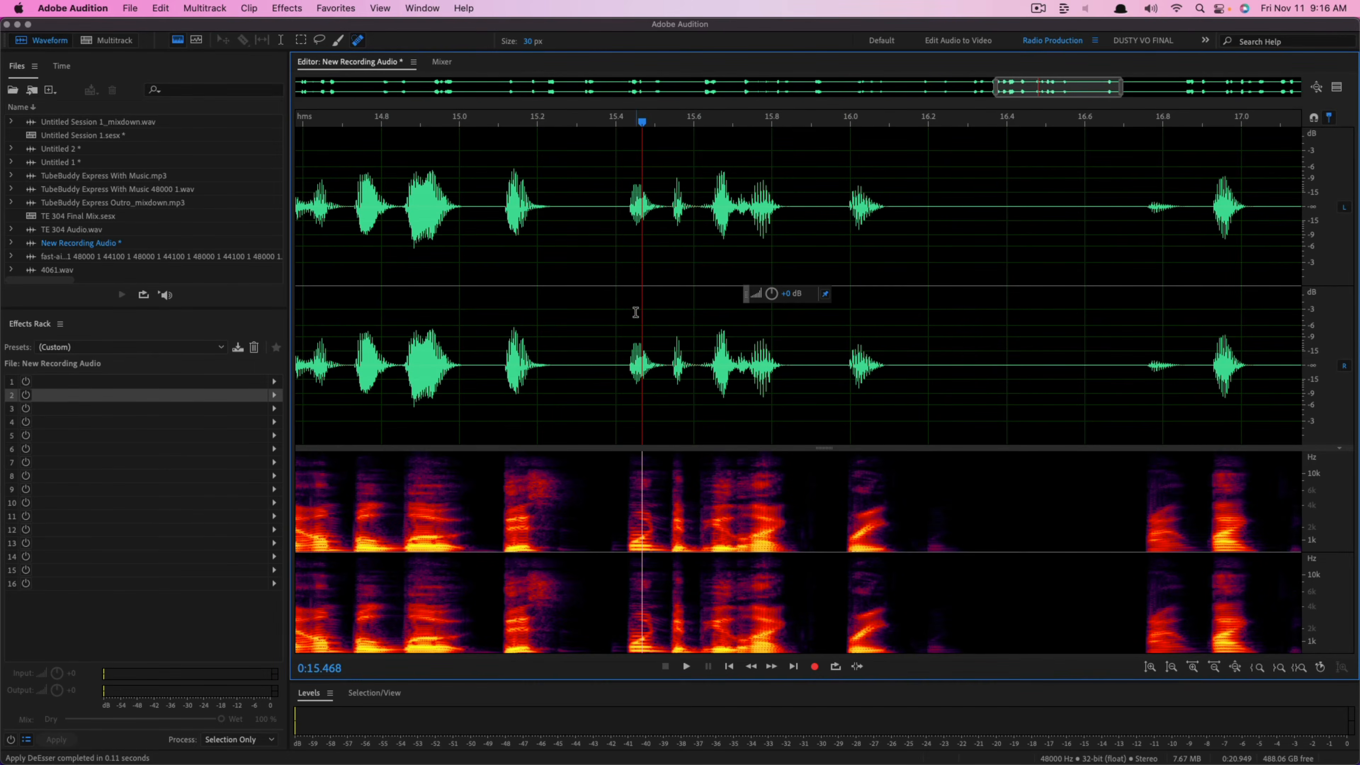
key(super+z)
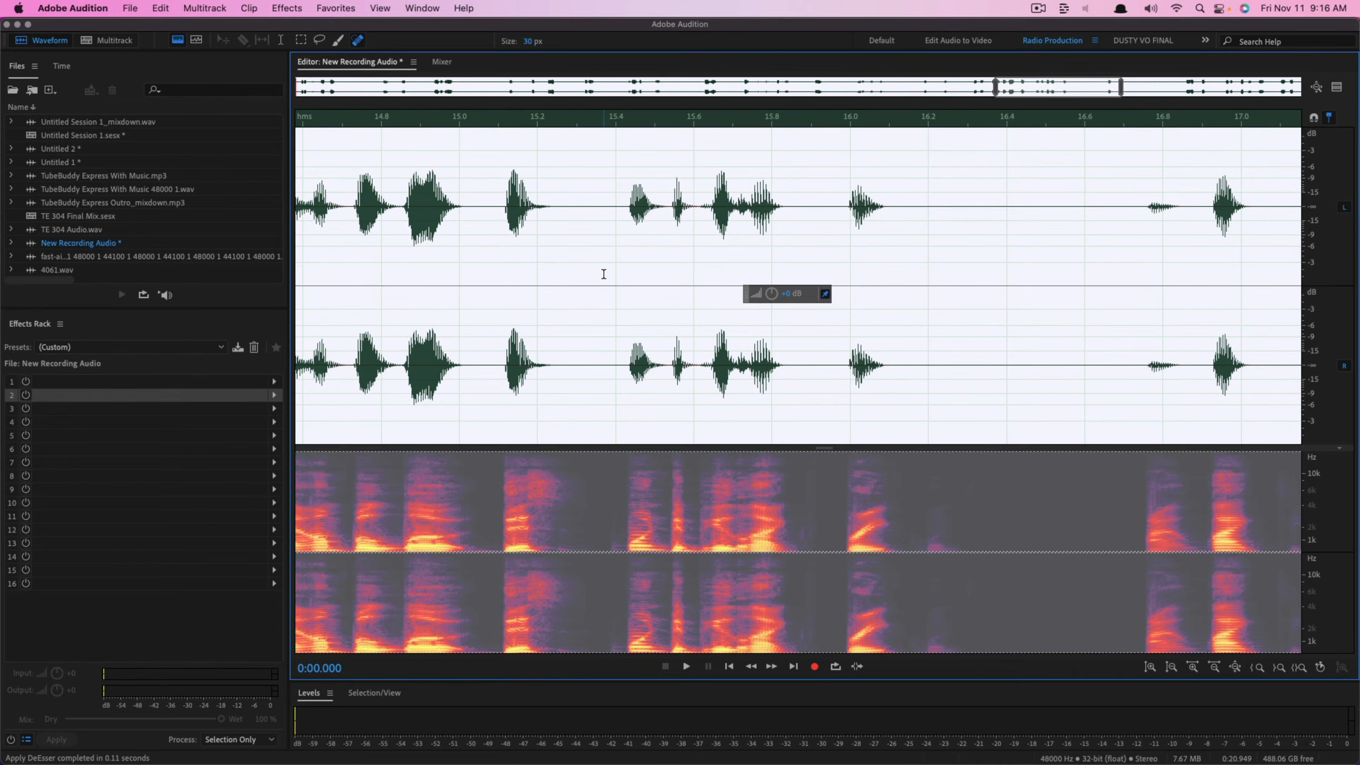
click(604, 273)
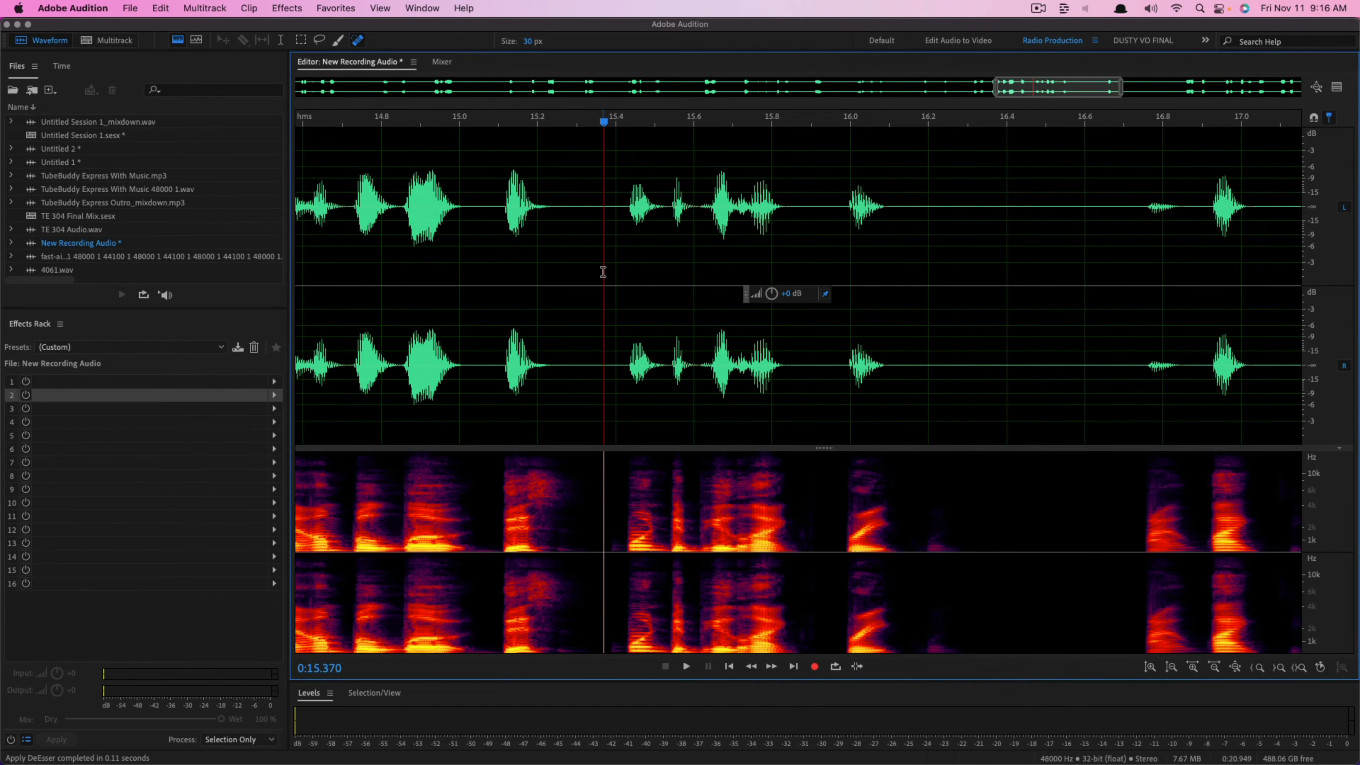
scroll(604, 271, down, 10)
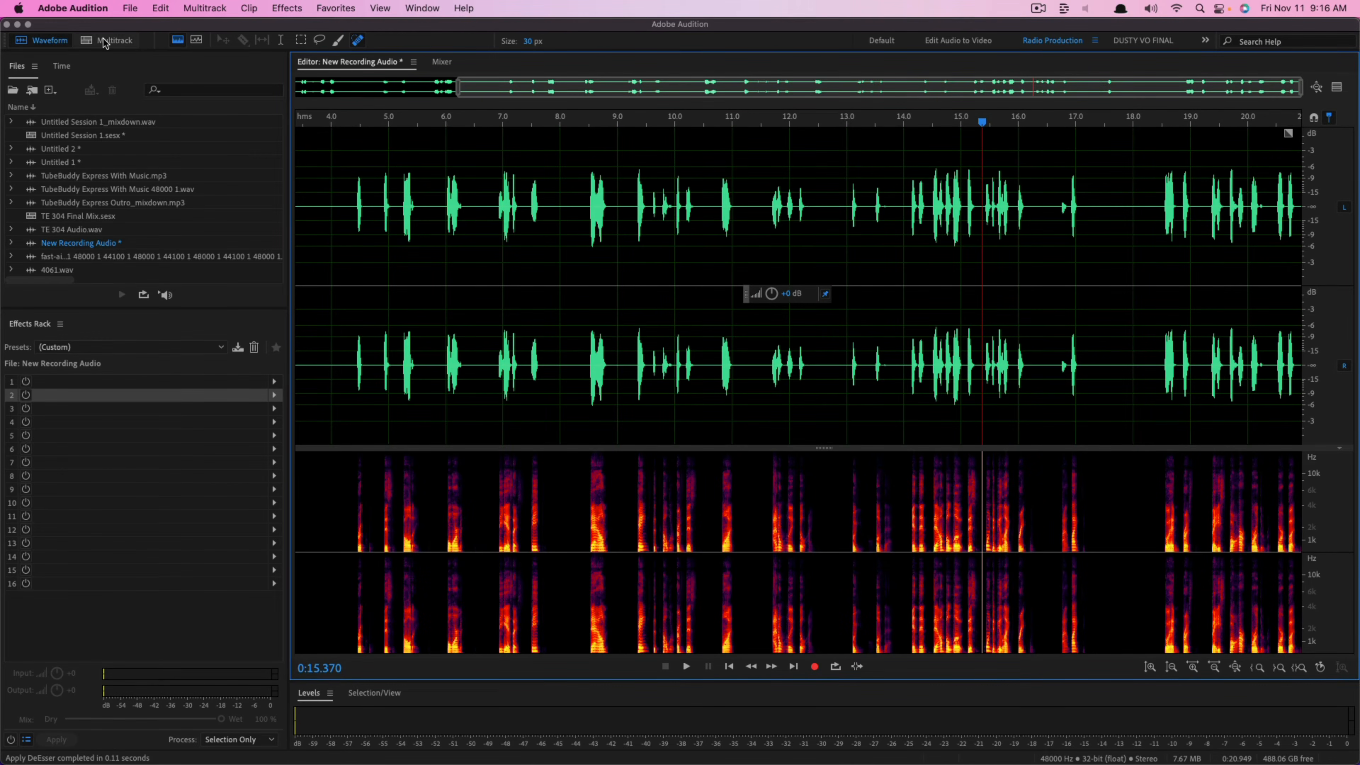
Step: Create a new multitrack session named Untitled Session 2 at 48000 Hz, 32 (float) bits and Stereo mix
click(130, 8)
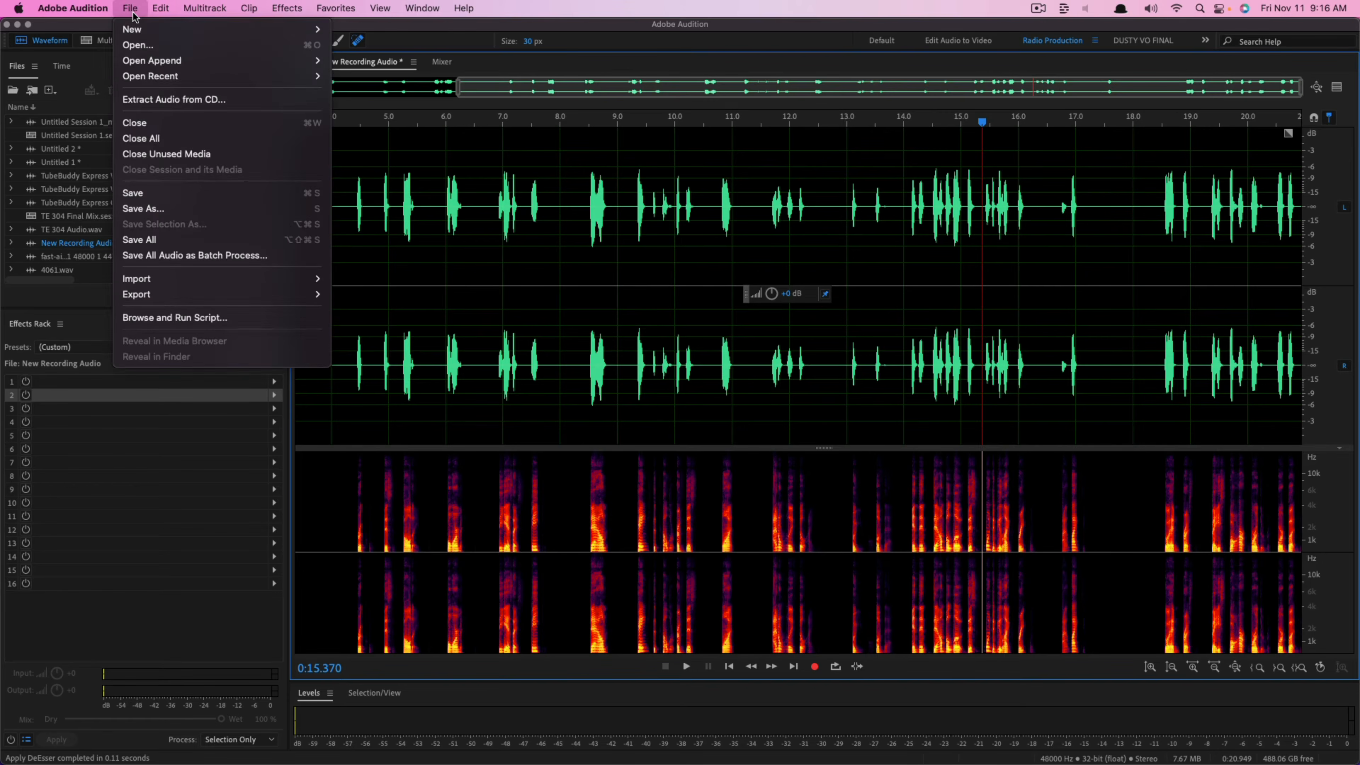
mouse_move(144, 35)
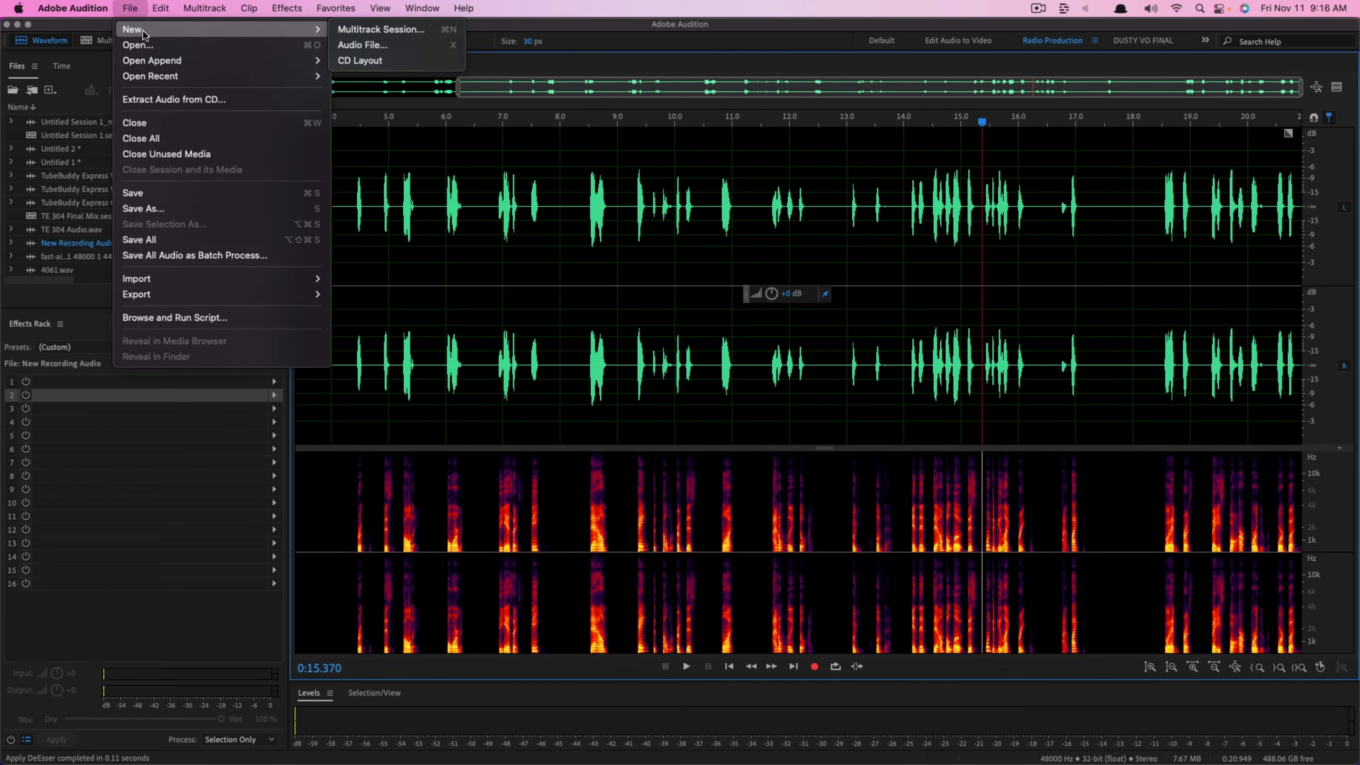
click(408, 31)
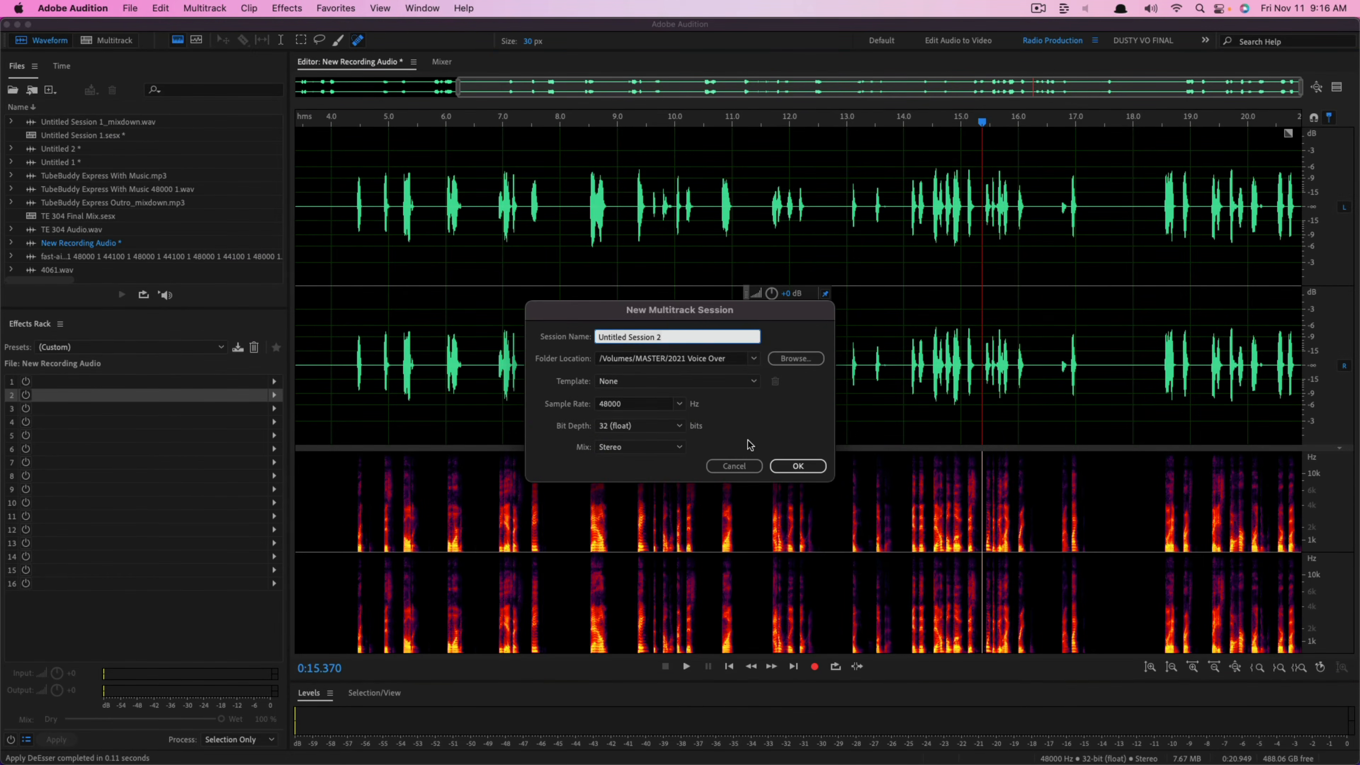
click(797, 466)
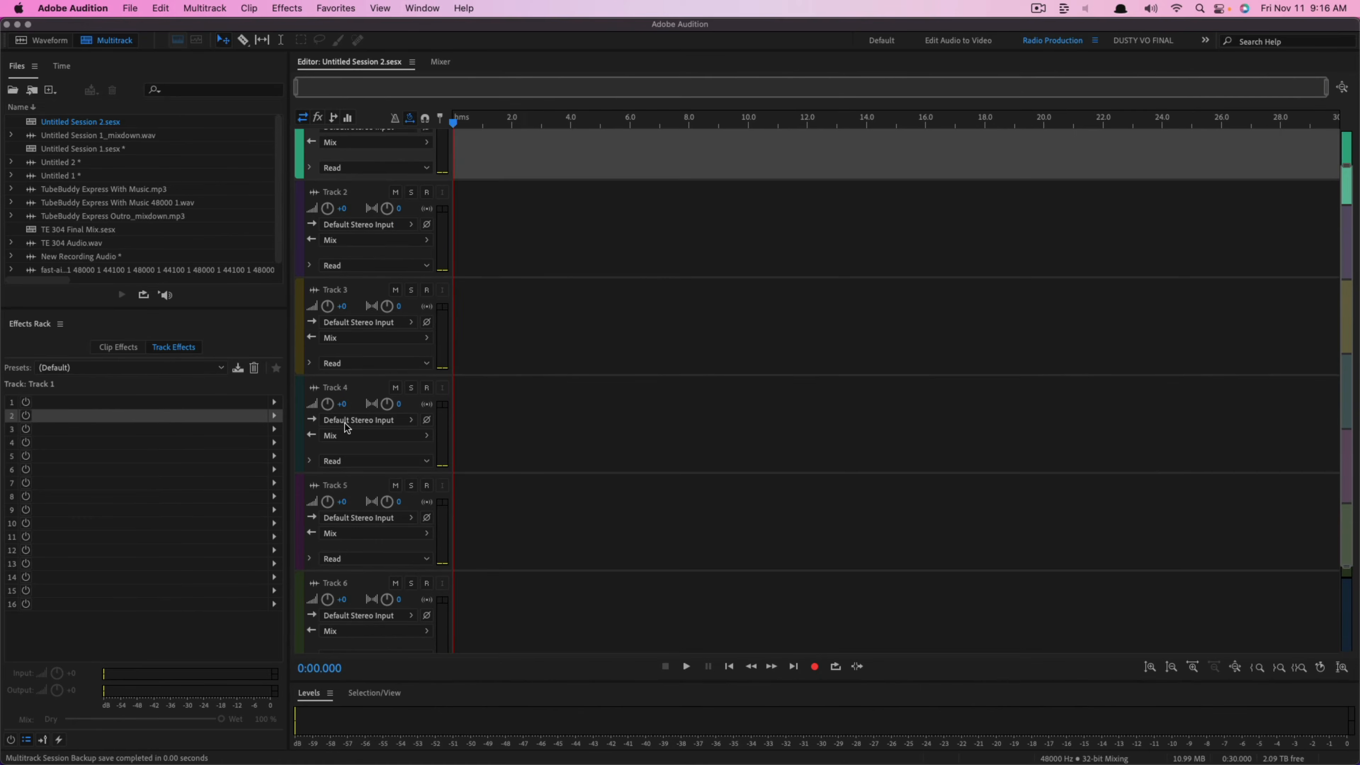
Step: Look through the session's six tracks and the Mix track at different track heights
scroll(347, 428, up, 3)
scroll(519, 423, down, 1)
scroll(520, 424, up, 5)
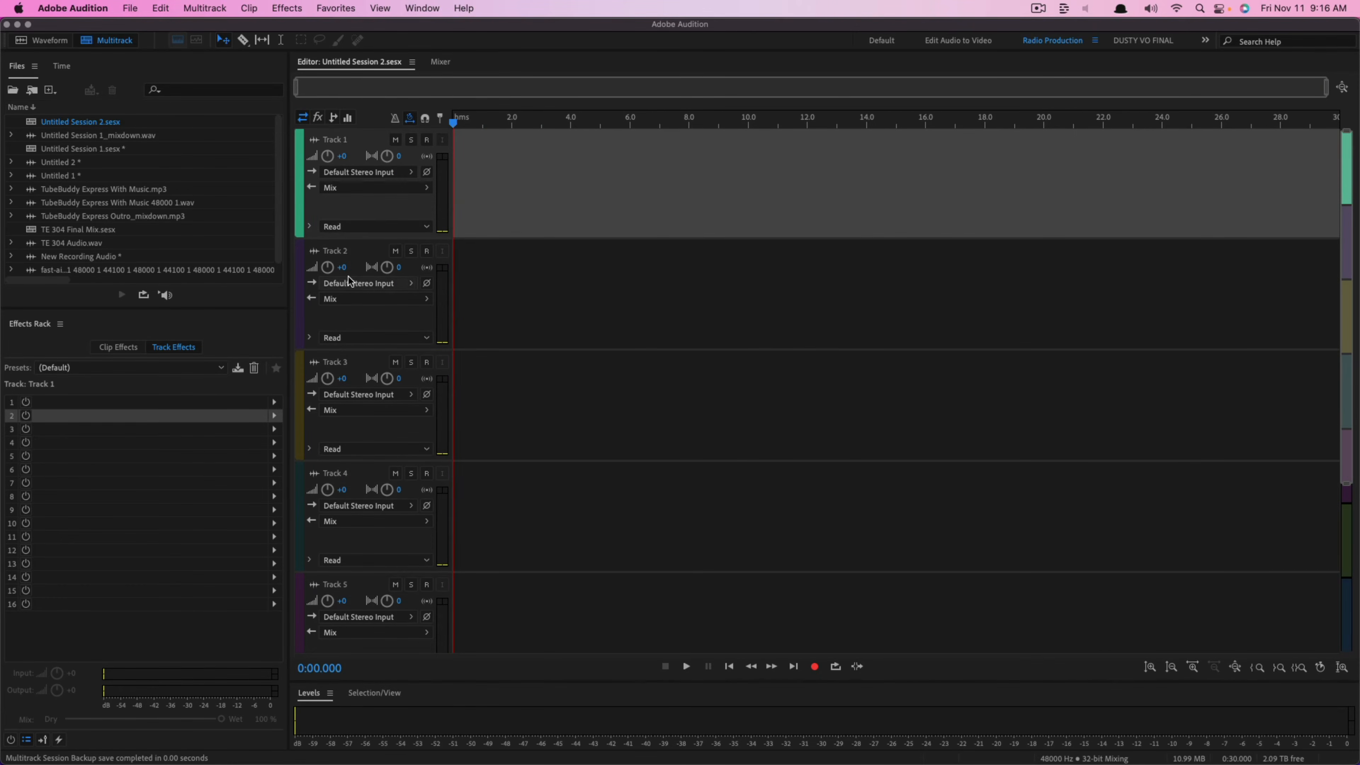
scroll(349, 281, down, 3)
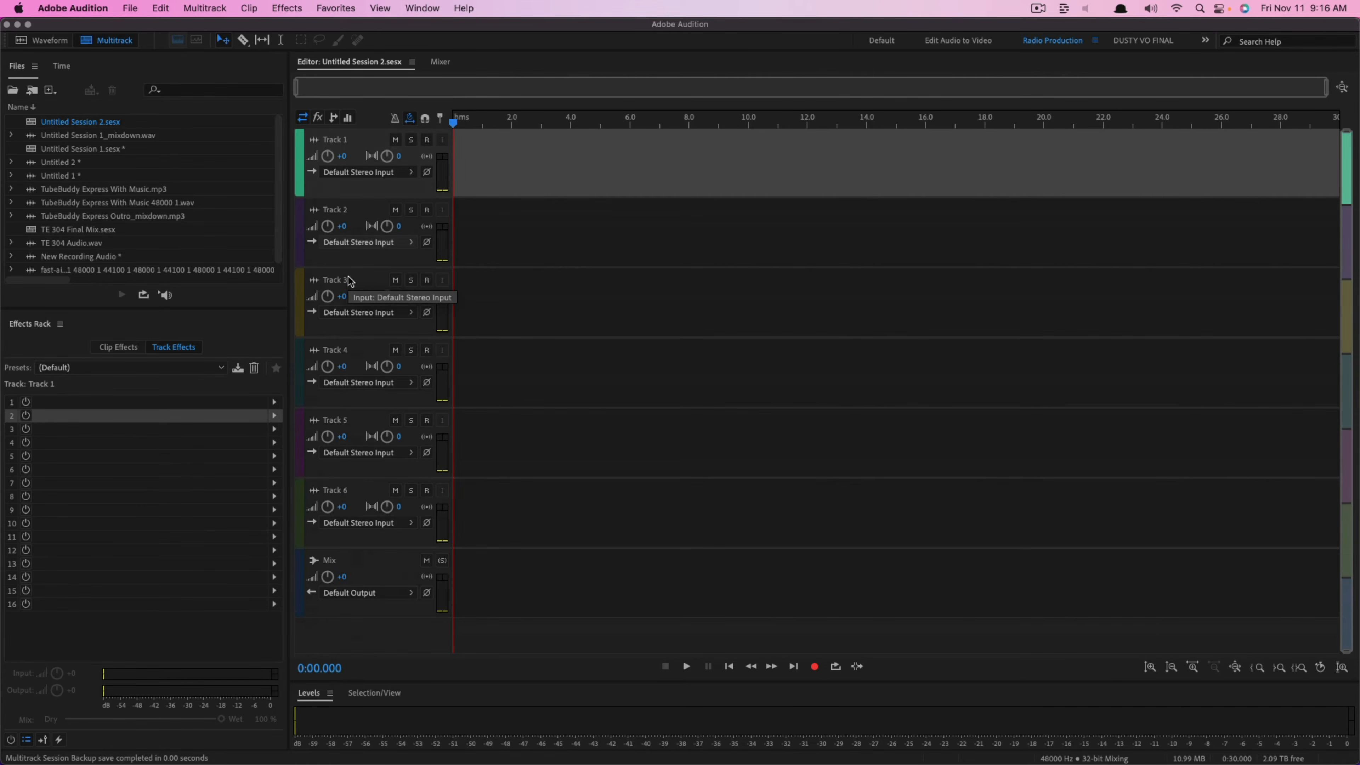
scroll(350, 280, down, 2)
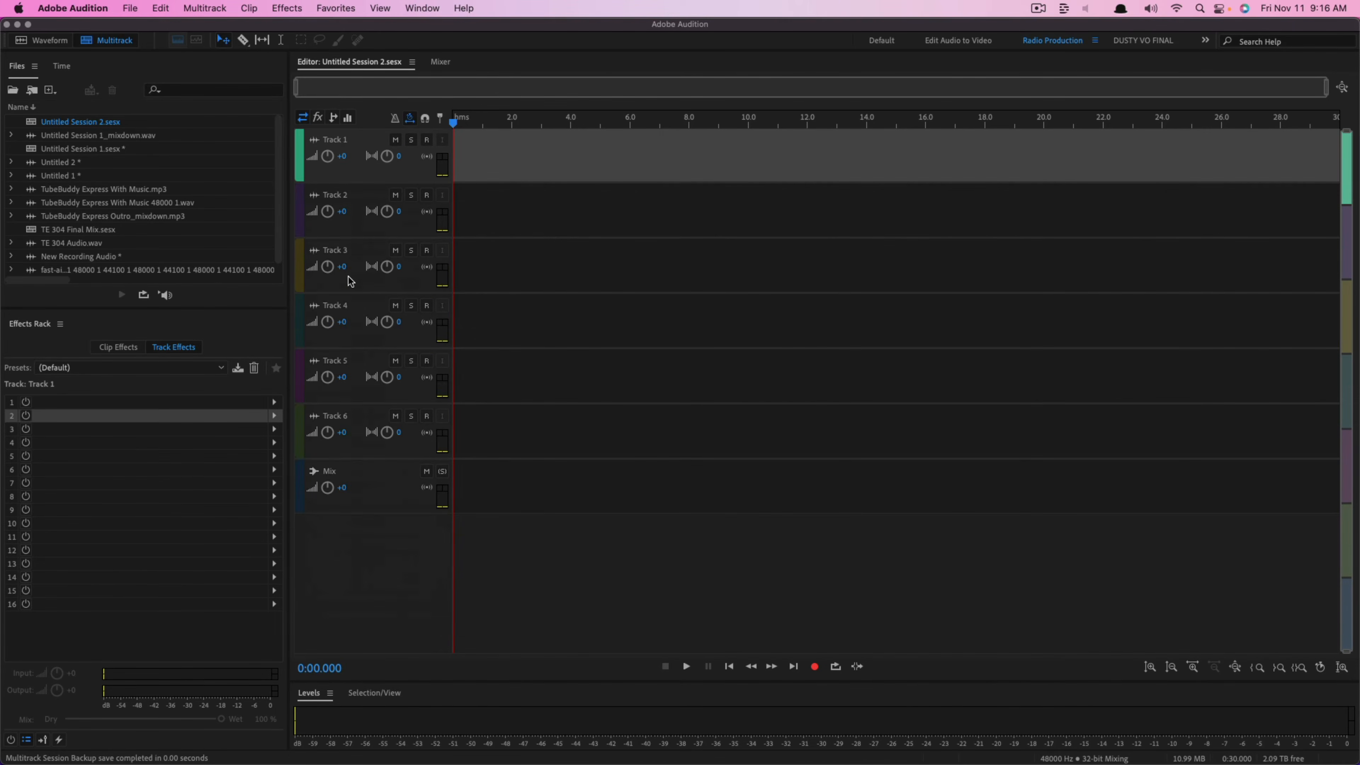
scroll(349, 280, up, 5)
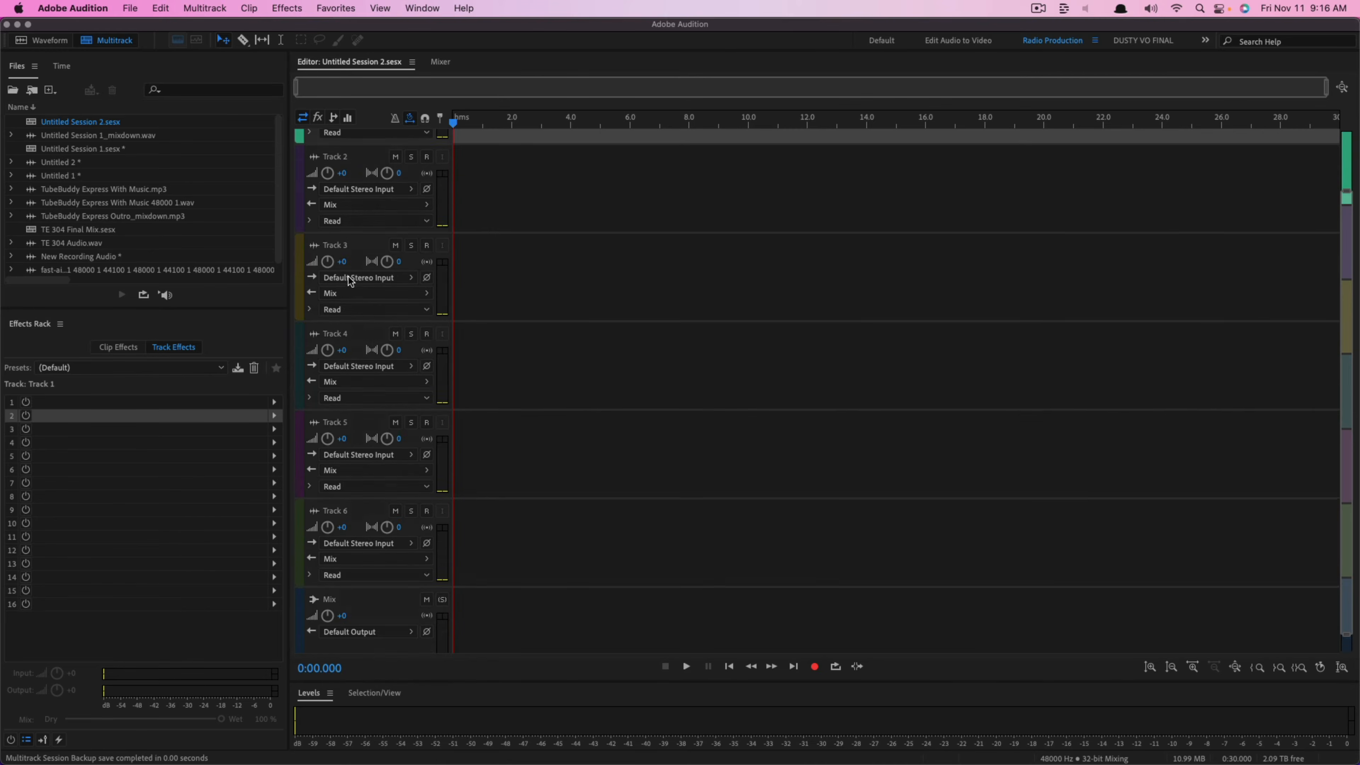
scroll(726, 328, up, 2)
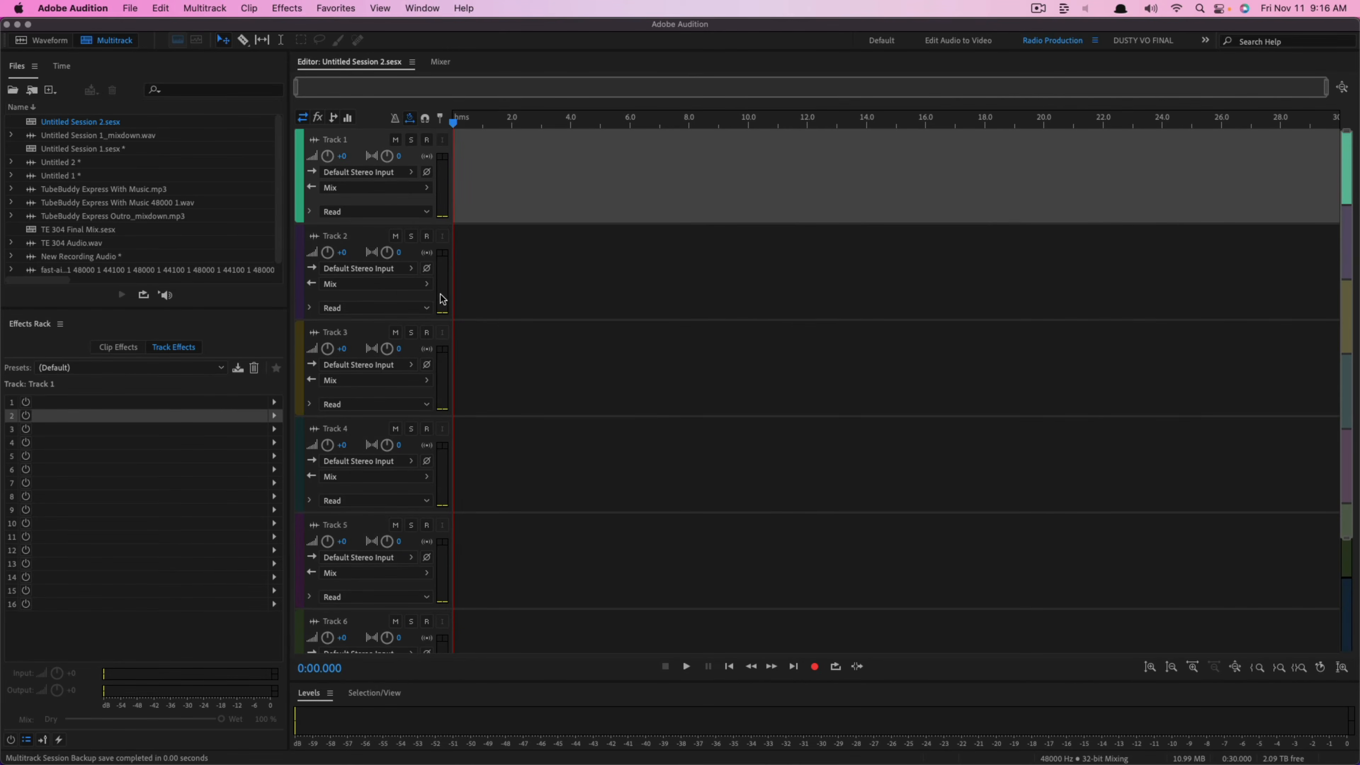
scroll(429, 303, up, 1)
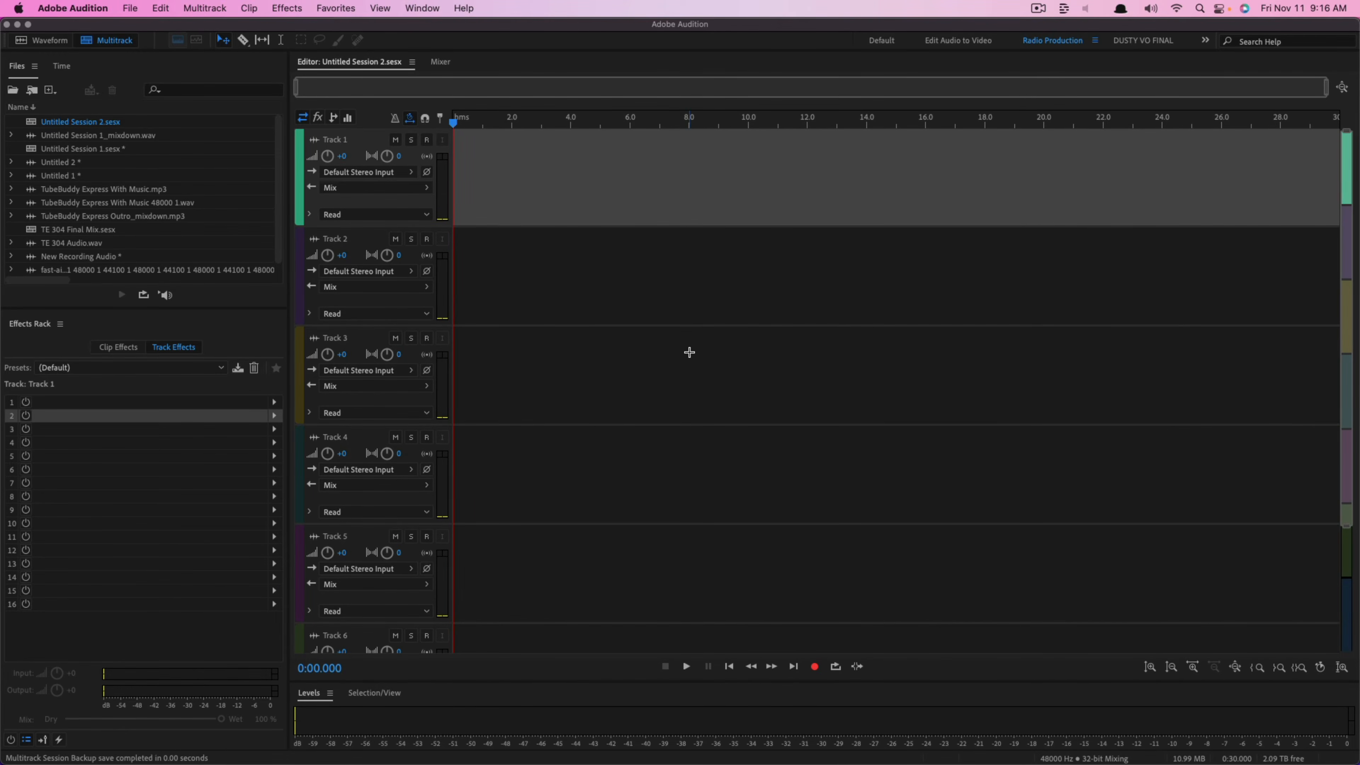
click(643, 191)
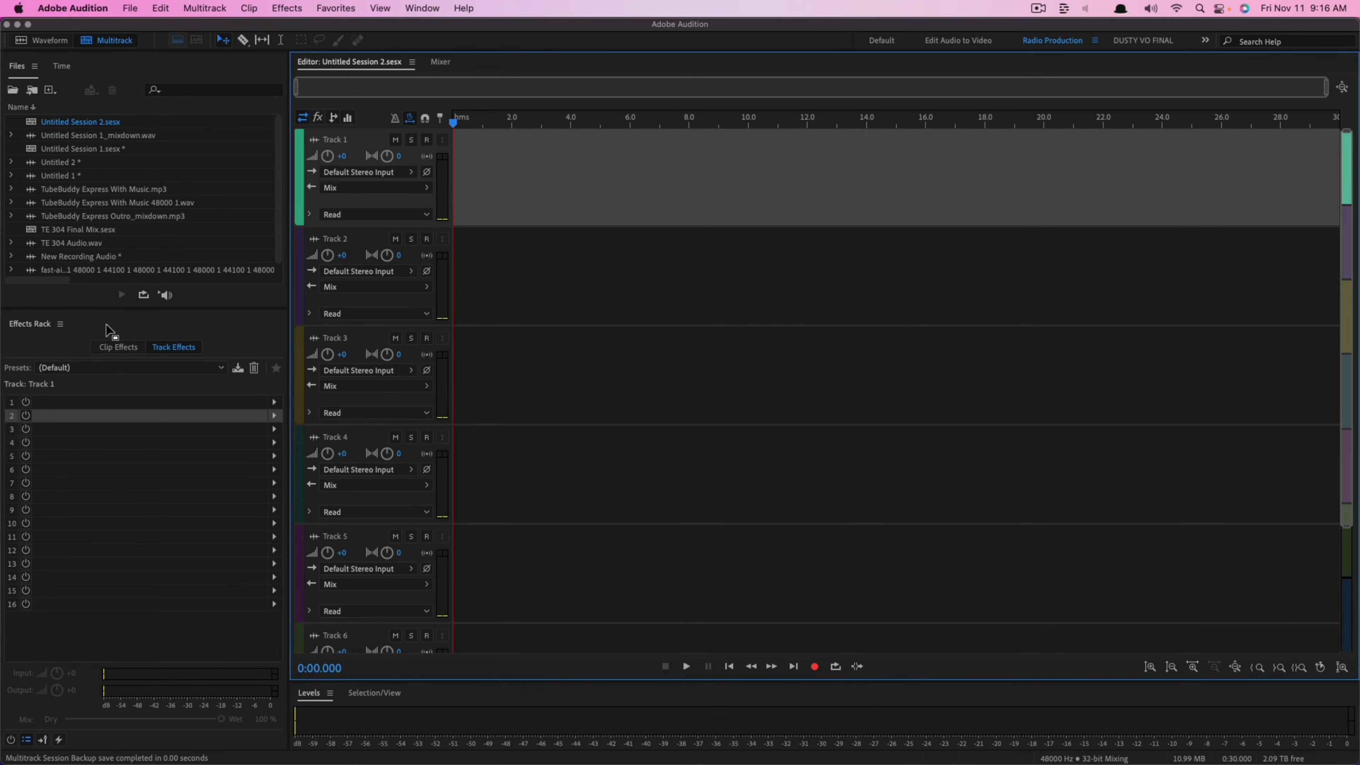
Step: Enlarge the file list and place 4061.wav on Tracks 1 and 3 and New Recording Audio on Track 2 at about 6 s
drag(107, 310, 104, 372)
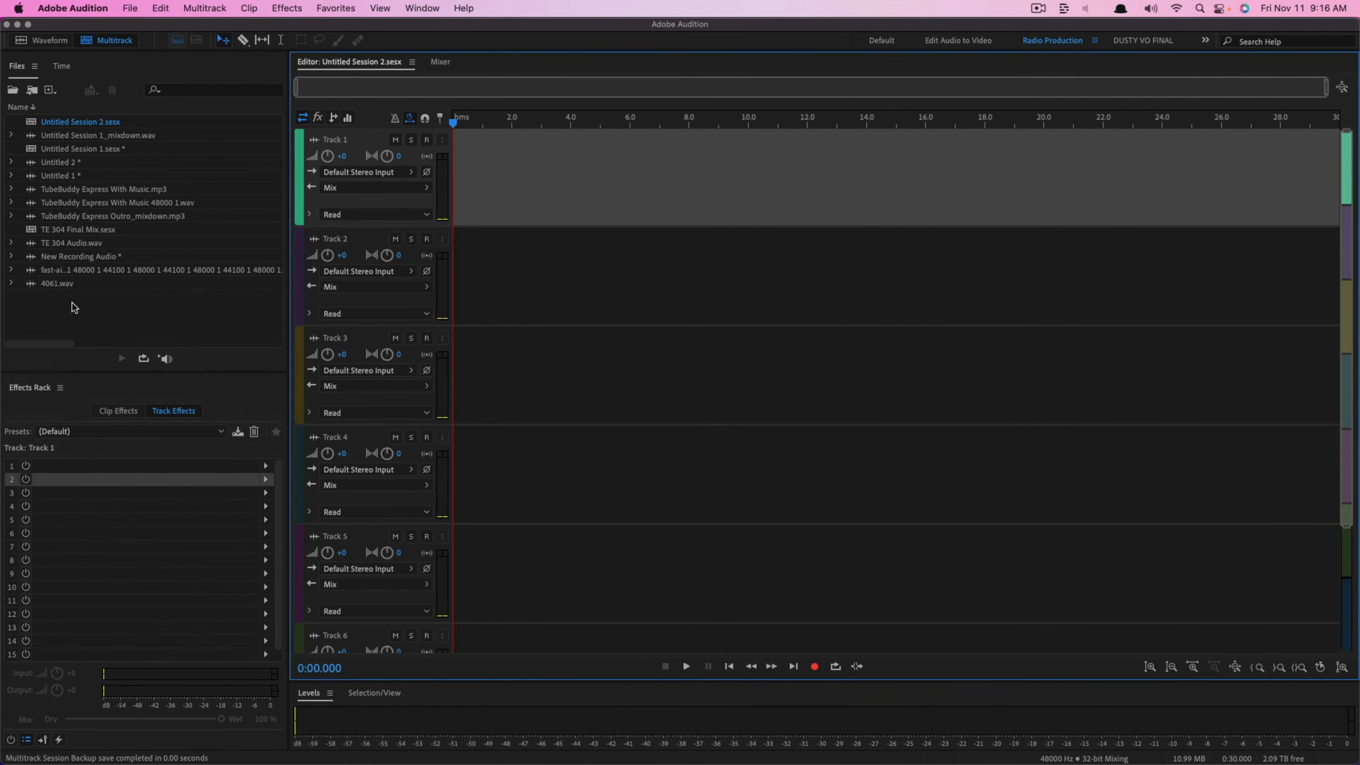
drag(67, 288, 416, 183)
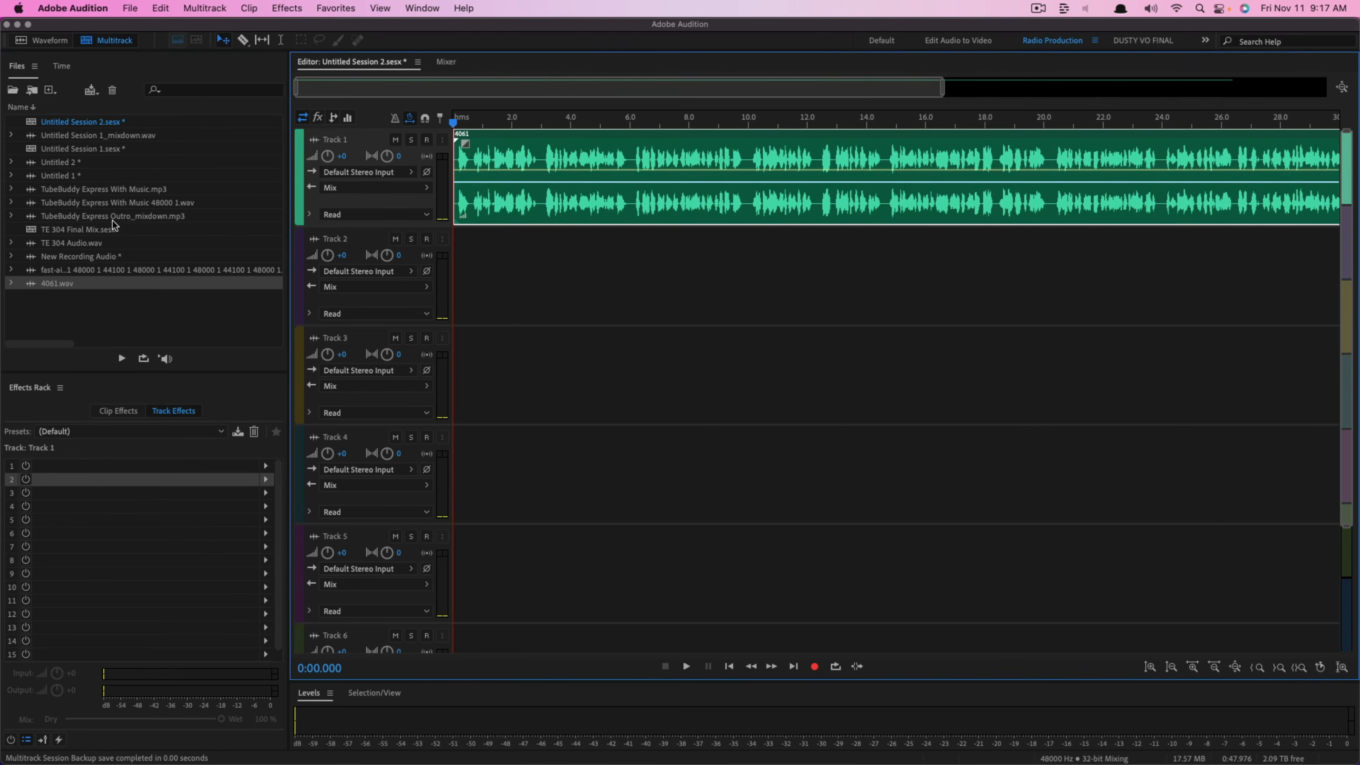
drag(89, 258, 632, 278)
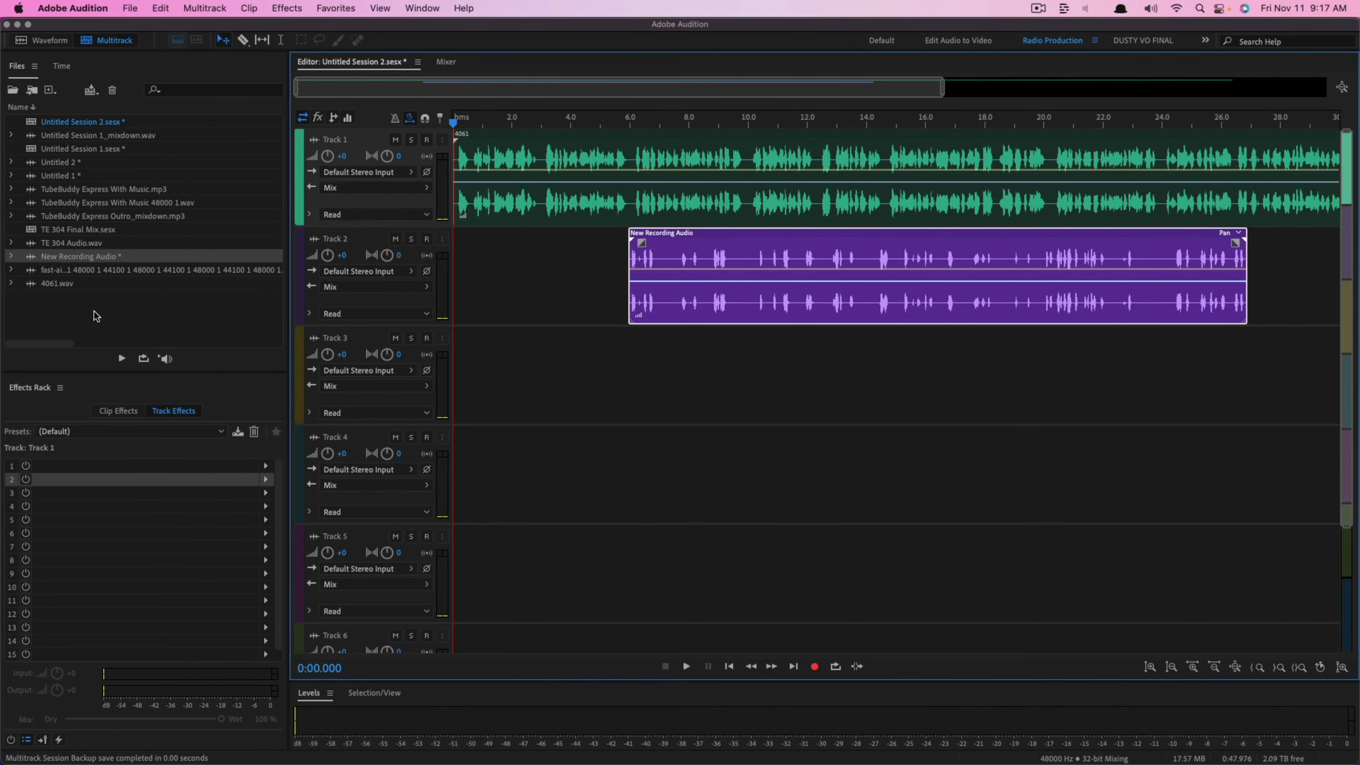
drag(61, 283, 594, 390)
Step: Delete all clips from Tracks 1 to 3 and place TE 304 Audio.wav at the start of Track 1
drag(604, 480, 720, 309)
key(Delete)
key(Delete)
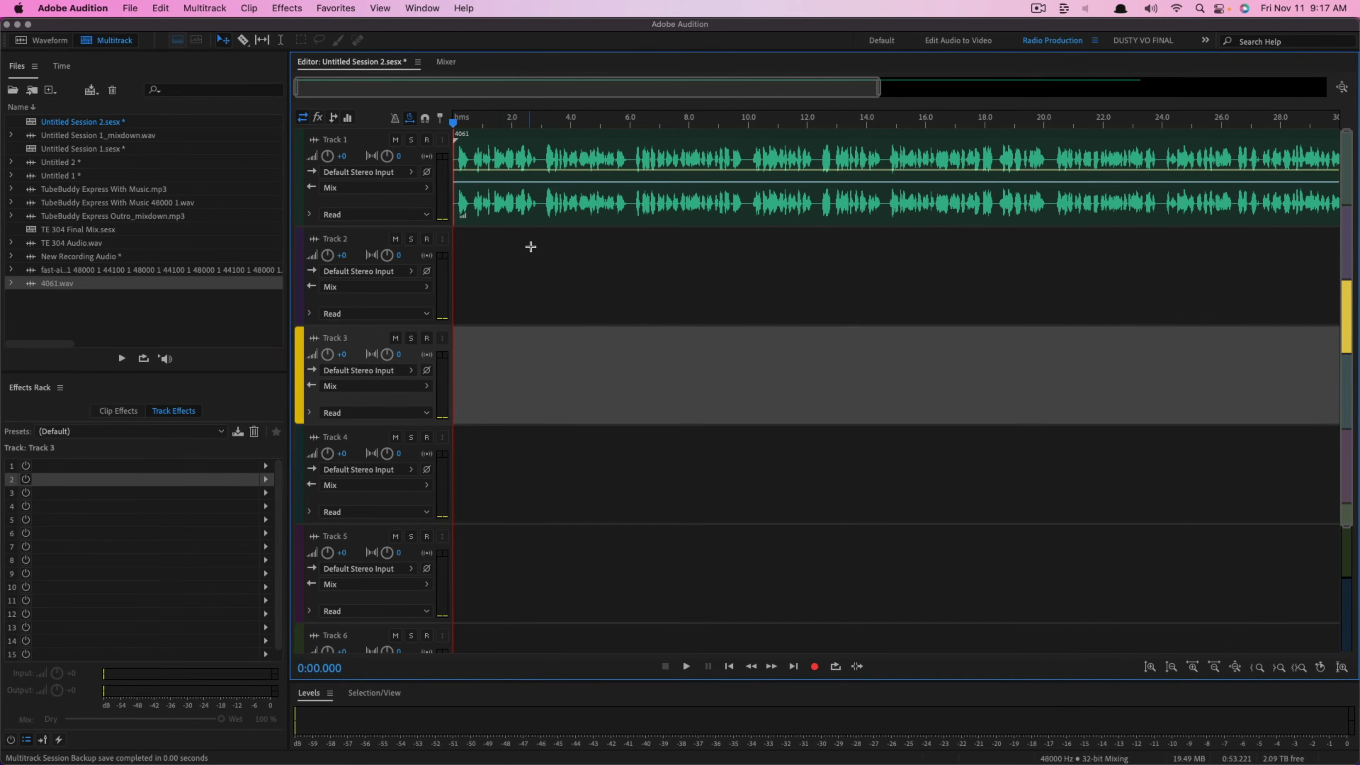
drag(531, 246, 557, 214)
key(Delete)
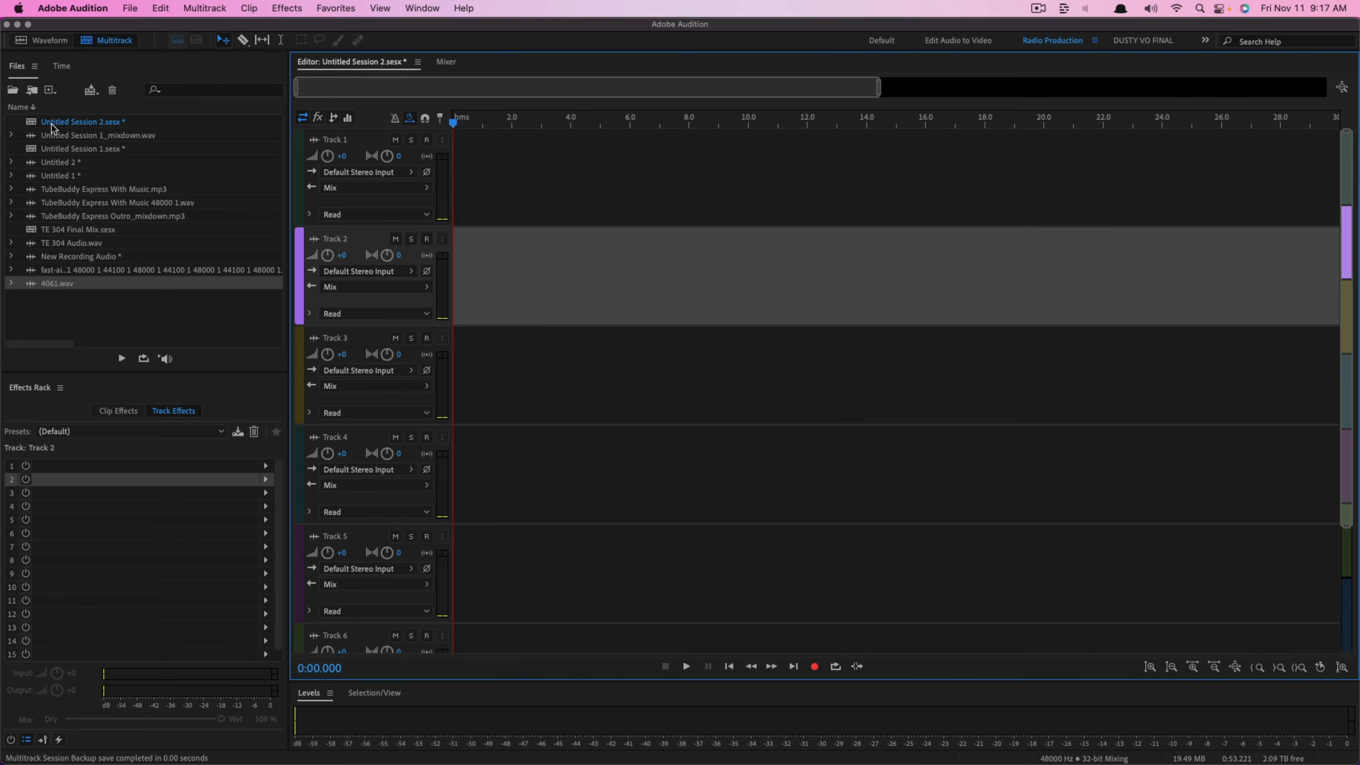
drag(66, 246, 446, 216)
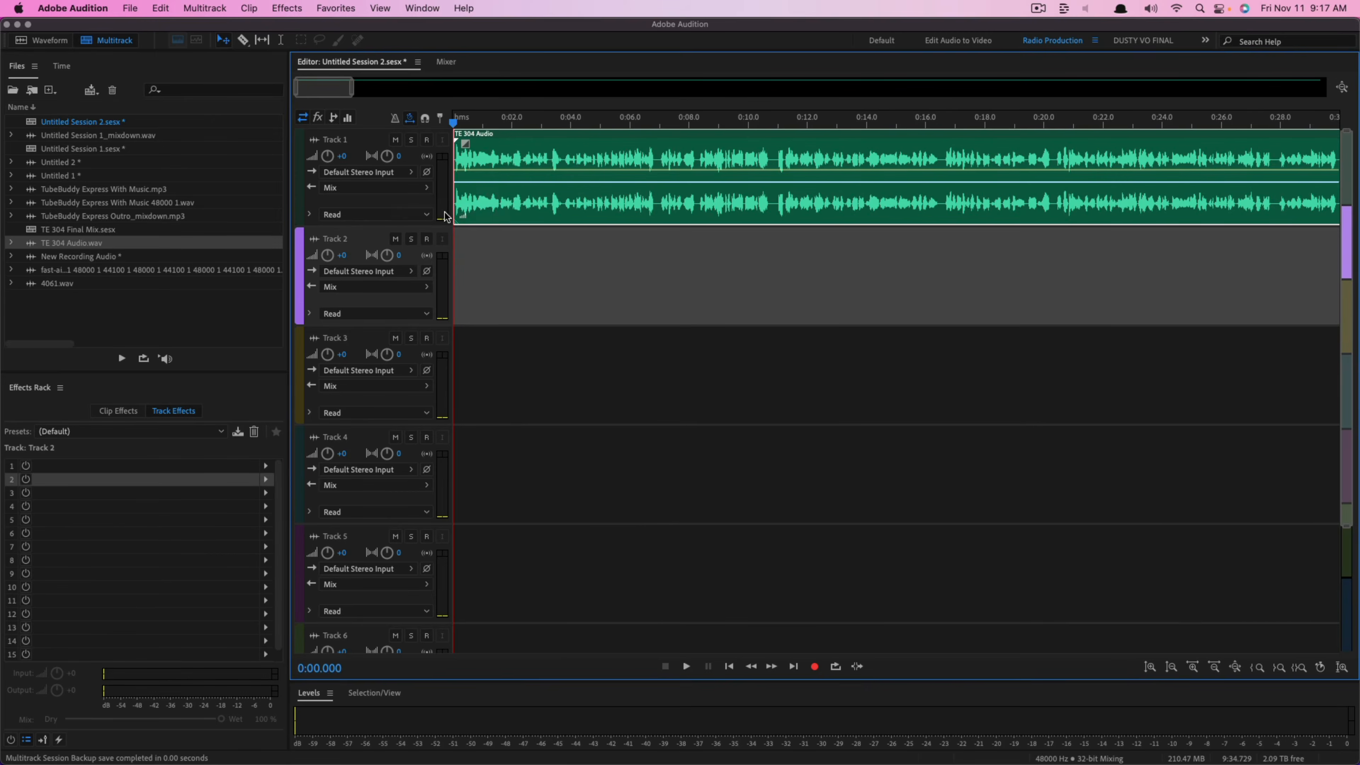
Step: Place 4061.wav on Track 3 at about 8 s and delete that clip again
drag(51, 284, 664, 412)
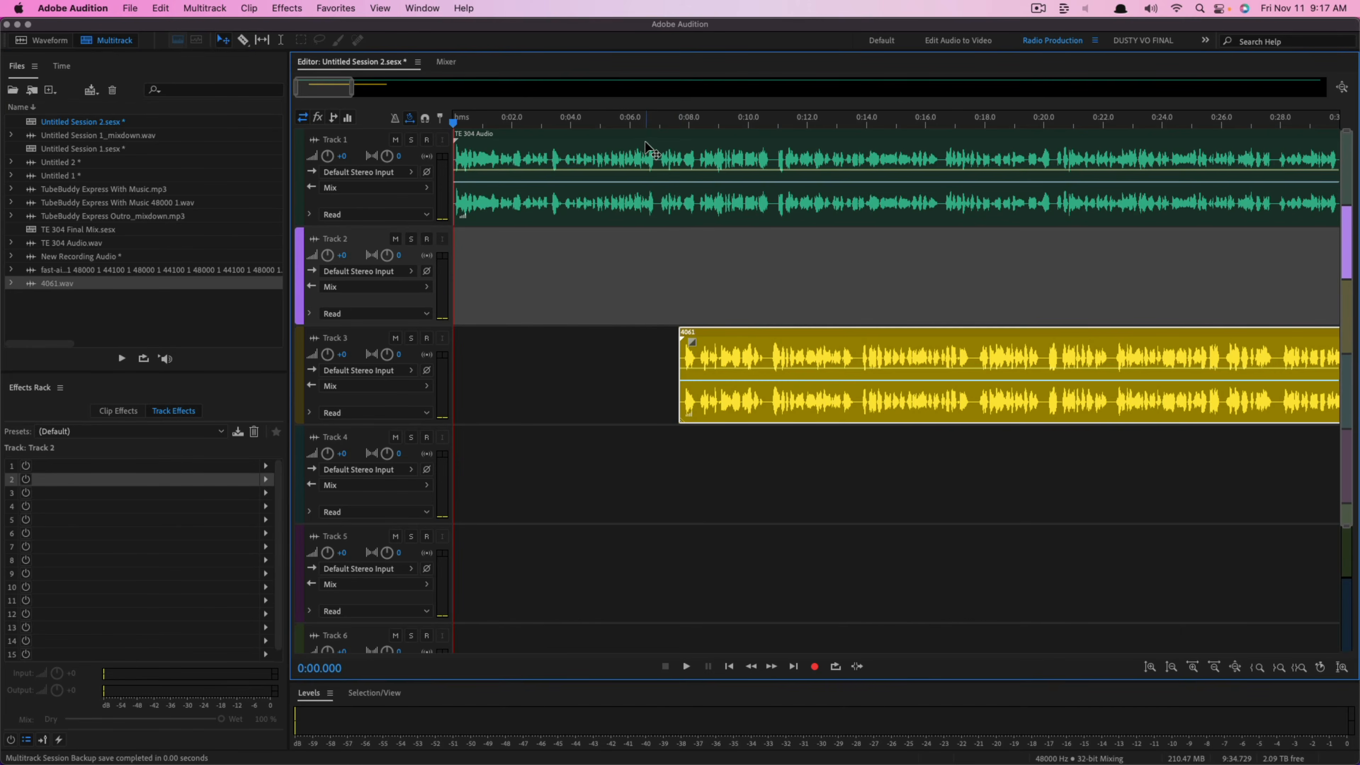
drag(621, 310, 911, 472)
key(Delete)
scroll(371, 377, up, 3)
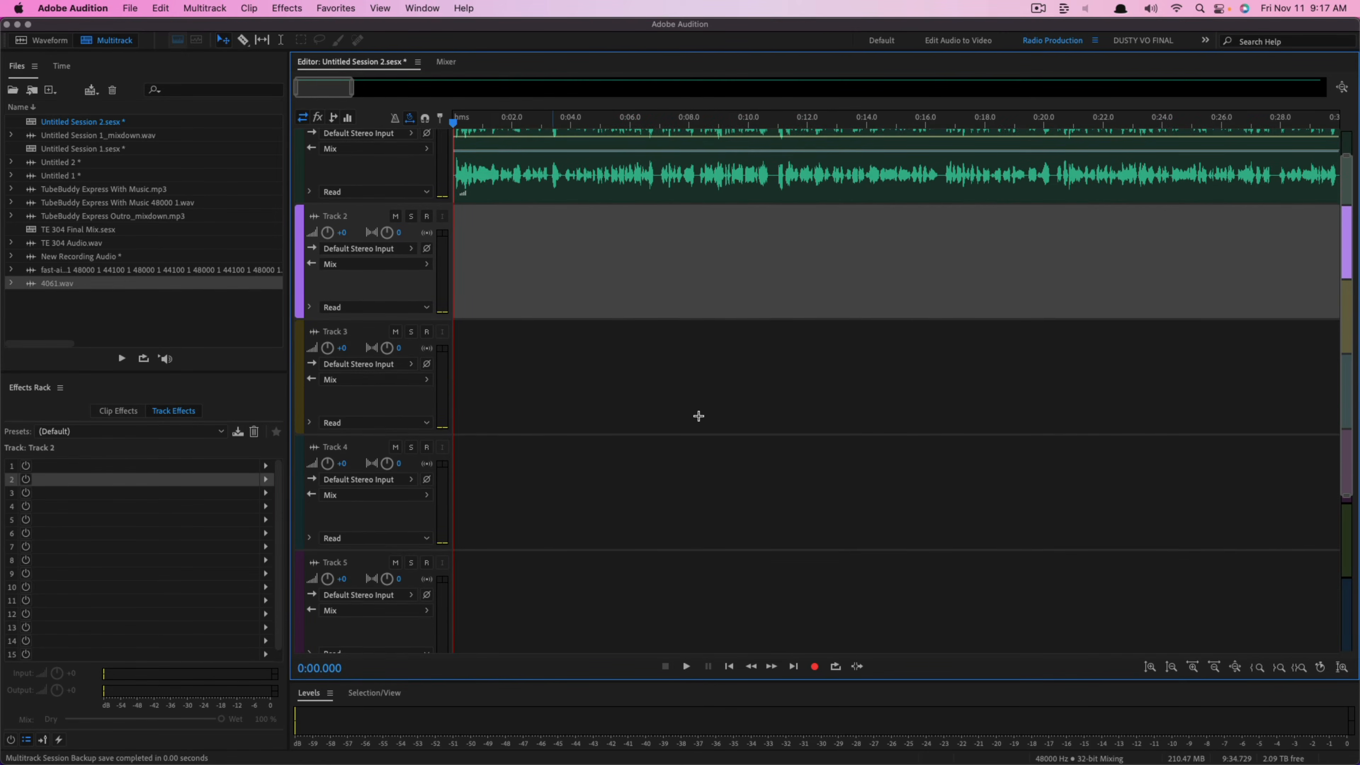
scroll(750, 426, up, 3)
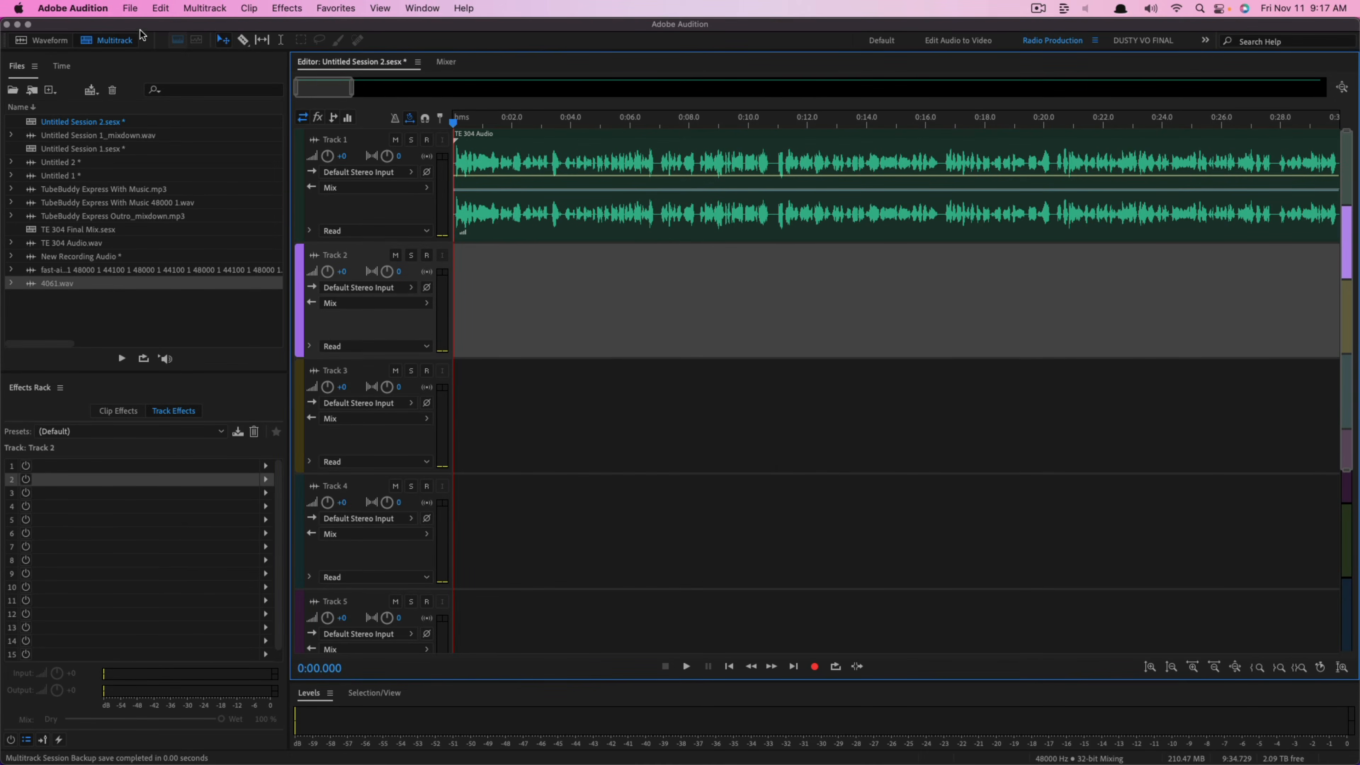
Step: Import the three MP3 files from the TubeBuddy Express folder
click(131, 8)
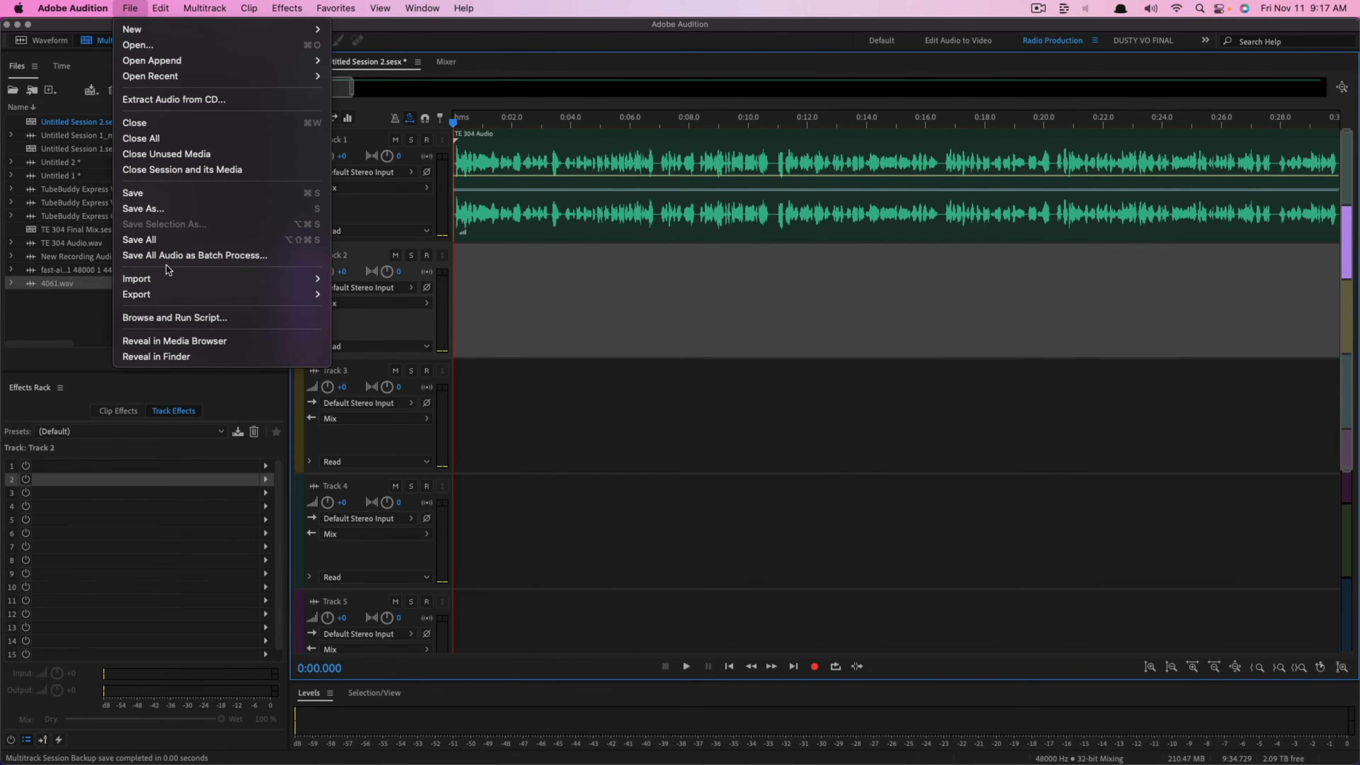
mouse_move(180, 275)
click(416, 280)
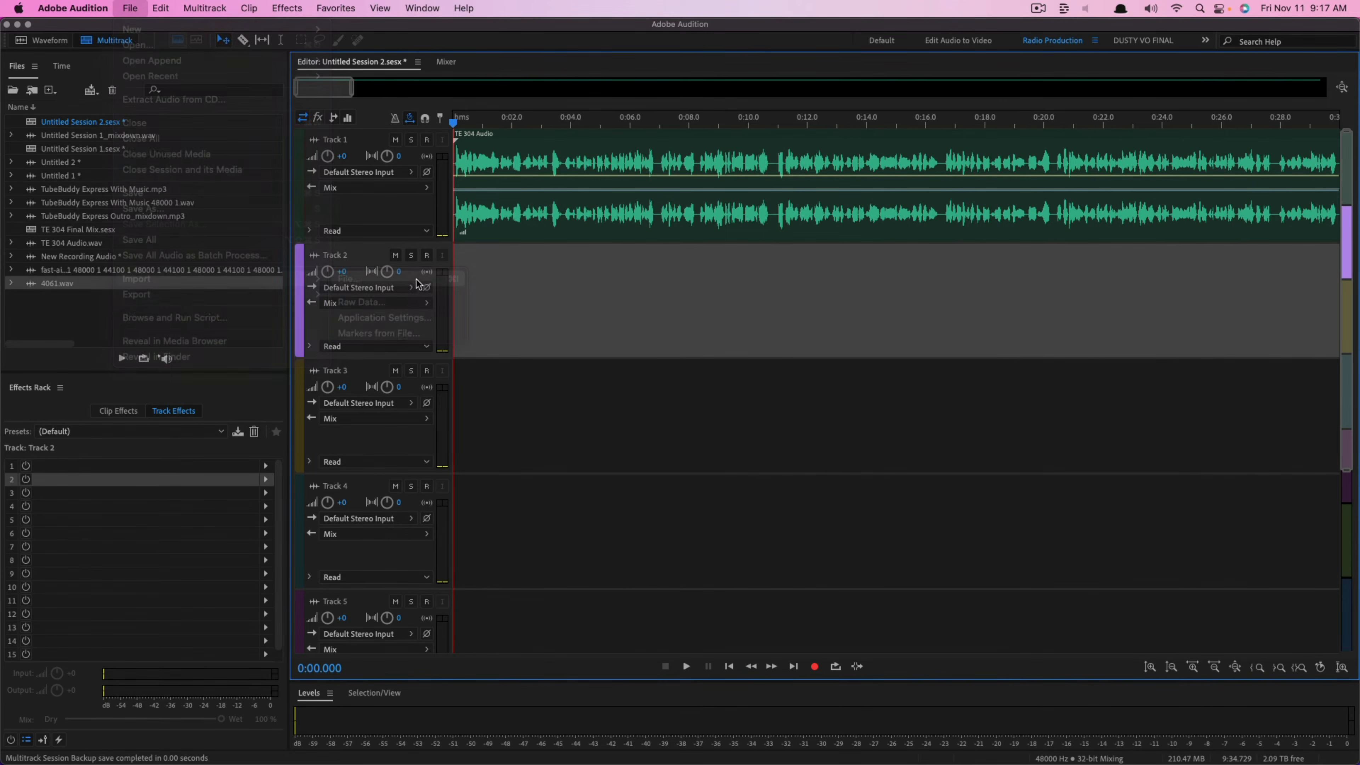
drag(607, 306, 853, 249)
click(720, 346)
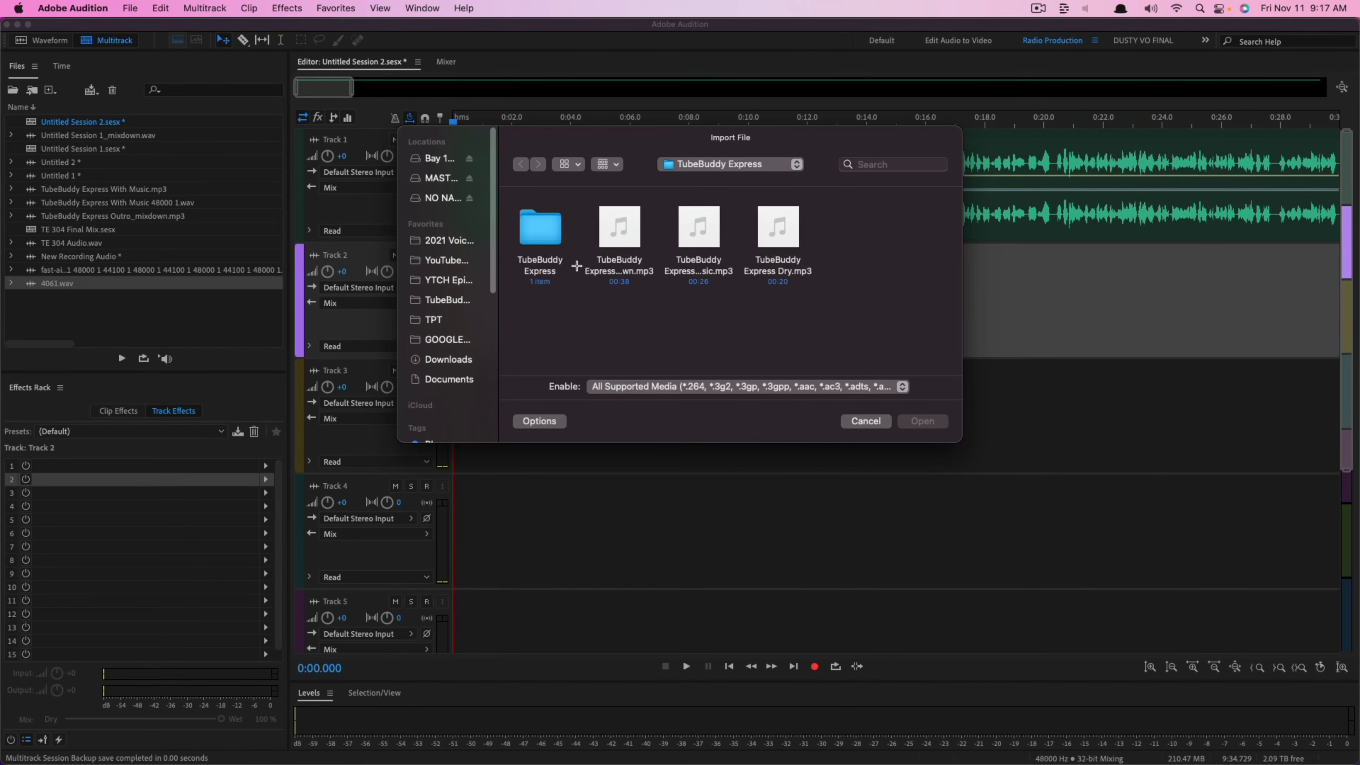
drag(602, 307, 829, 242)
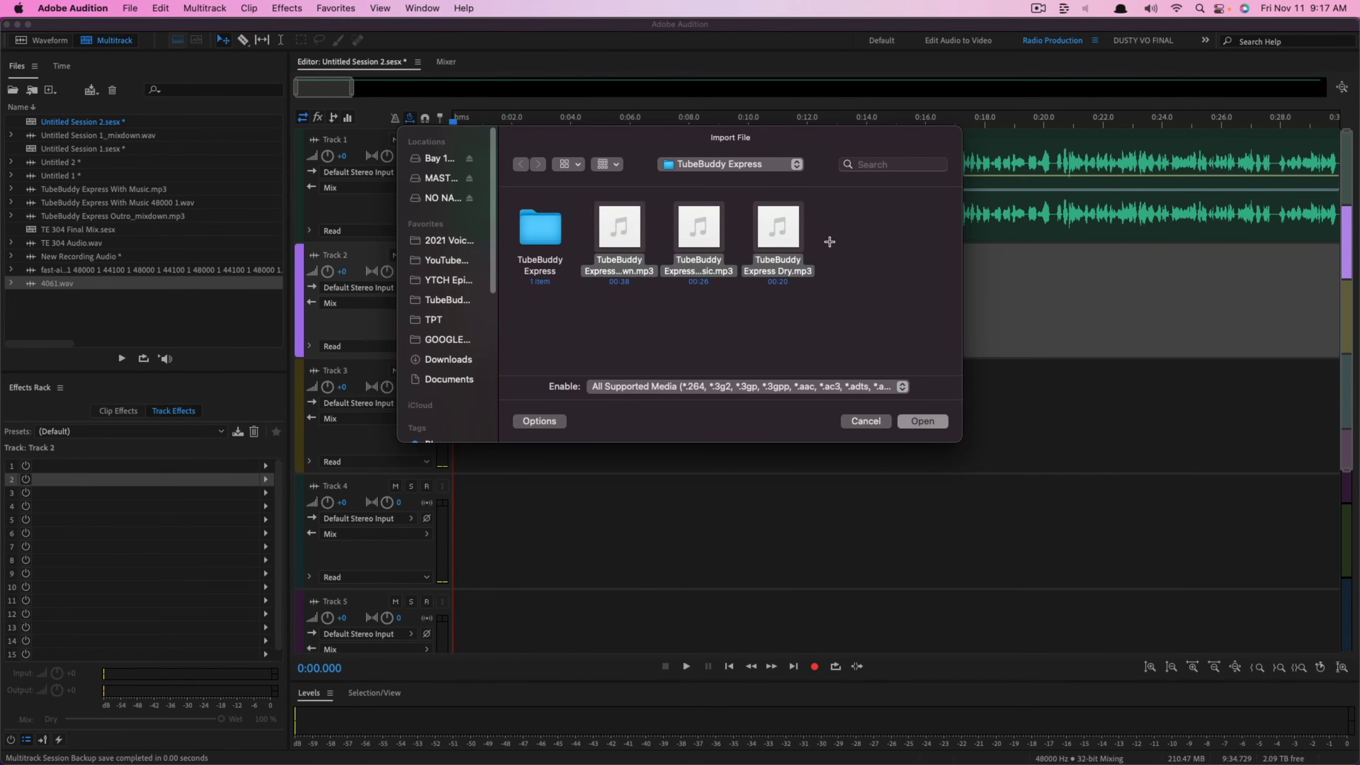
click(922, 421)
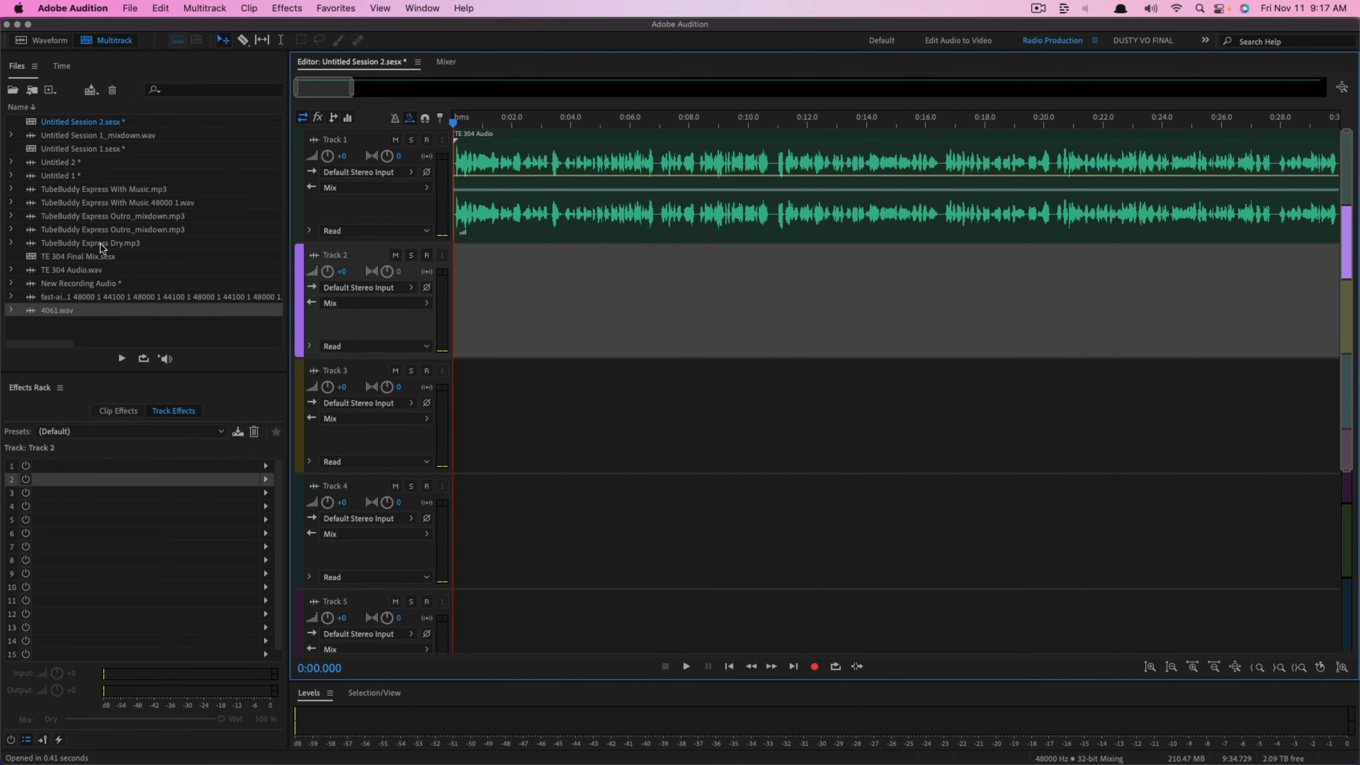
Step: Place TubeBuddy Express Dry.mp3 on Track 2 starting at about 7 s, and select Track 3
drag(100, 248, 675, 319)
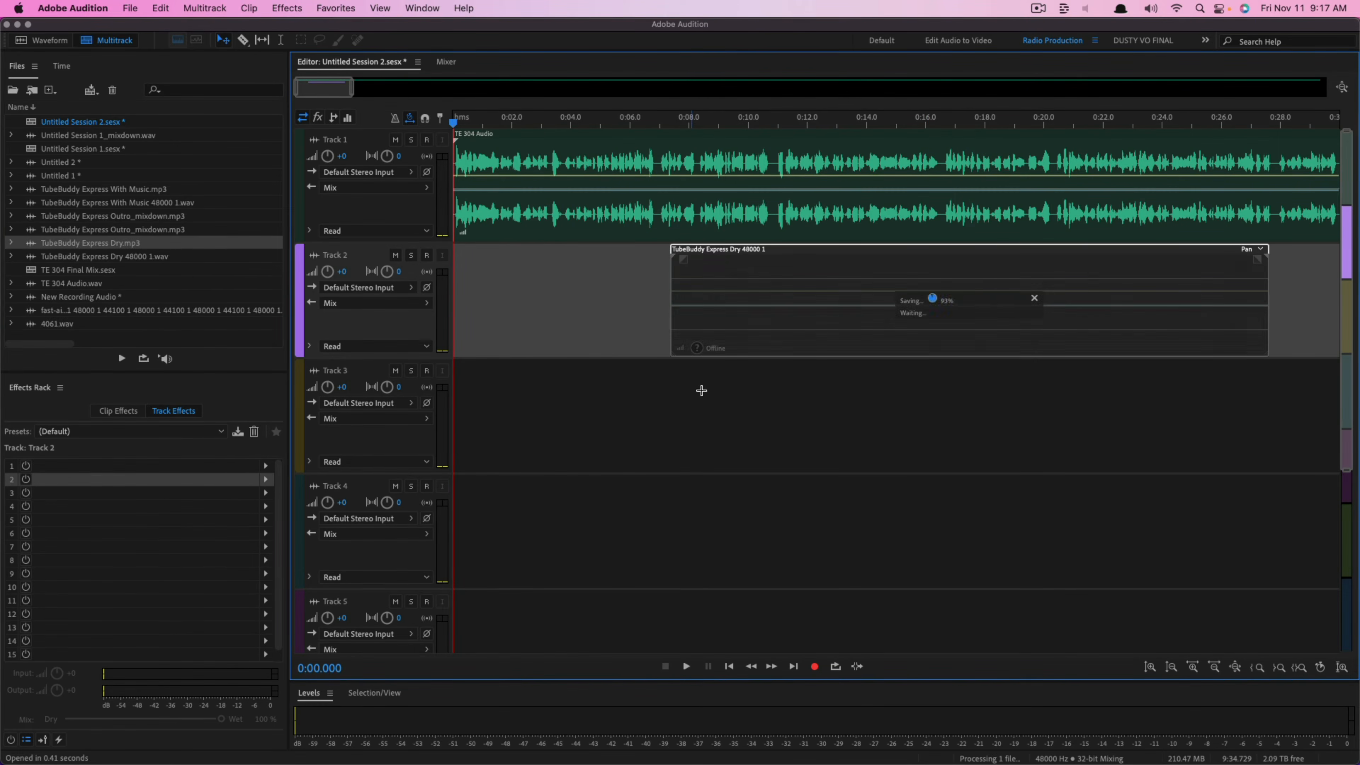
drag(749, 416, 747, 451)
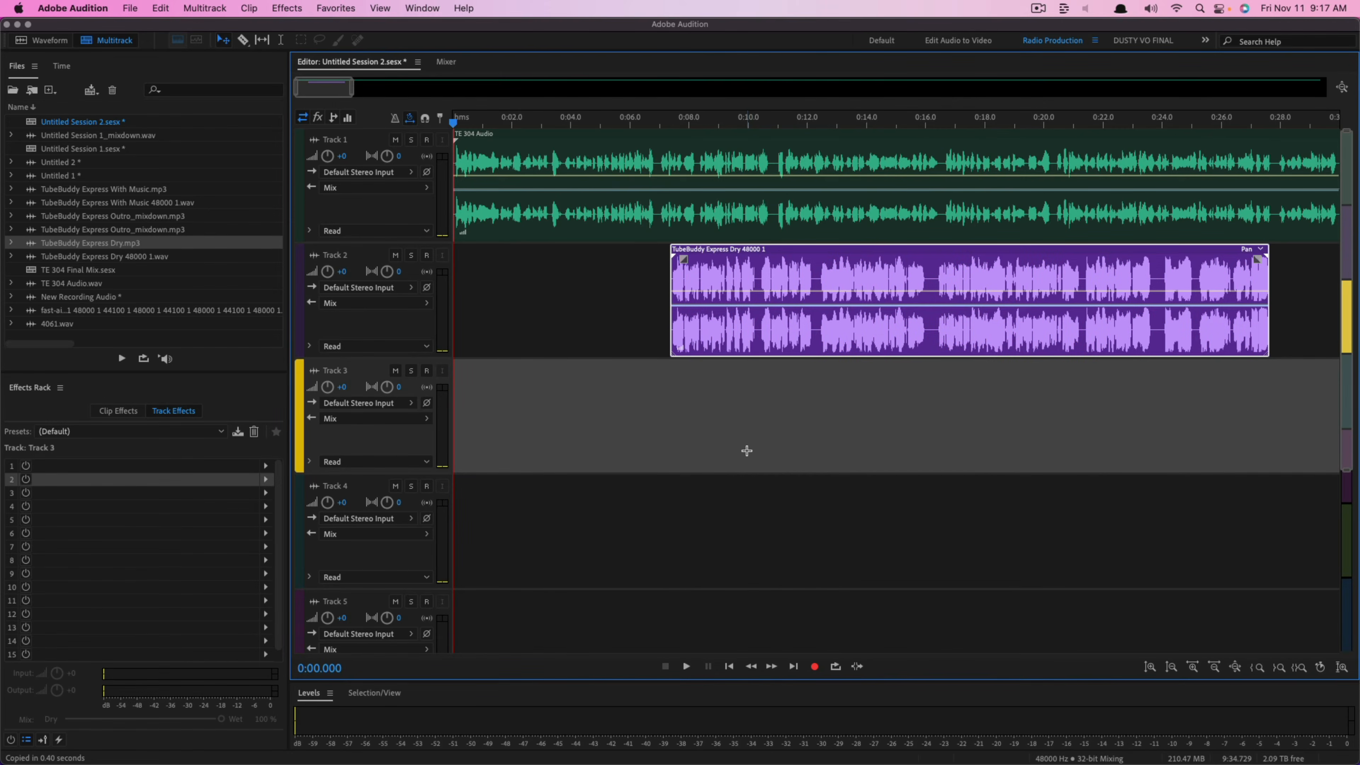
Step: Undo the placement of the TubeBuddy Express Dry clip on Track 2
key(super+z)
scroll(427, 356, up, 2)
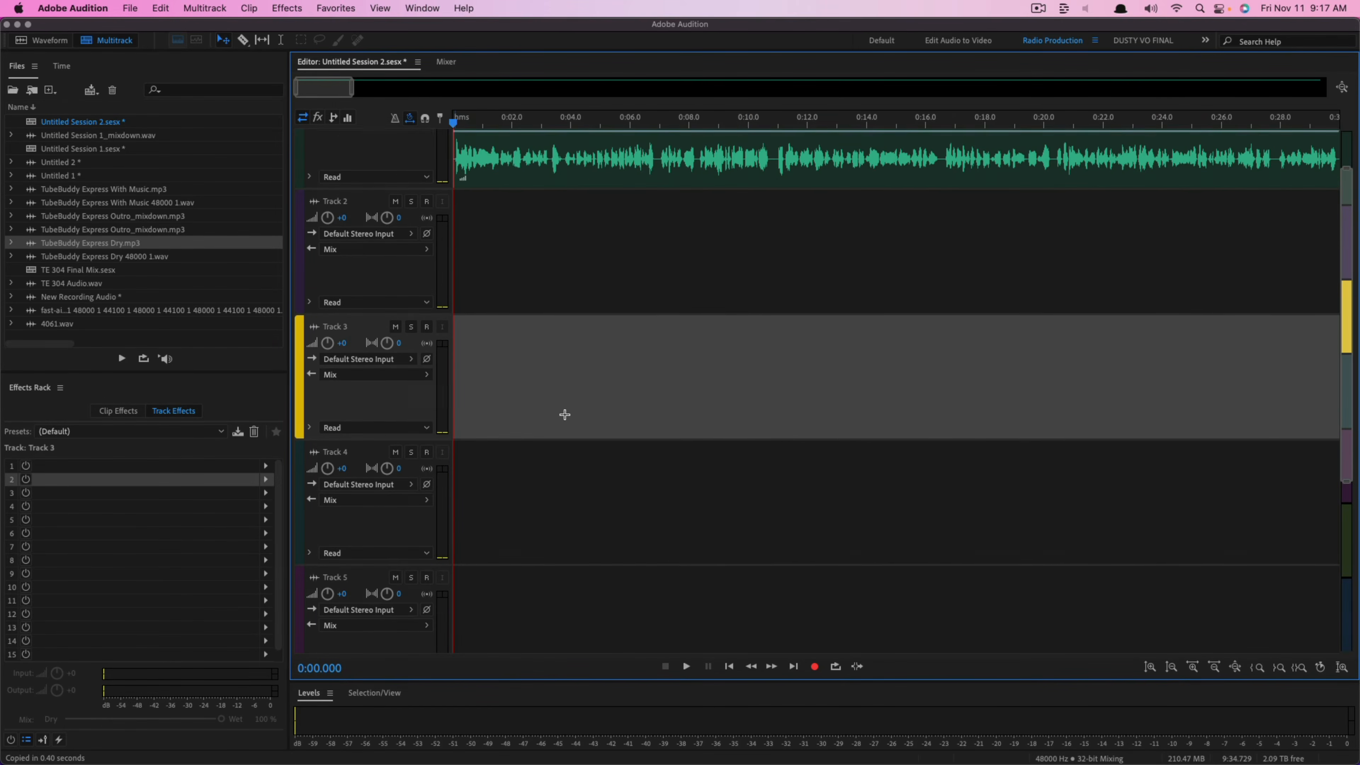
scroll(562, 413, up, 3)
drag(352, 87, 624, 88)
scroll(349, 279, up, 1)
scroll(784, 385, up, 3)
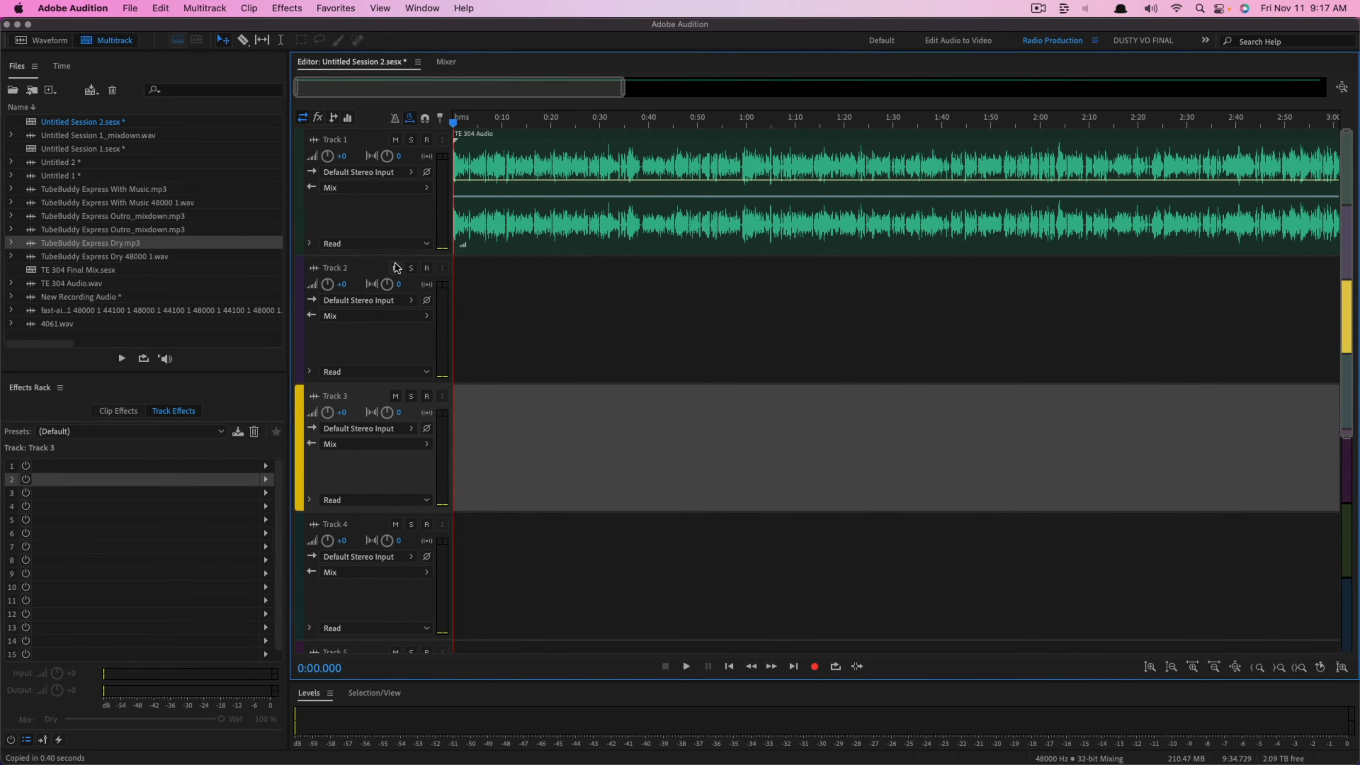
Step: Raise Track 1's volume briefly, and set it to -0.3
click(335, 142)
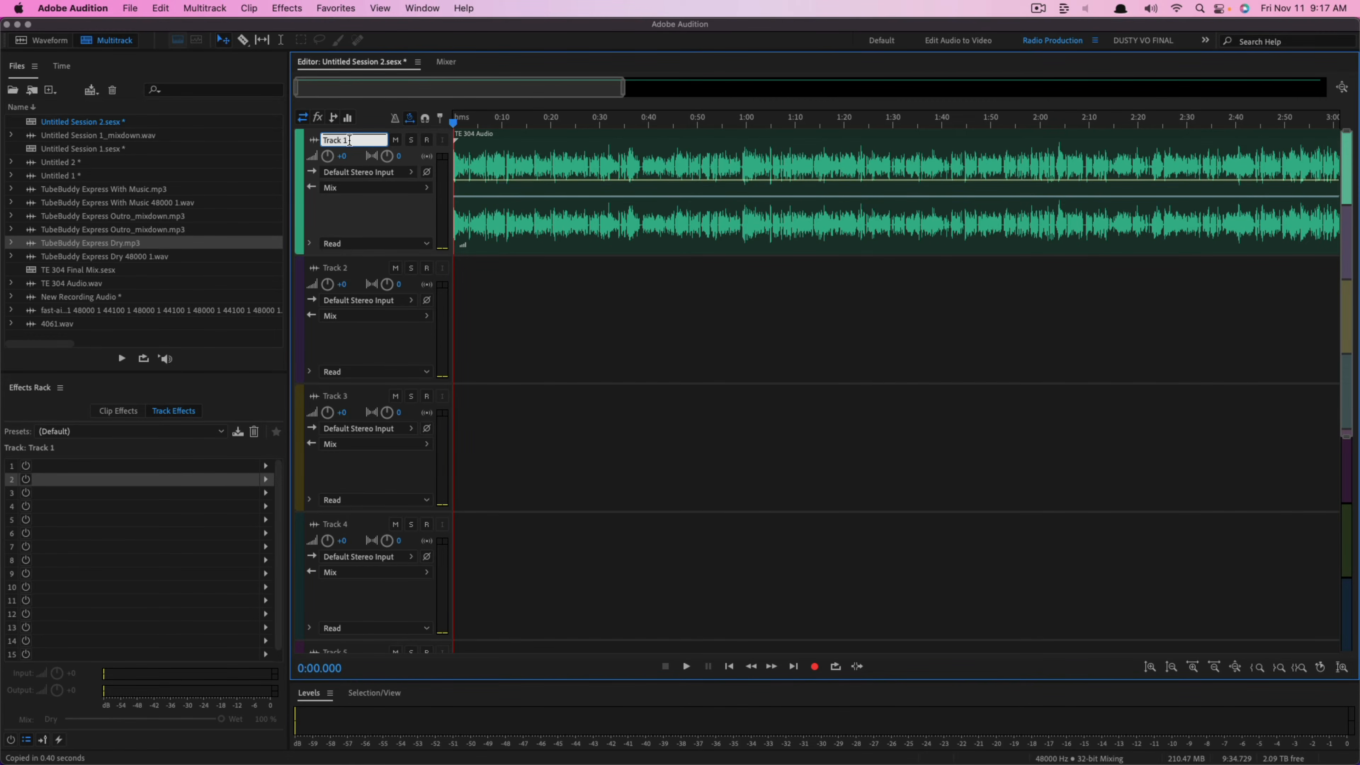
drag(326, 159, 342, 159)
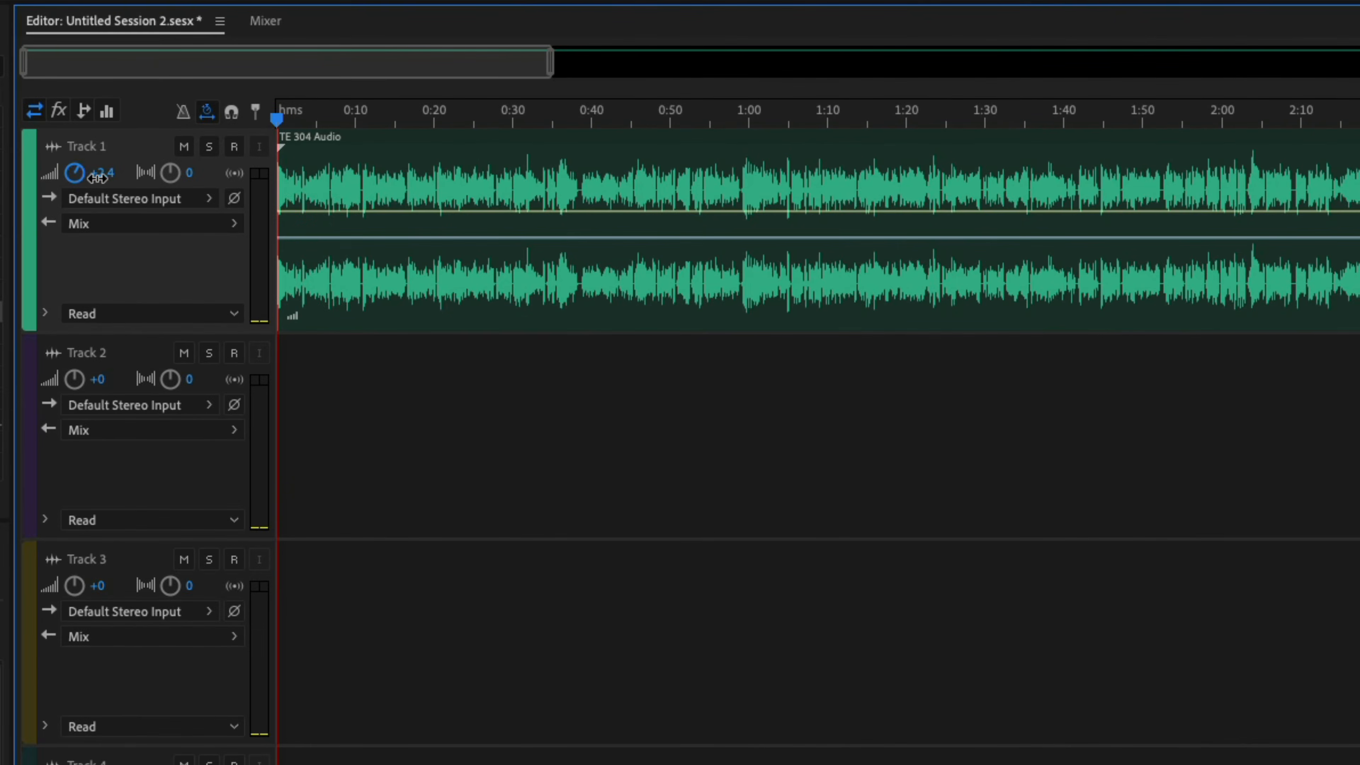
drag(96, 178, 59, 174)
click(356, 162)
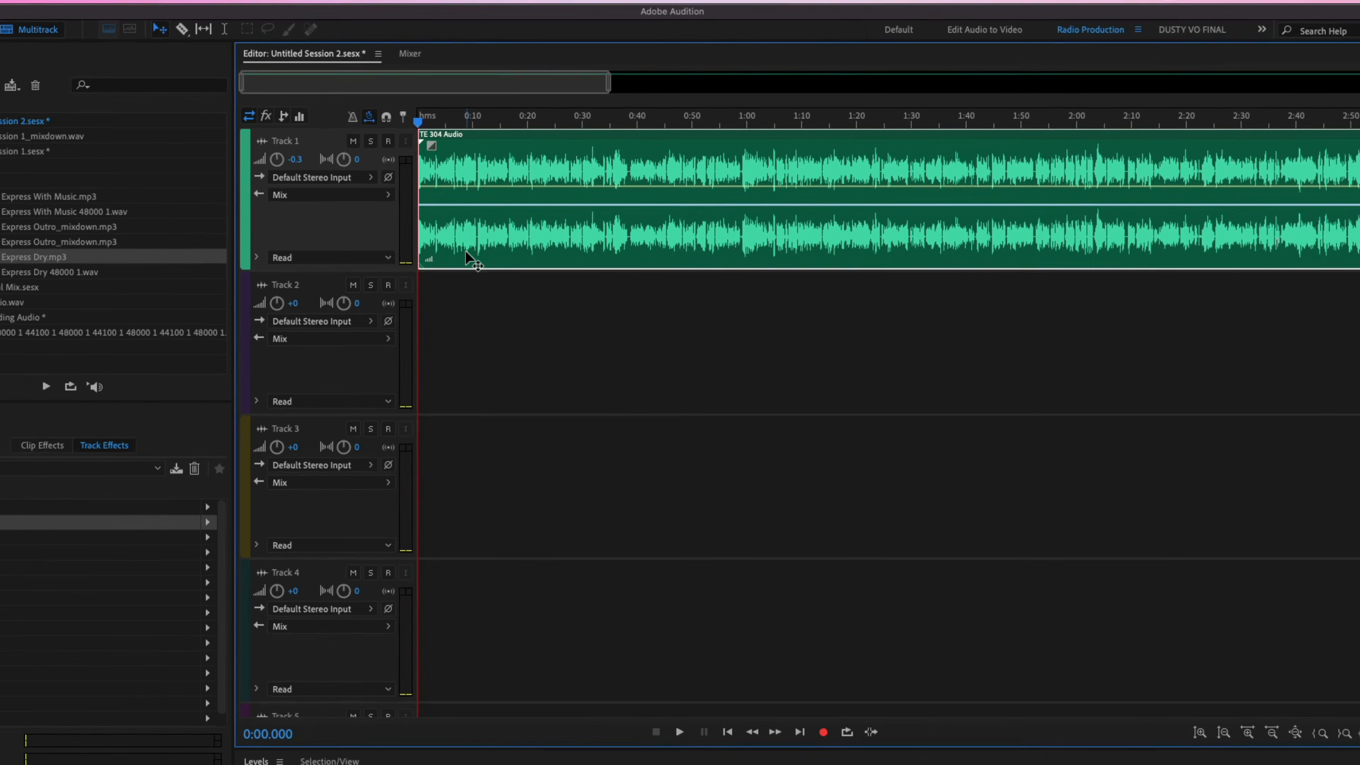
click(370, 336)
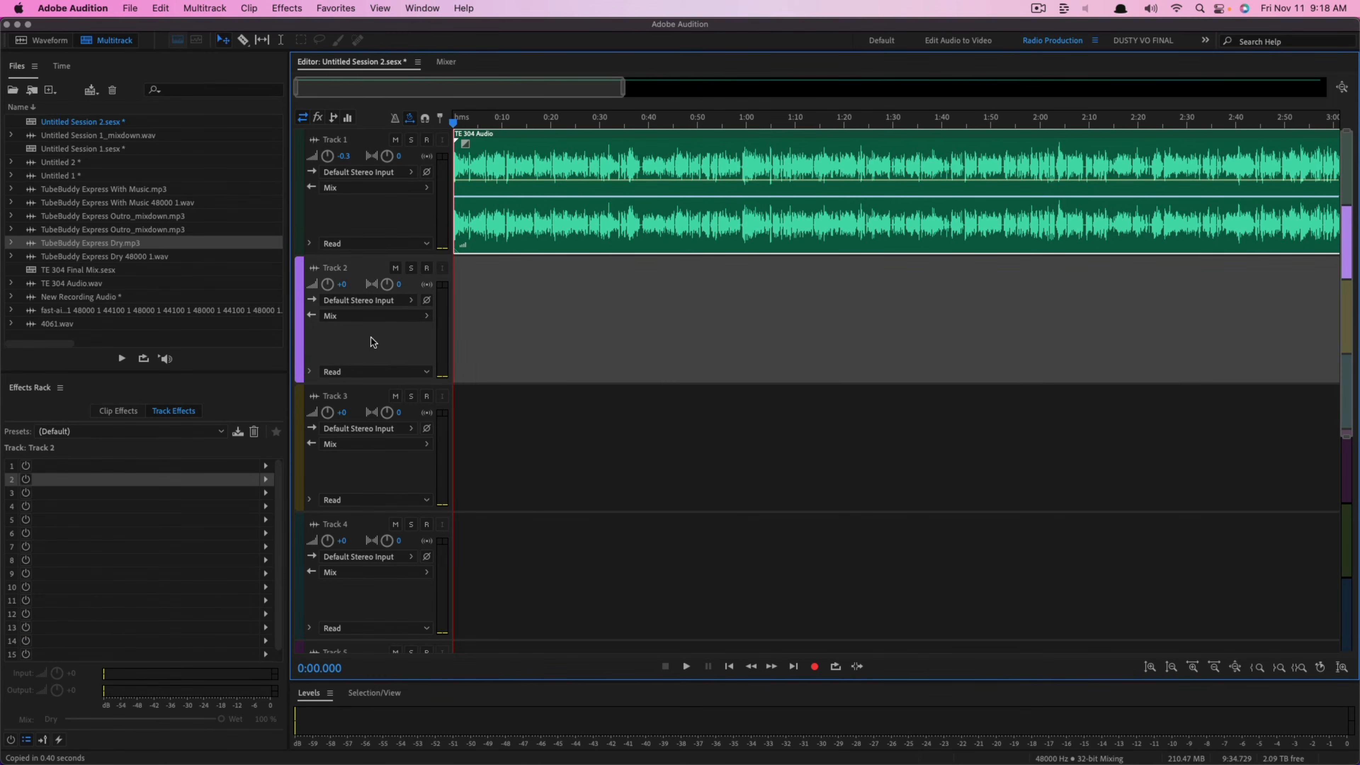
click(390, 228)
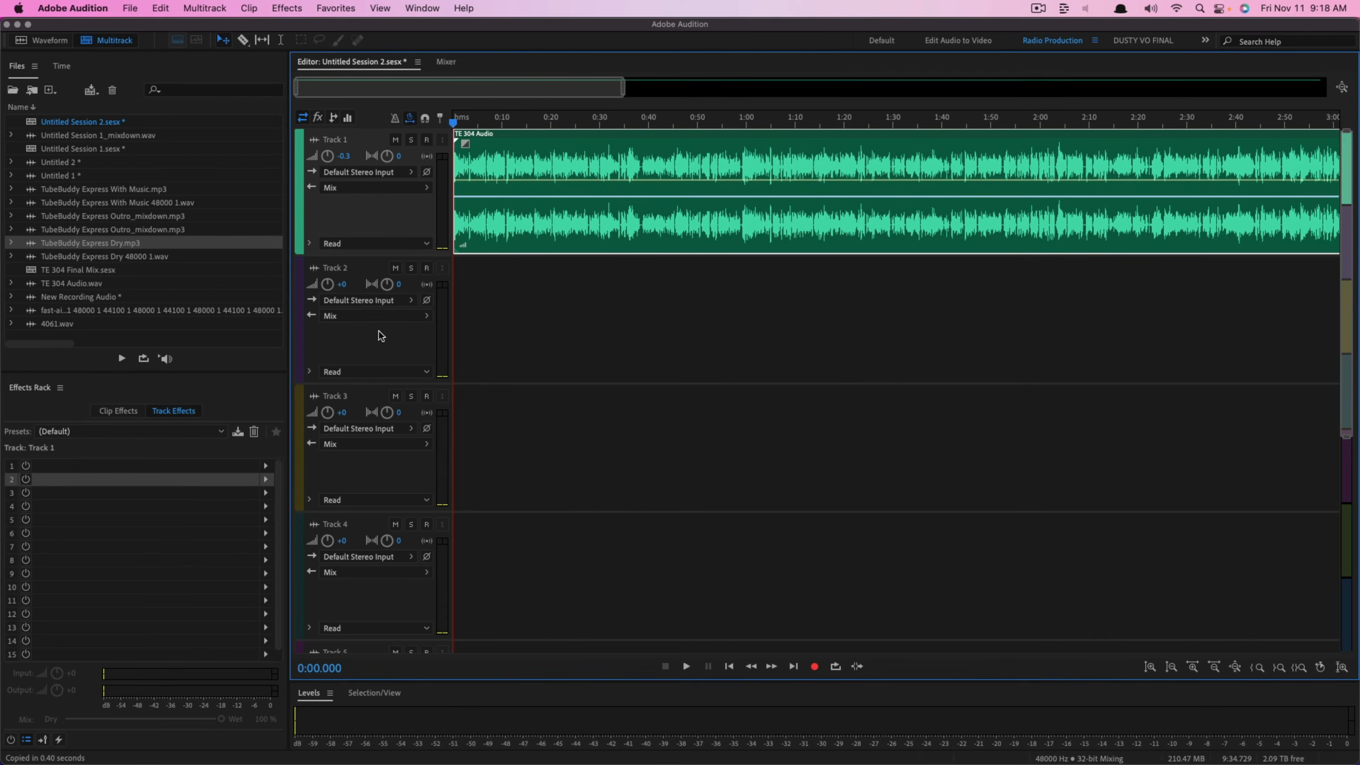
click(383, 343)
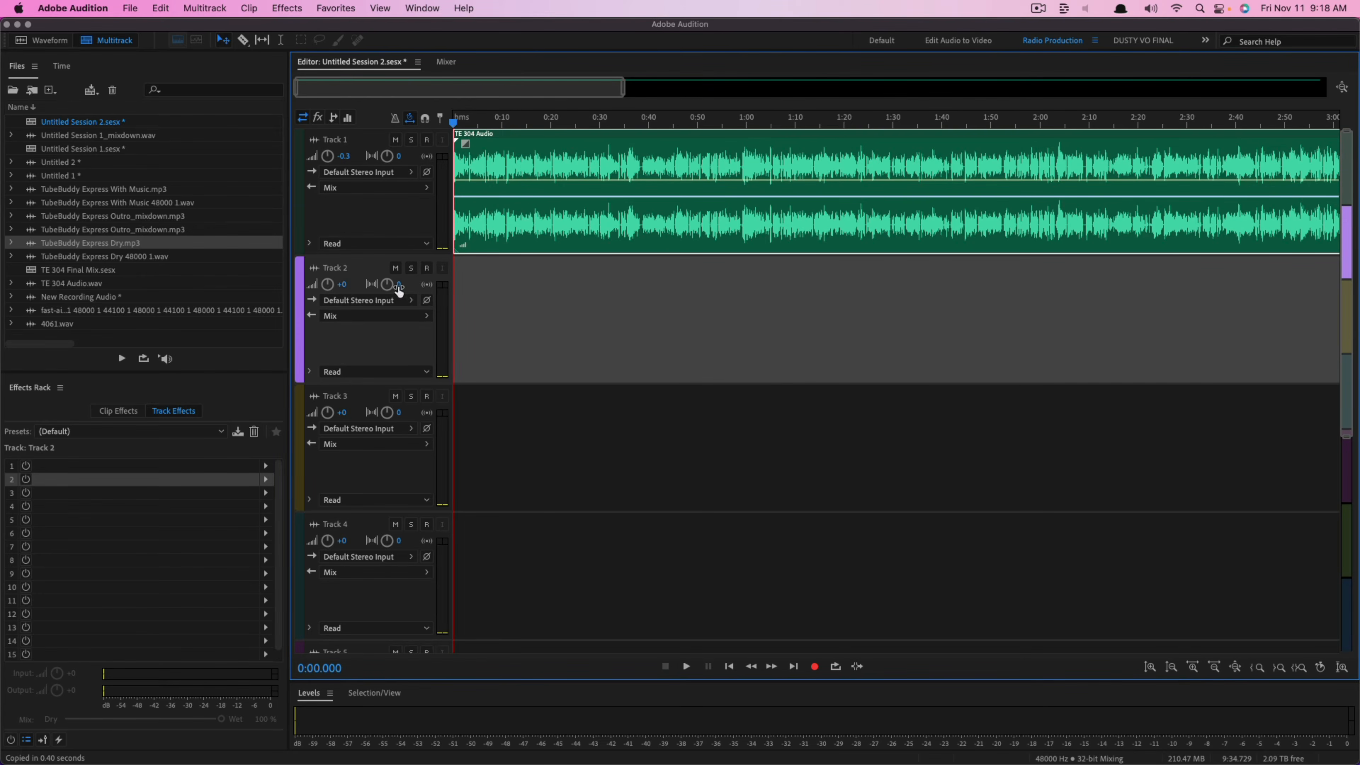
Step: Mute Track 1, play about 3 s of the session to check the mute, and unmute the track
click(396, 140)
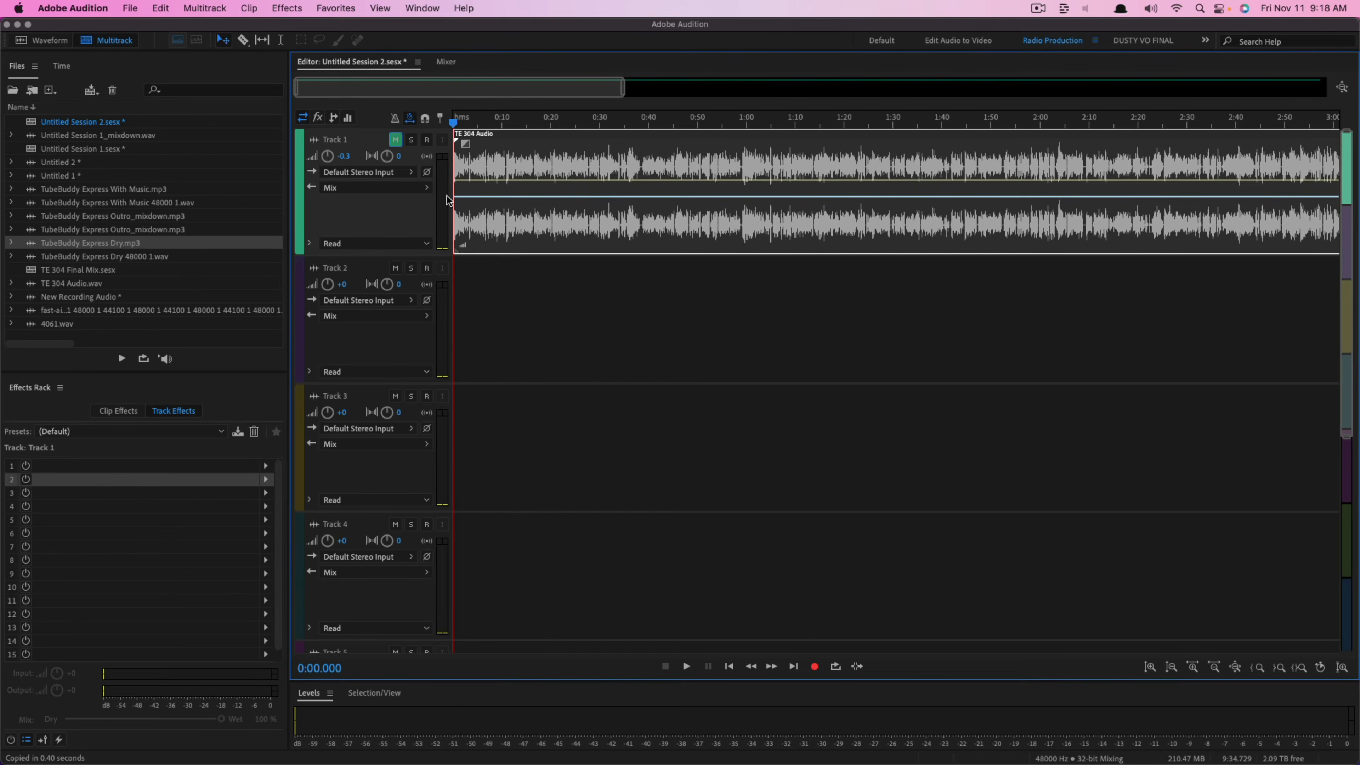
click(686, 666)
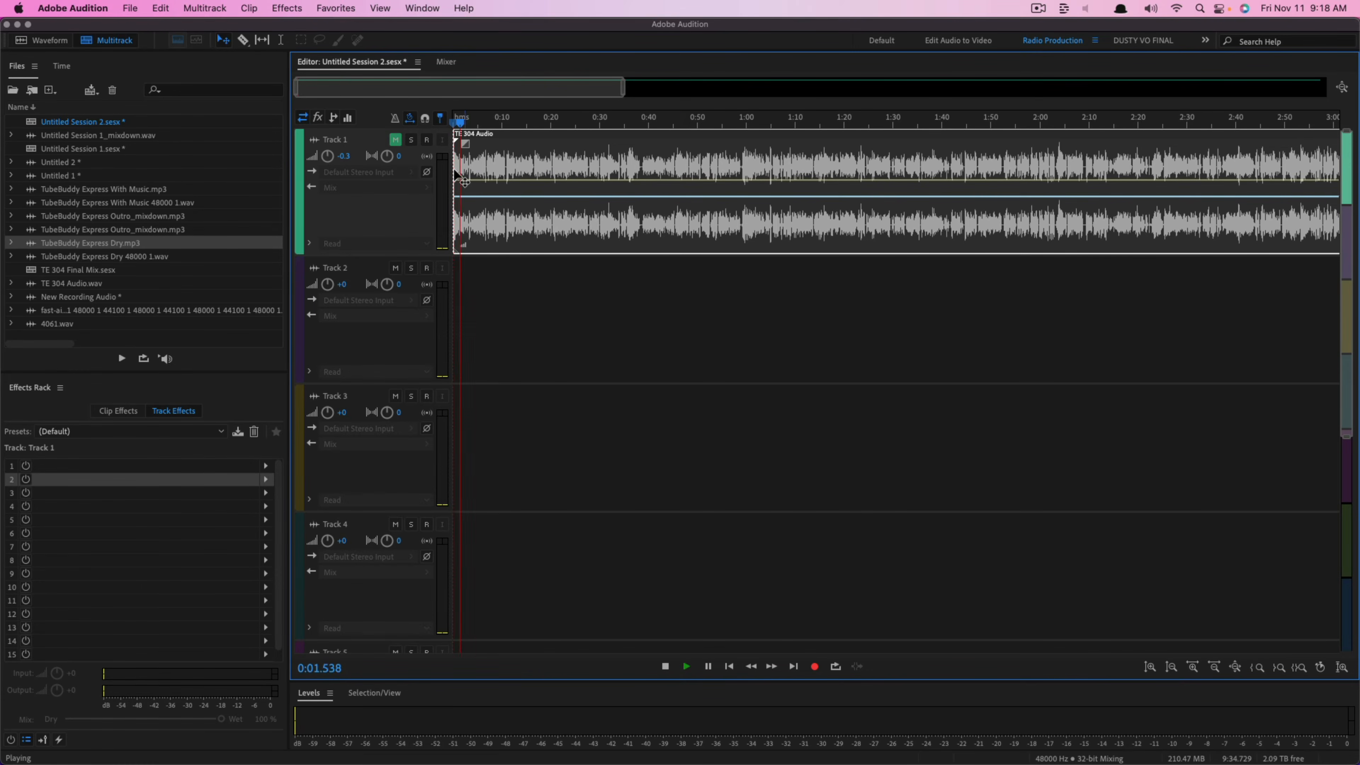
click(665, 666)
click(395, 139)
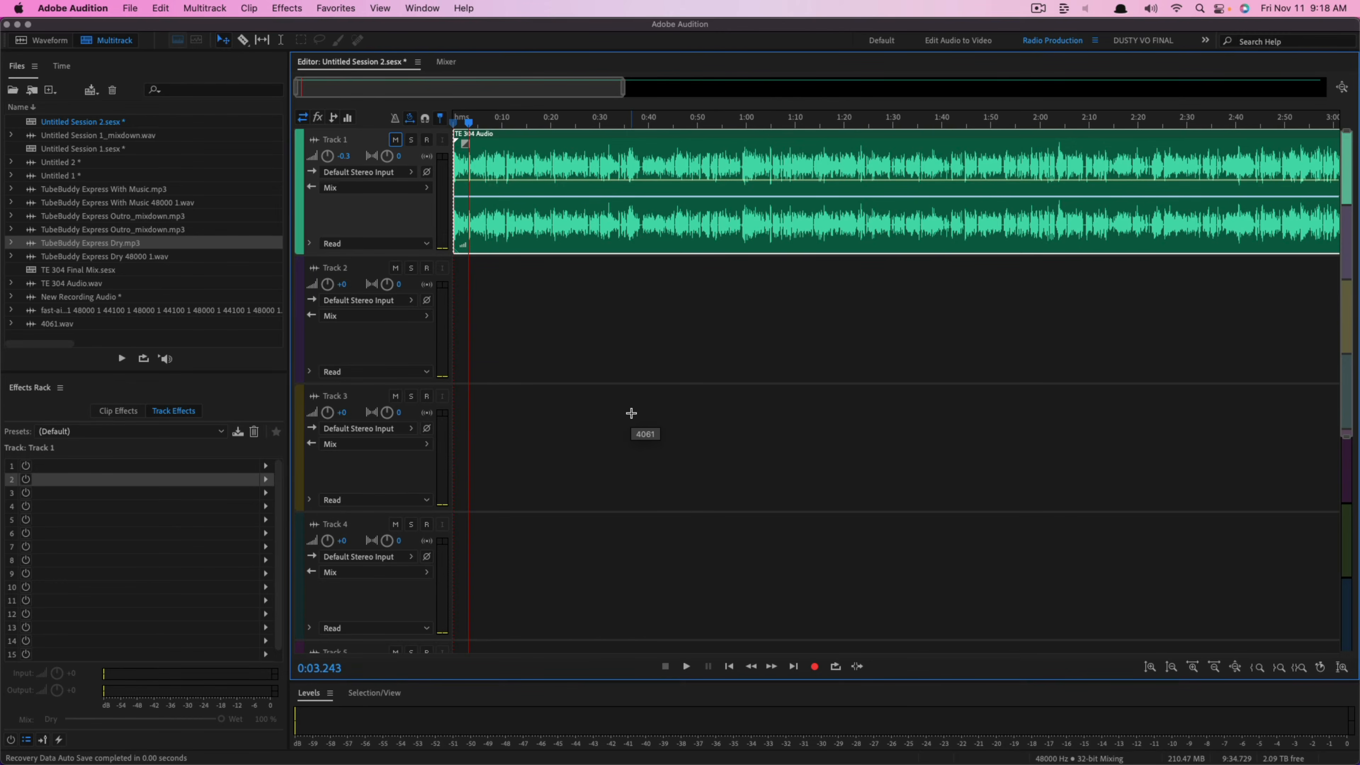
Step: Move the playhead to about 1:04 and trim the end of the TE 304 Audio clip on Track 1 back to about 5:03
drag(623, 88, 1341, 92)
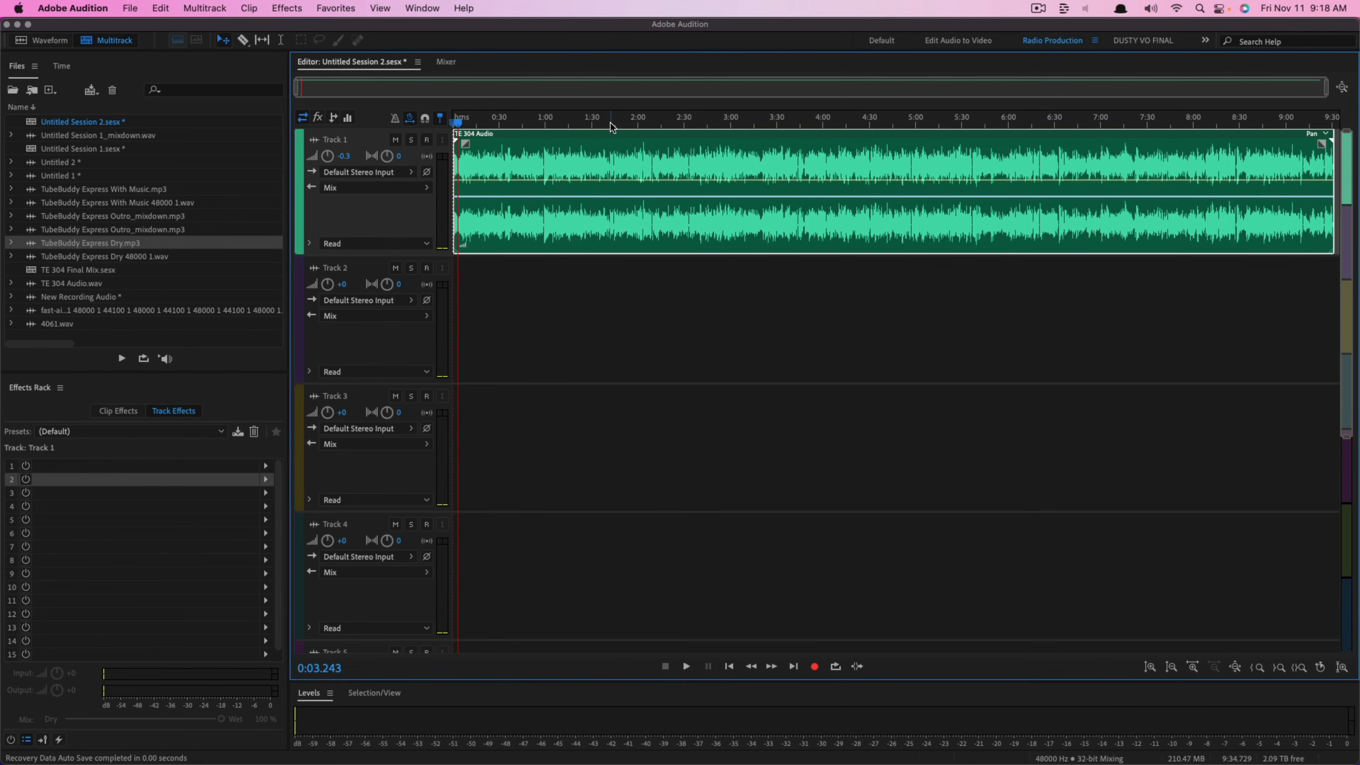
drag(614, 122, 553, 122)
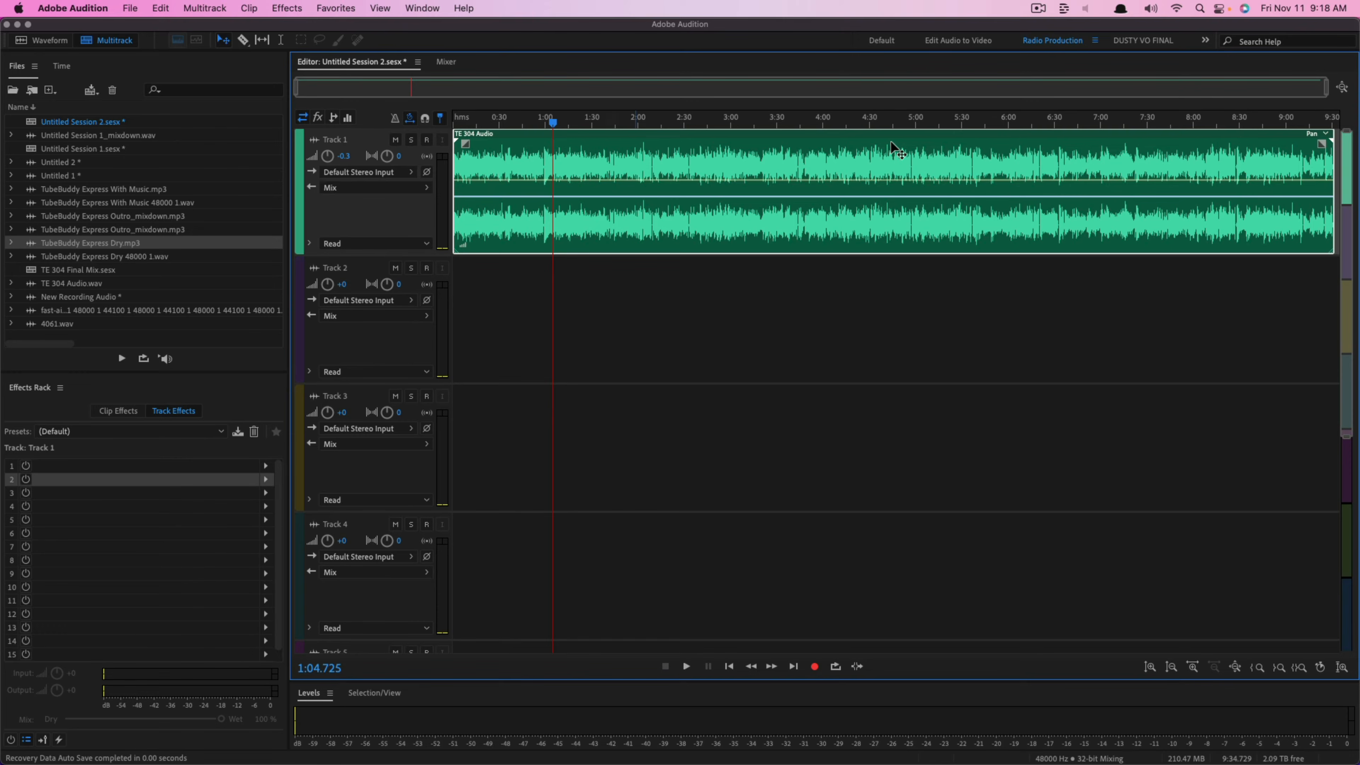
drag(1332, 163, 997, 167)
scroll(371, 389, up, 3)
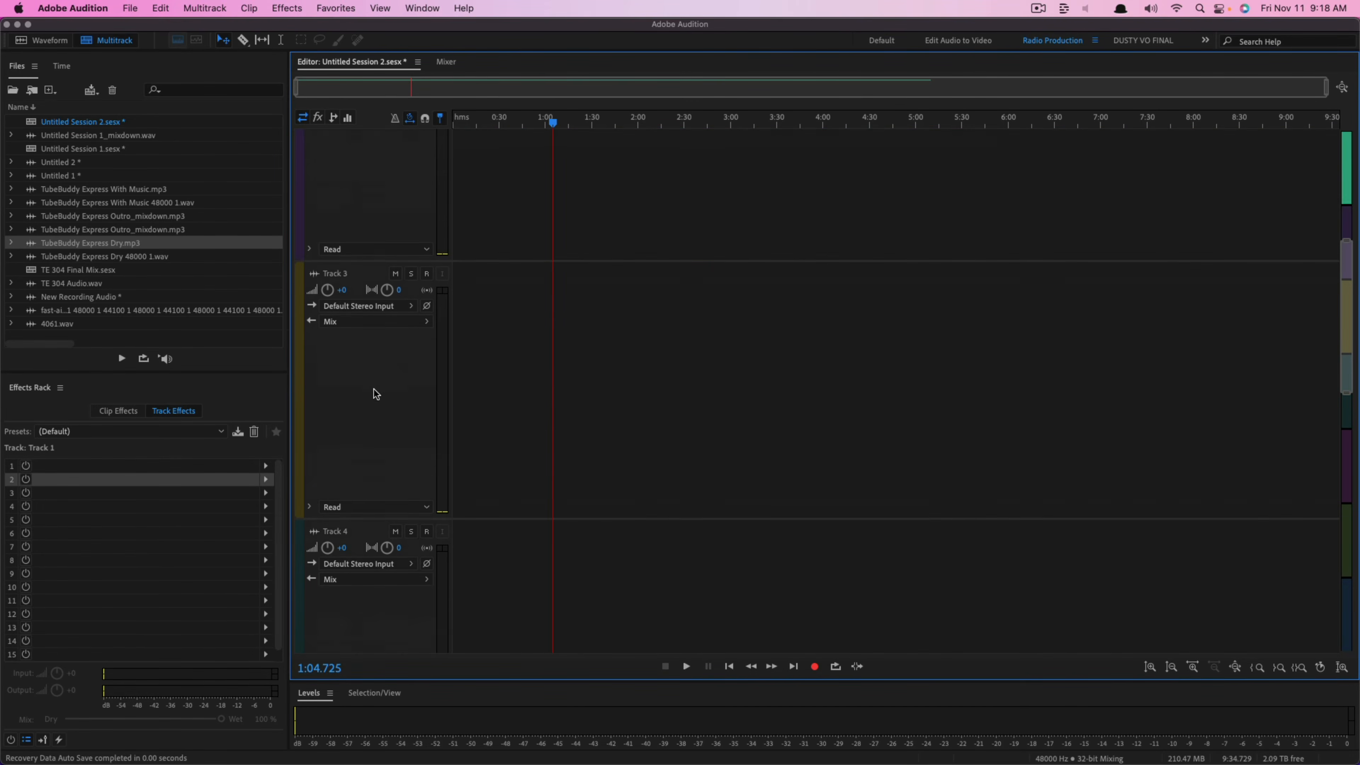
scroll(1009, 369, up, 5)
drag(1000, 276, 907, 298)
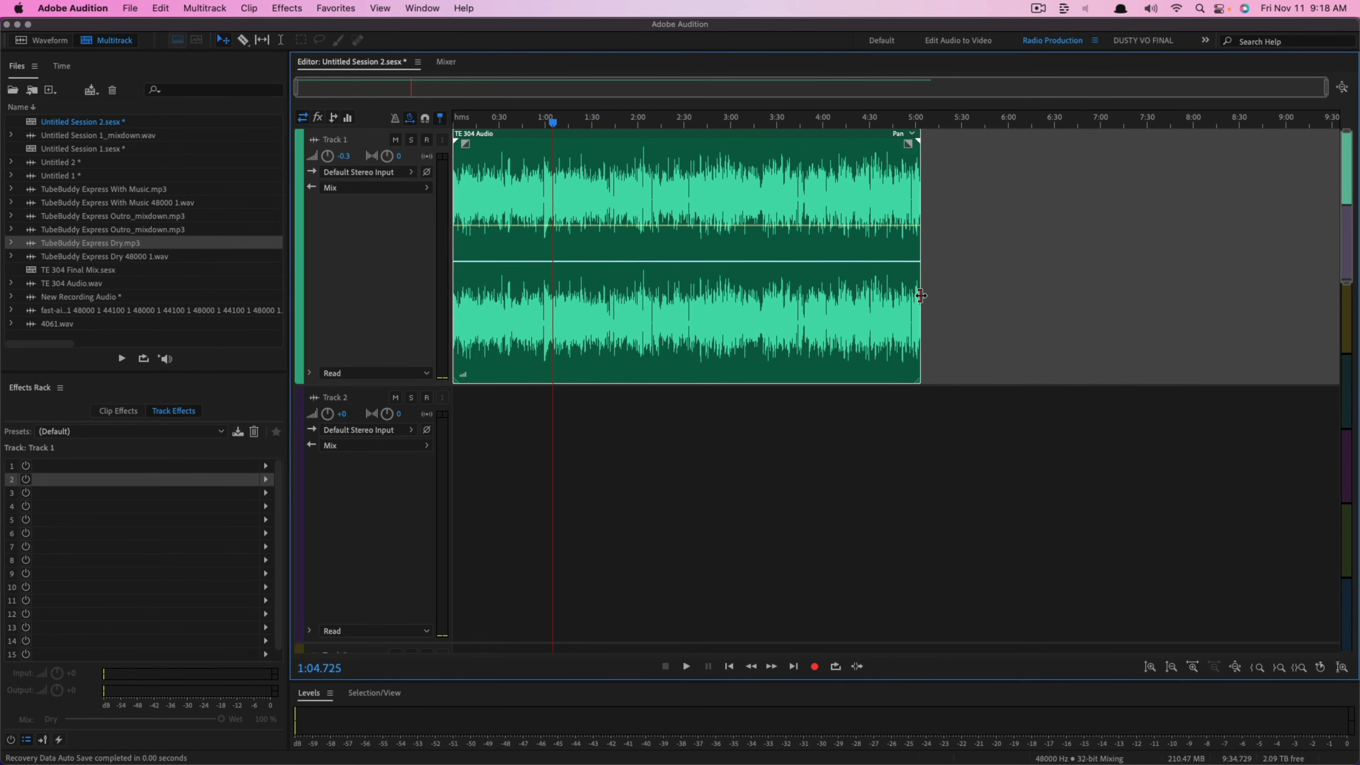
Step: Split the Track 1 clip at 3:19.686 and 4:03.296, and move the middle piece to Track 2 and back
drag(553, 123, 761, 134)
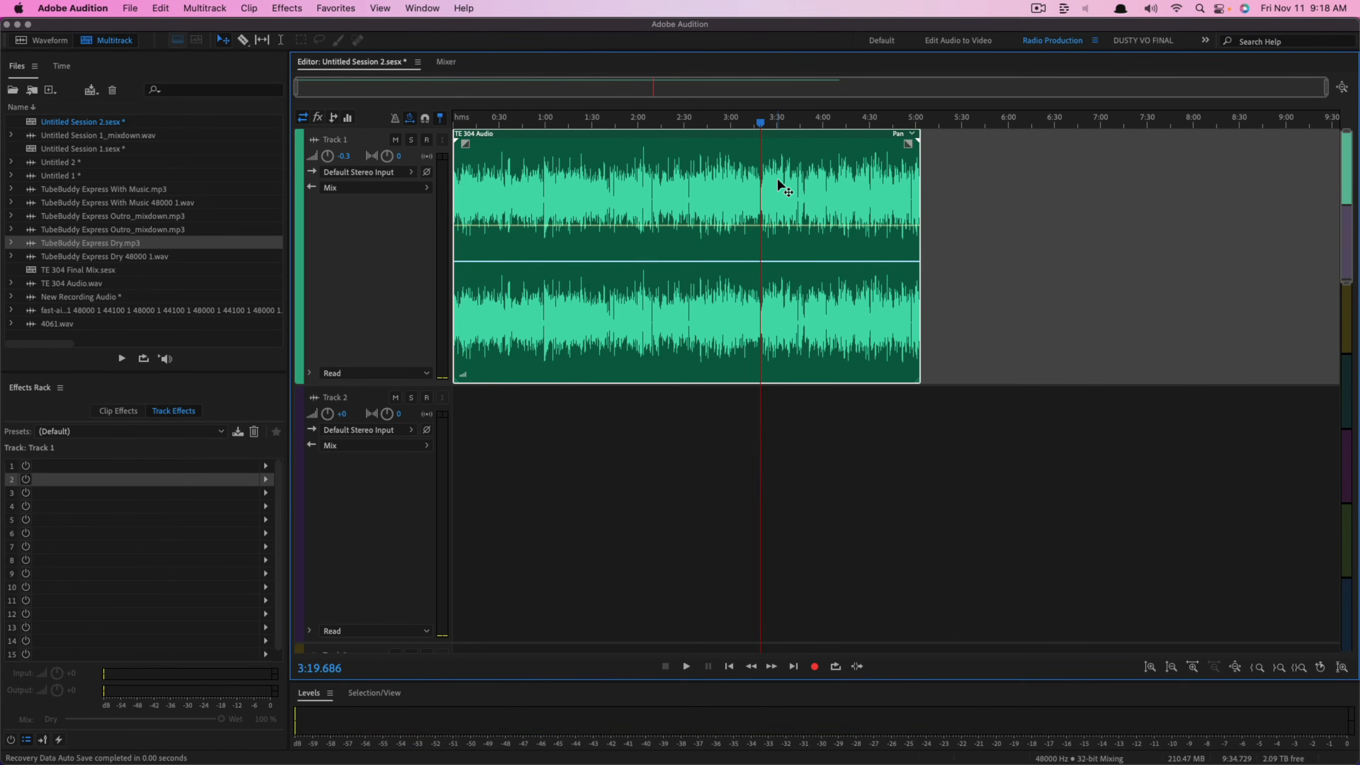
key(super+k)
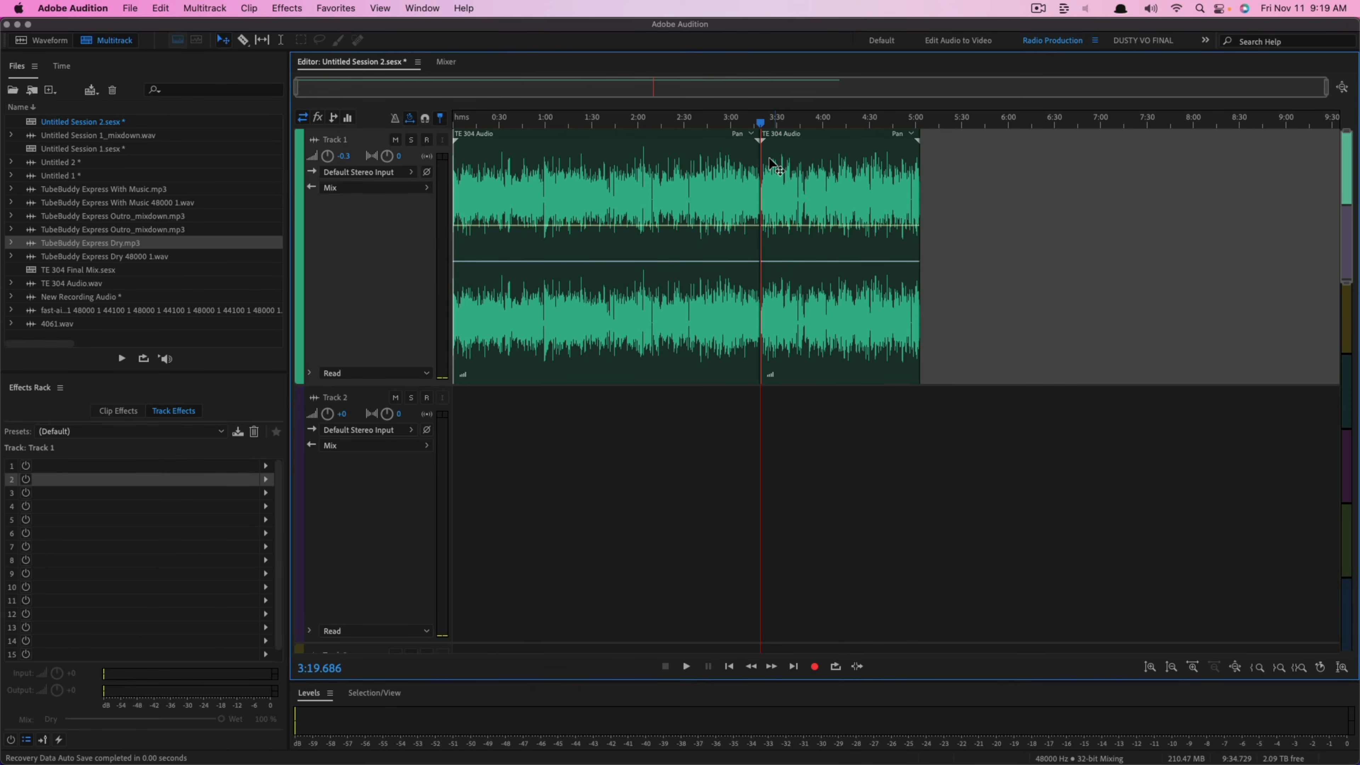
drag(761, 124, 829, 128)
click(854, 156)
key(super+k)
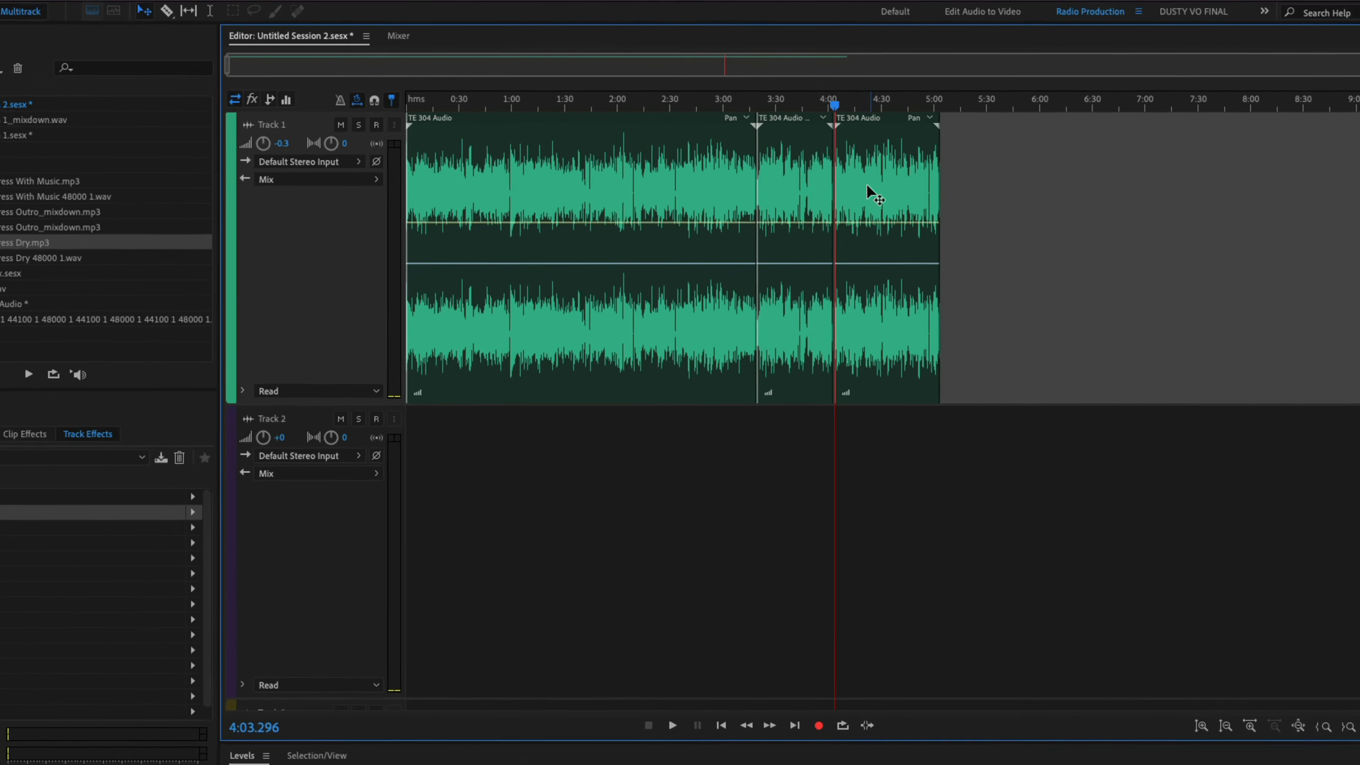
drag(807, 279, 802, 447)
drag(808, 508, 811, 283)
Step: Split the first Track 1 piece at 2:00.270 and move its second part straight down to Track 2
click(593, 96)
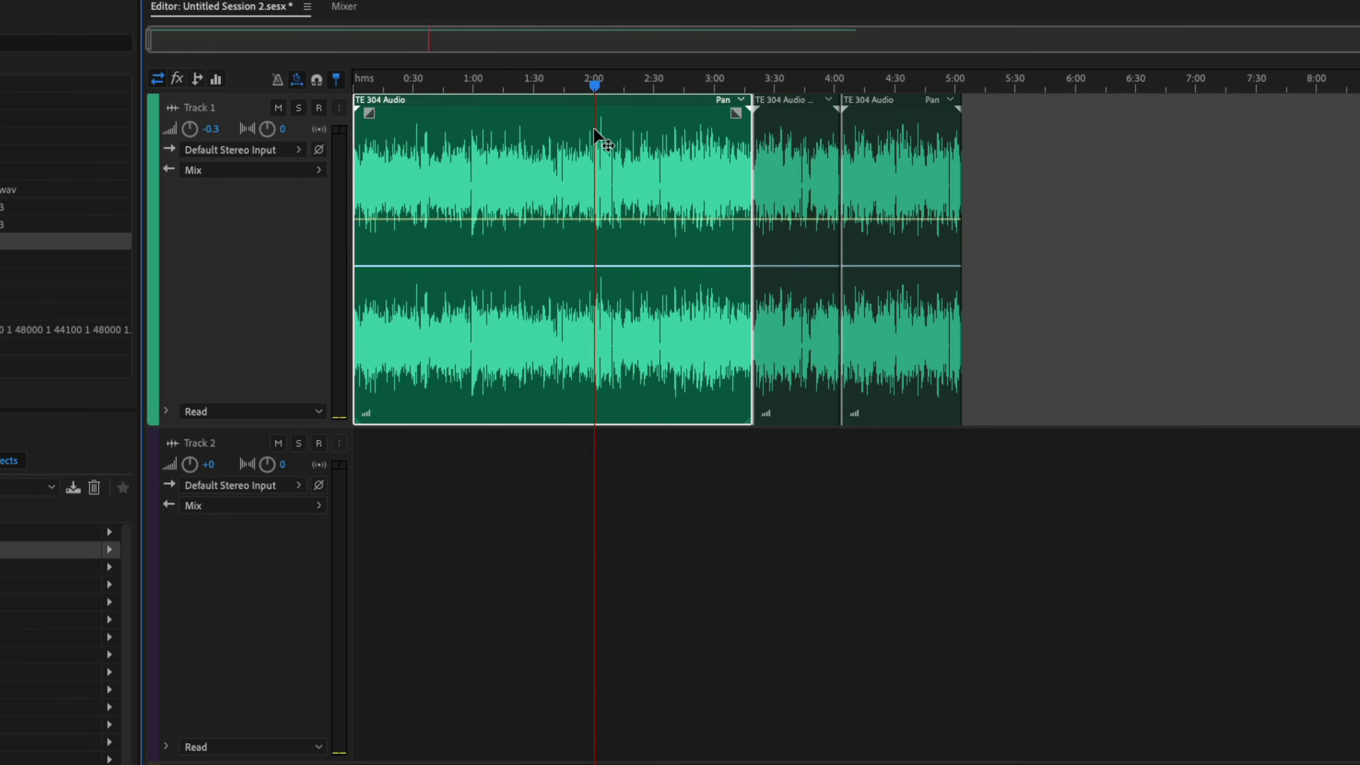
key(super+k)
drag(670, 255, 664, 558)
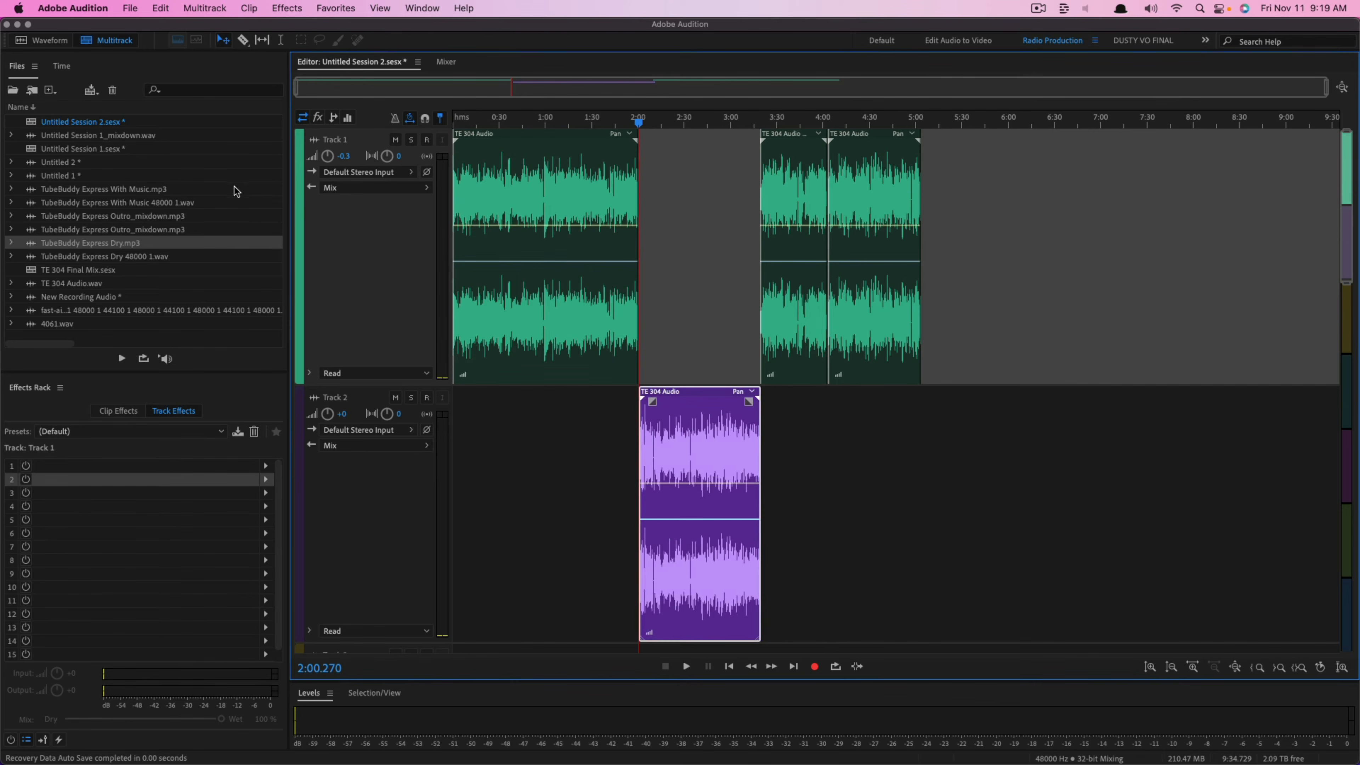
Step: Look up the key assigned to the Split command in the keyboard shortcuts, and close the dialog
click(161, 8)
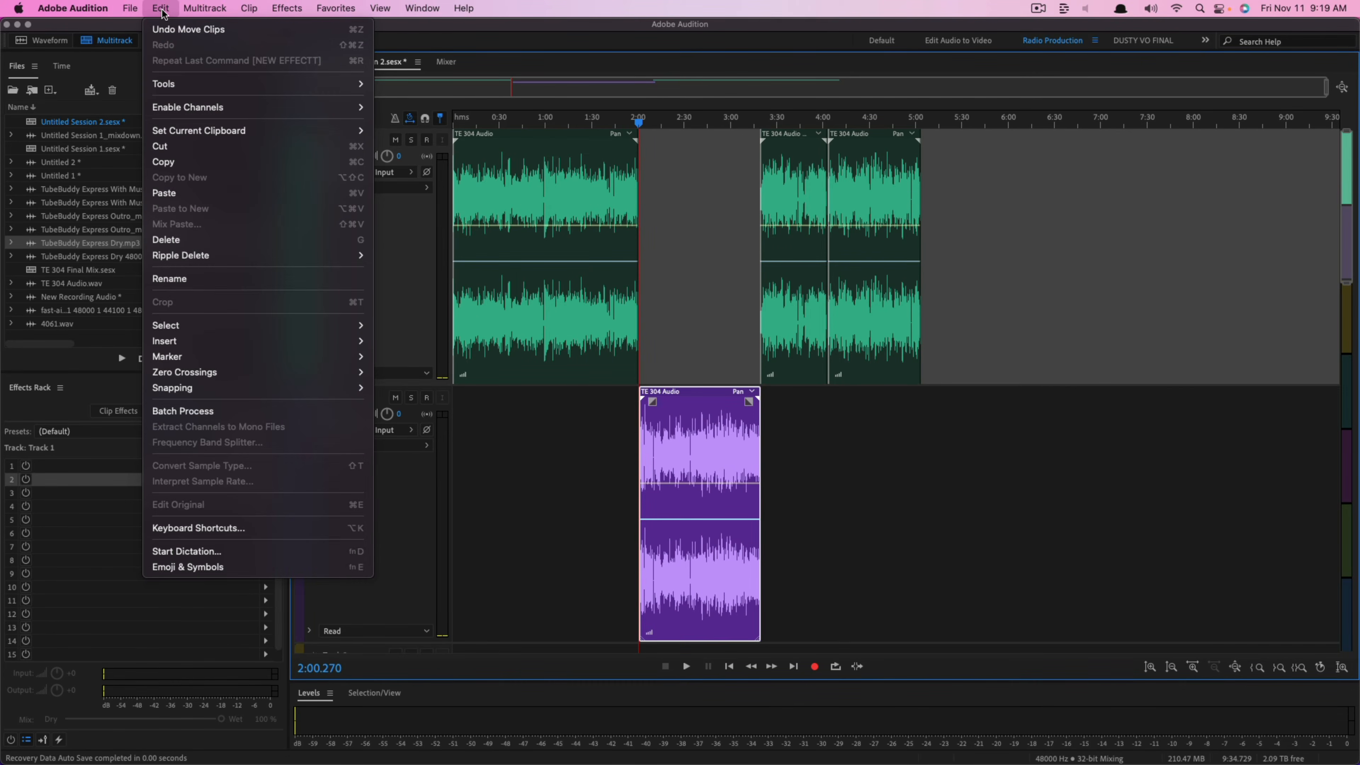
click(213, 530)
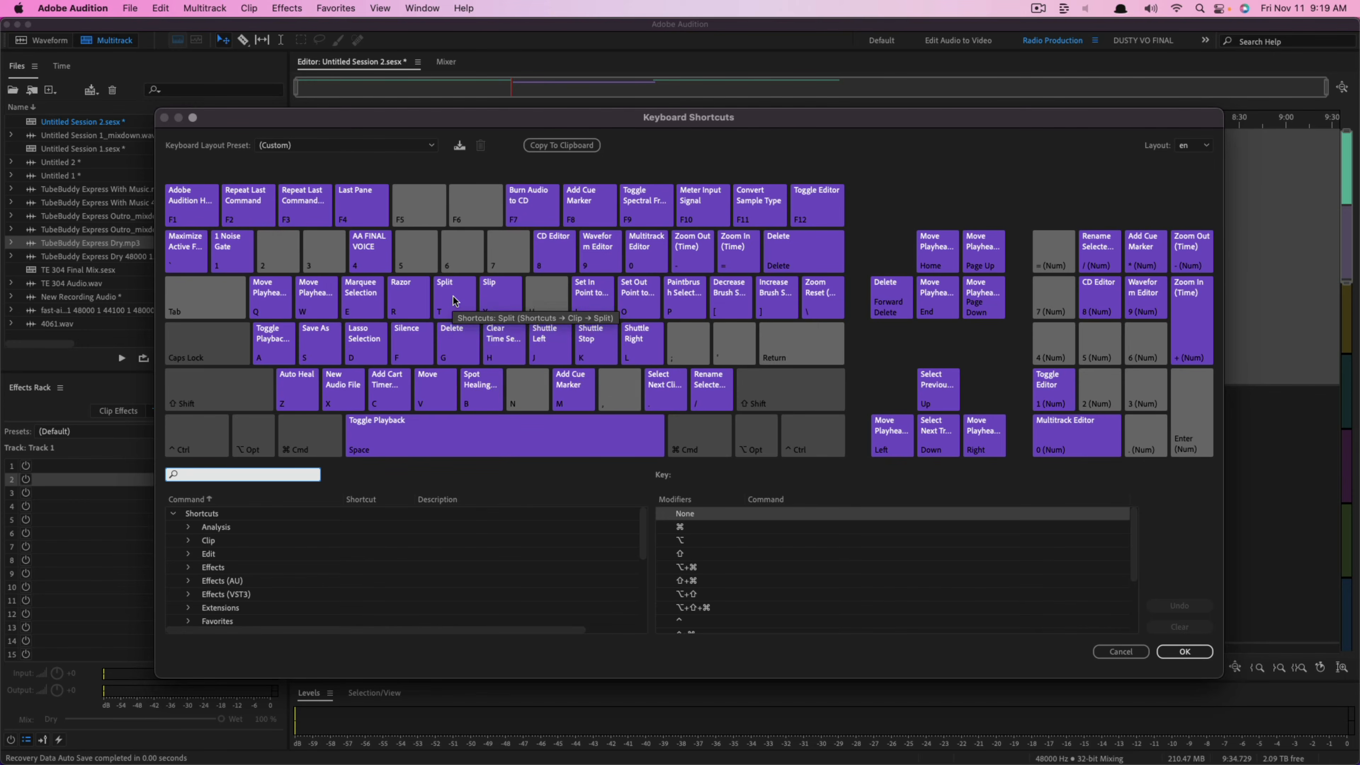
click(1185, 651)
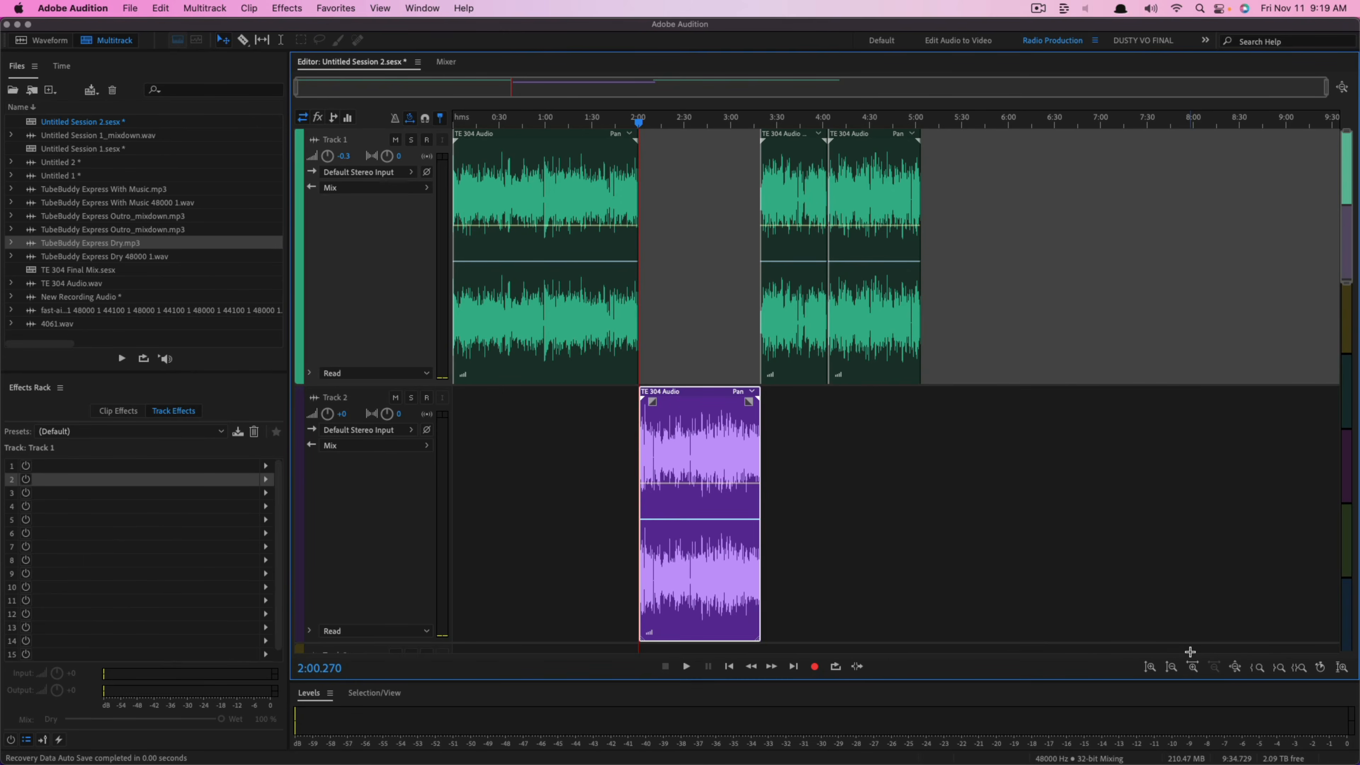
Step: Split the first Track 1 clip at 0:51.413 and delete the clip on Track 2
click(533, 122)
key(super+k)
click(697, 461)
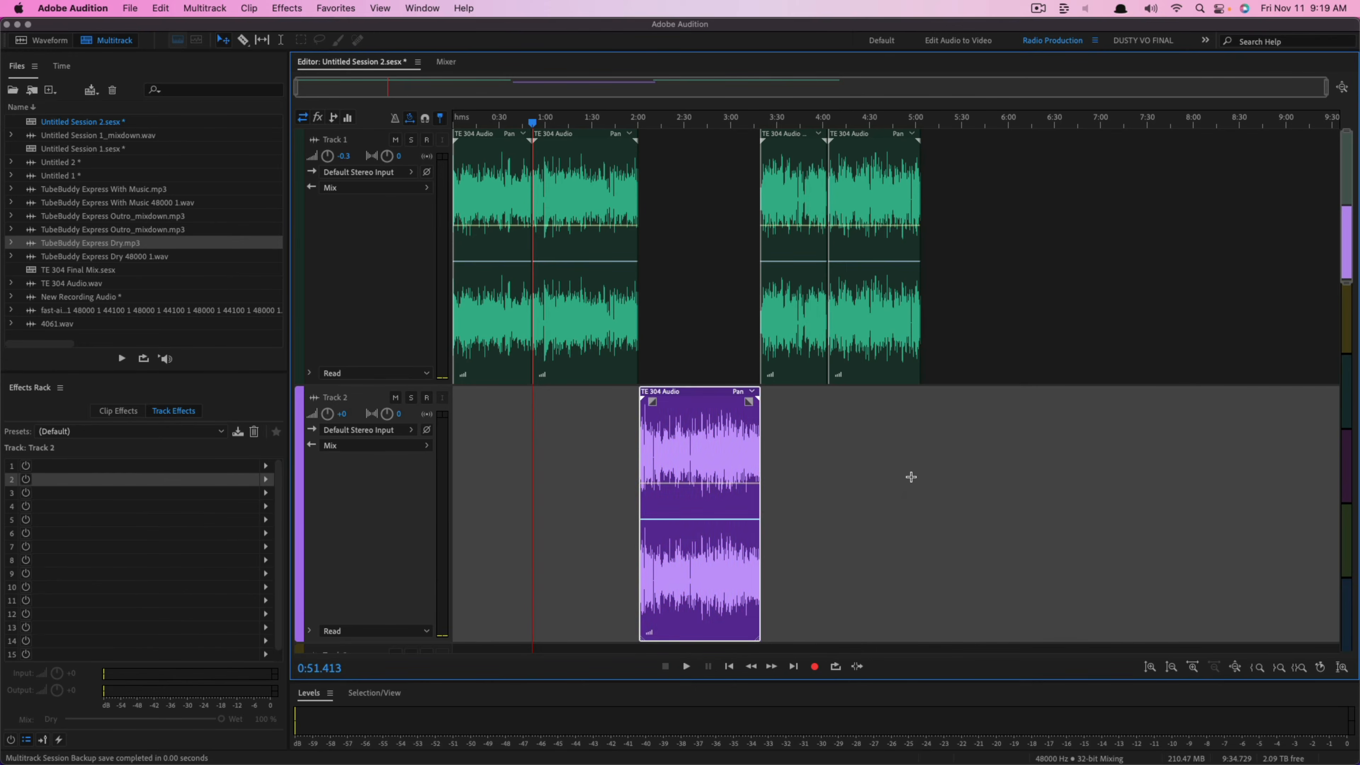
key(Delete)
Step: Undo the Track 2 deletion, the clip move and all splits of the TE 304 Audio clip
key(super+z)
key(super+z)
key(super+z)
key(super+z)
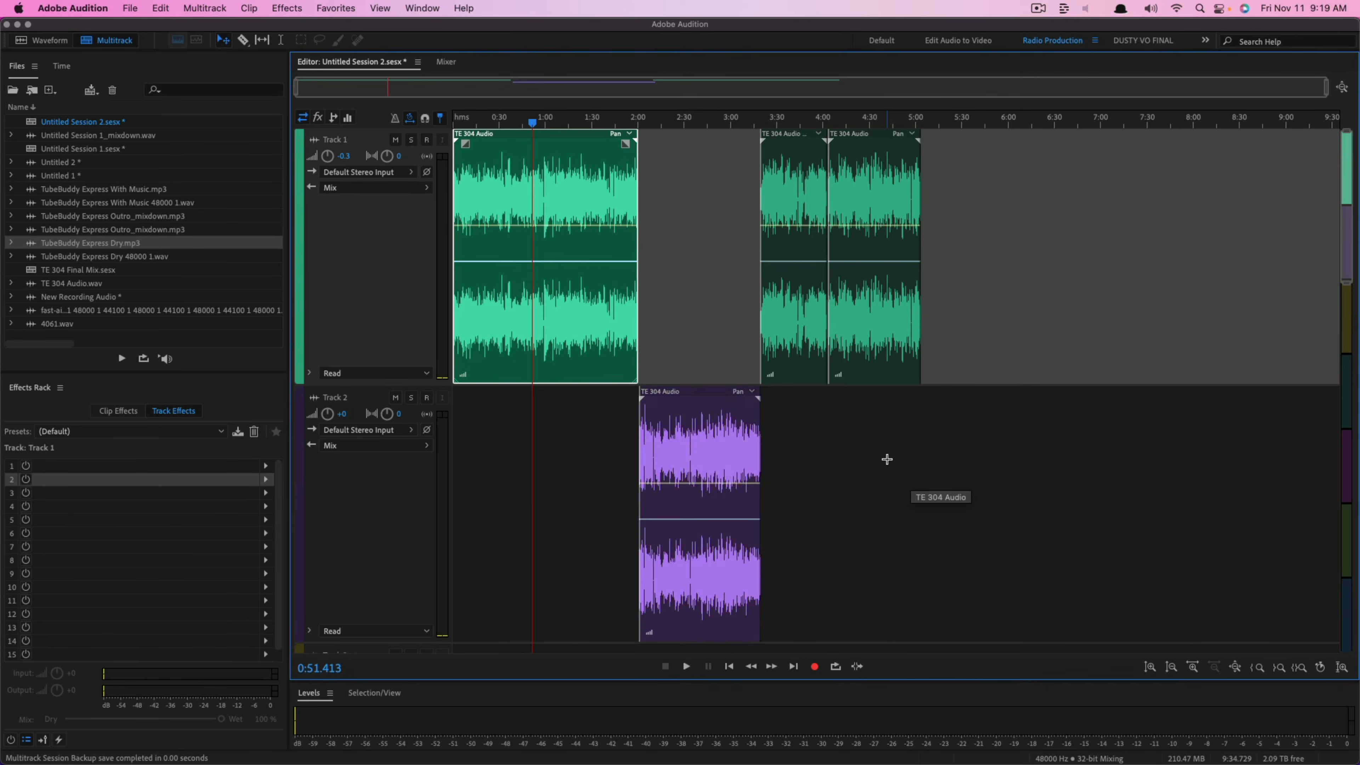
key(super+z)
key(super+z)
Step: Place a copy of the TE 304 Audio clip on Track 2 starting at about 5:03, and trim its end to about 8:57
click(798, 489)
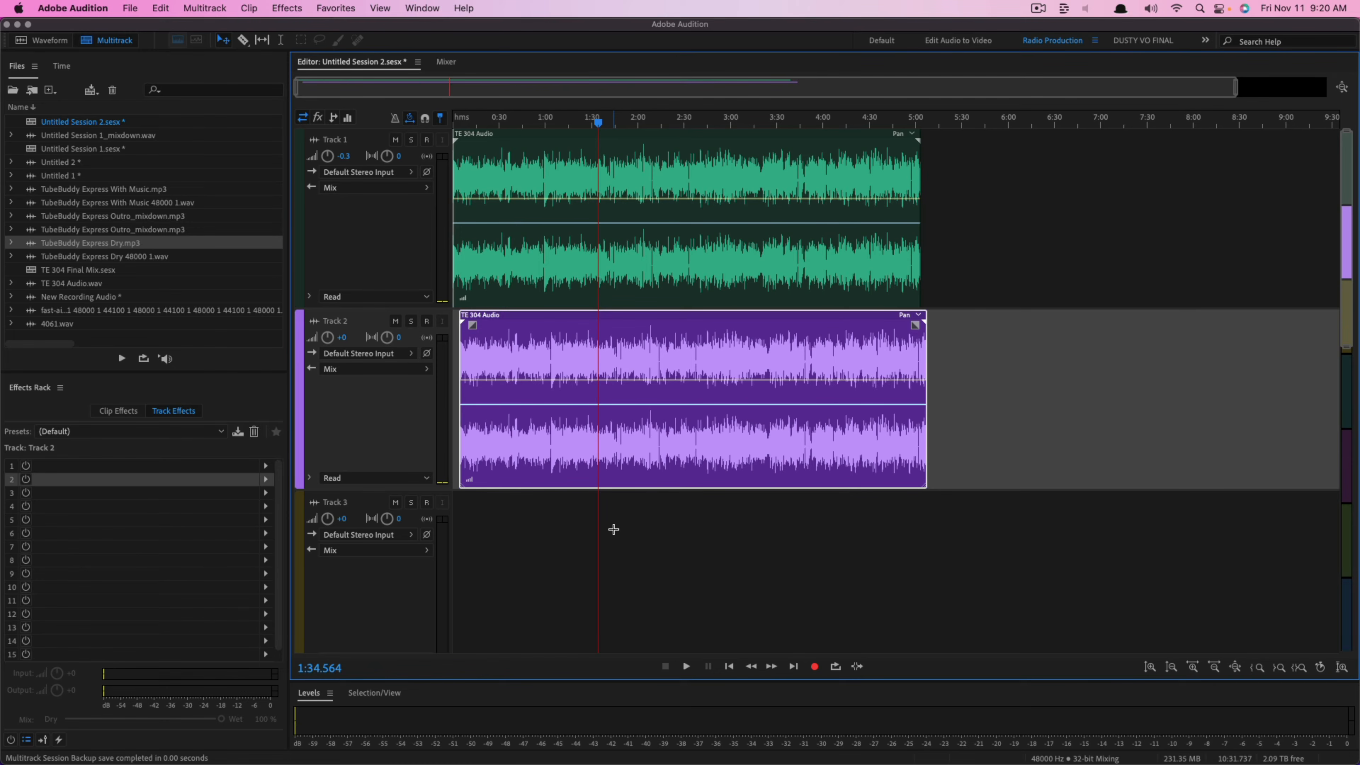
drag(603, 385, 1043, 390)
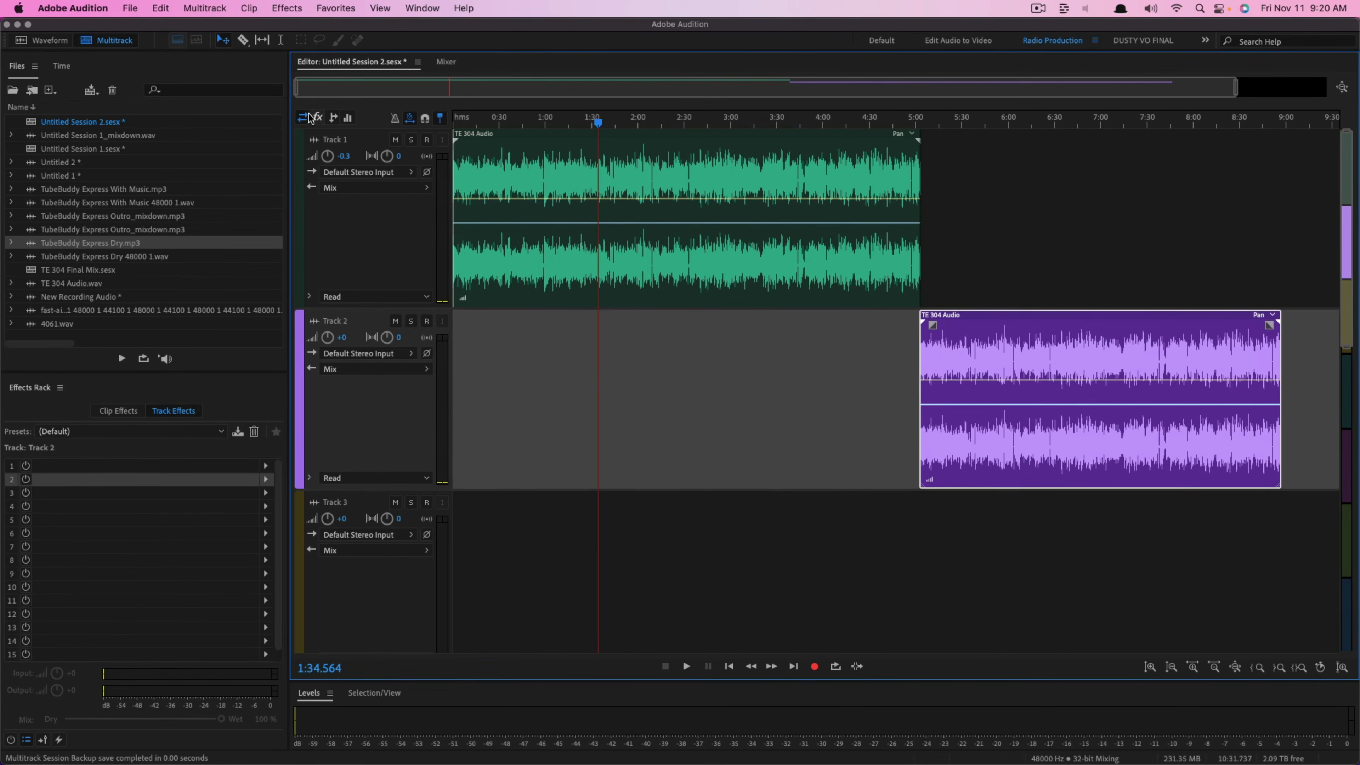
Step: Place TubeBuddy Express Outro_mixdown.mp3 on Track 3 at about 8:57, where the Track 2 clip ends
drag(298, 87, 439, 88)
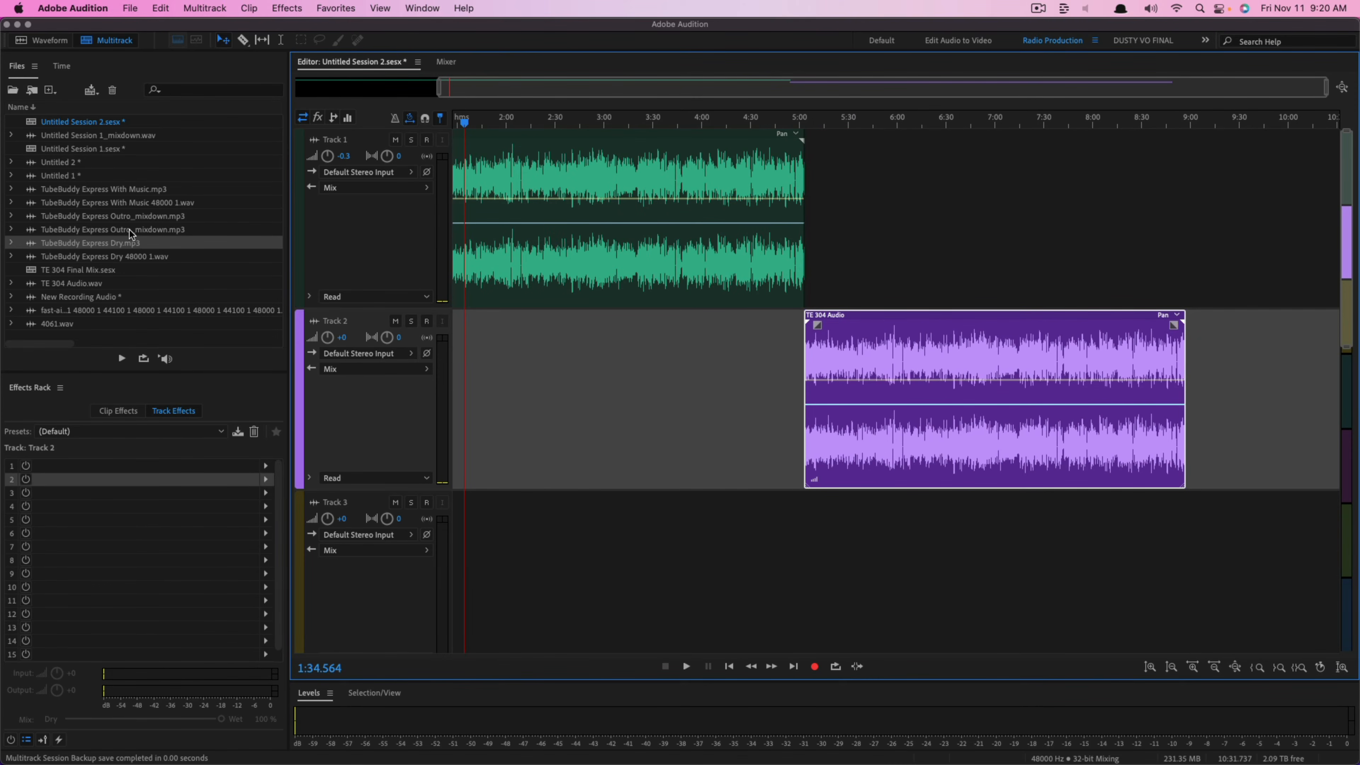
drag(131, 235, 1165, 549)
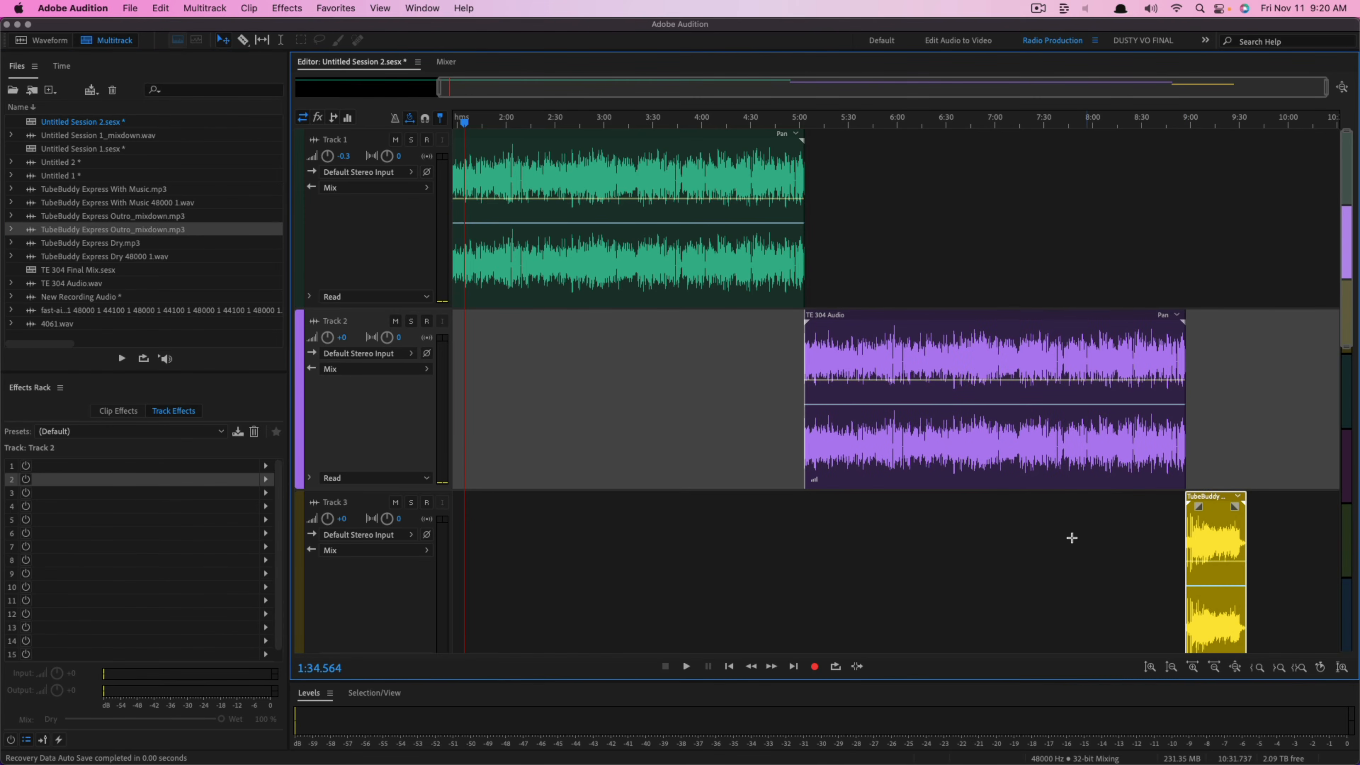
Step: Try a fade-in at the start of the outro clip on Track 3 and a change to its volume envelope
scroll(1020, 532, down, 1)
drag(440, 88, 898, 89)
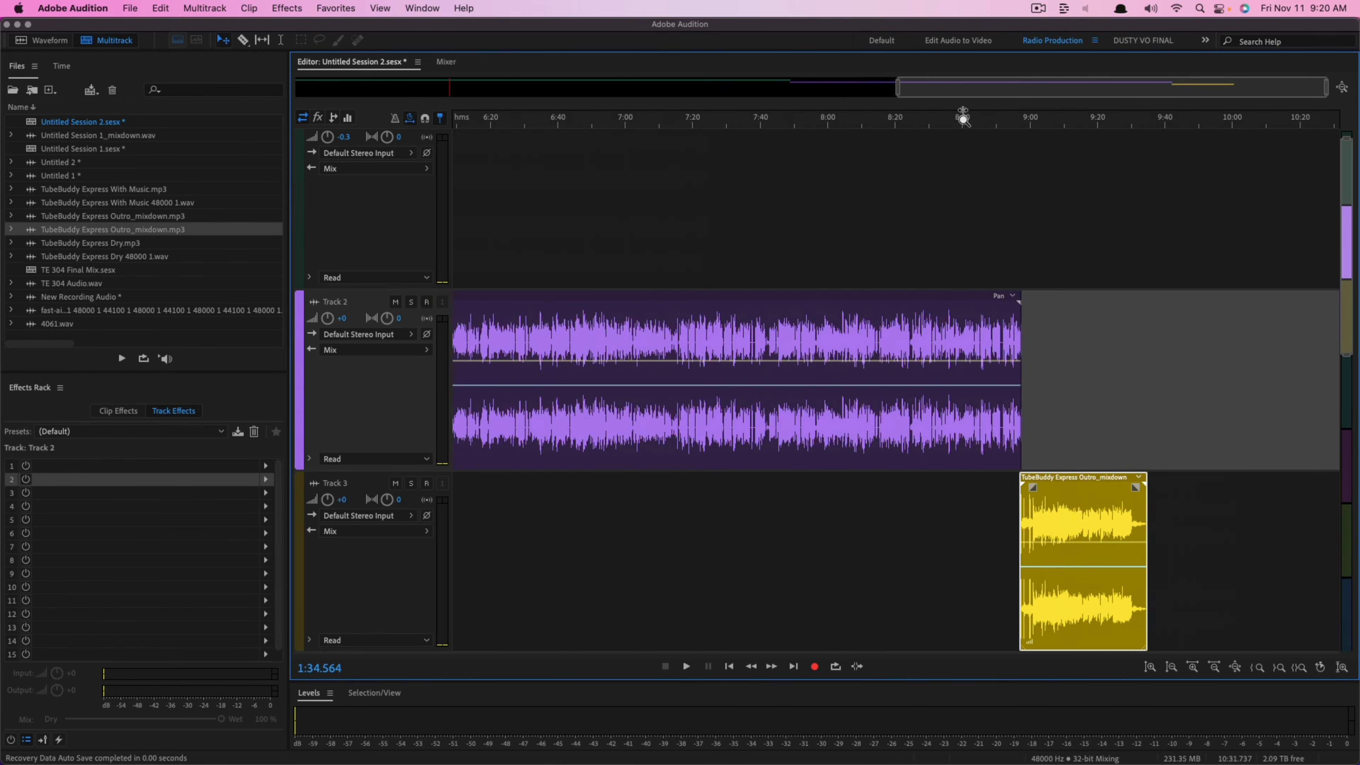
drag(963, 117, 1130, 122)
scroll(1081, 332, down, 5)
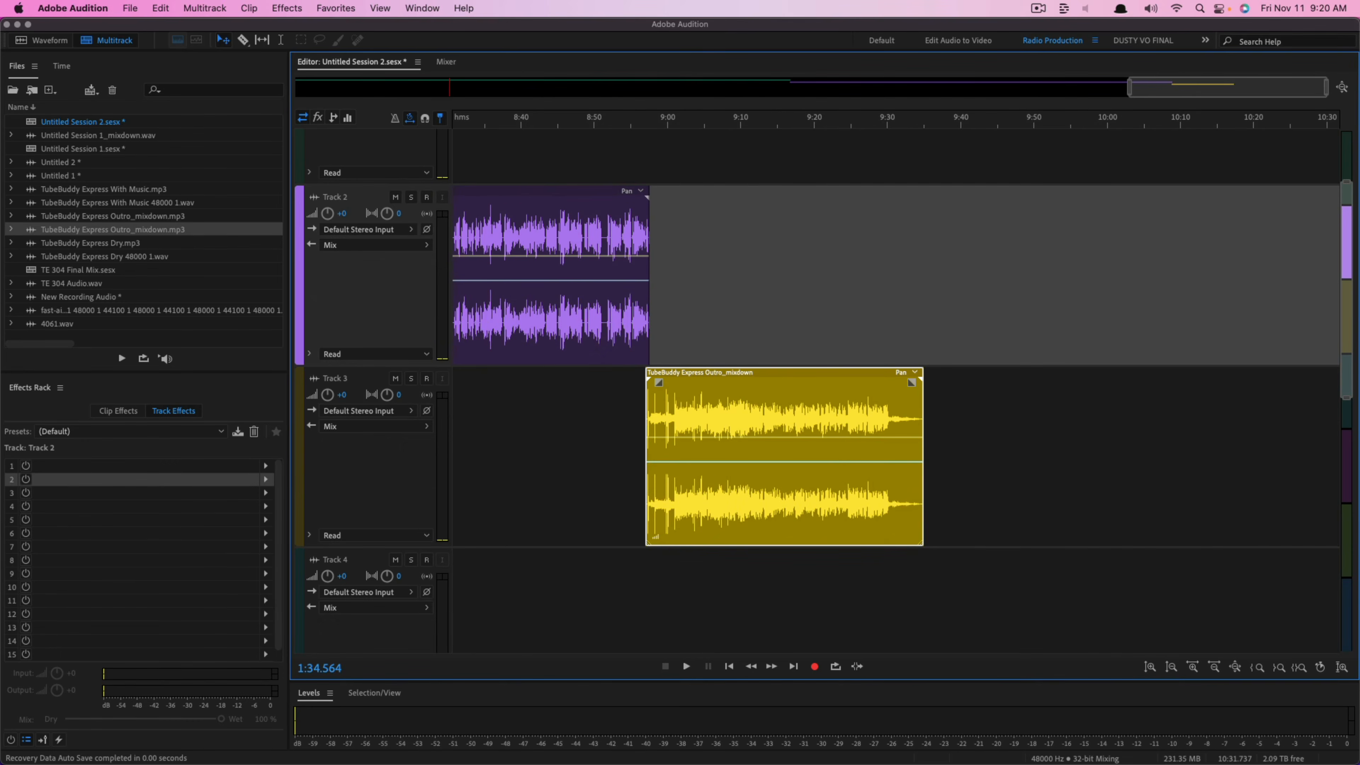
scroll(542, 302, down, 4)
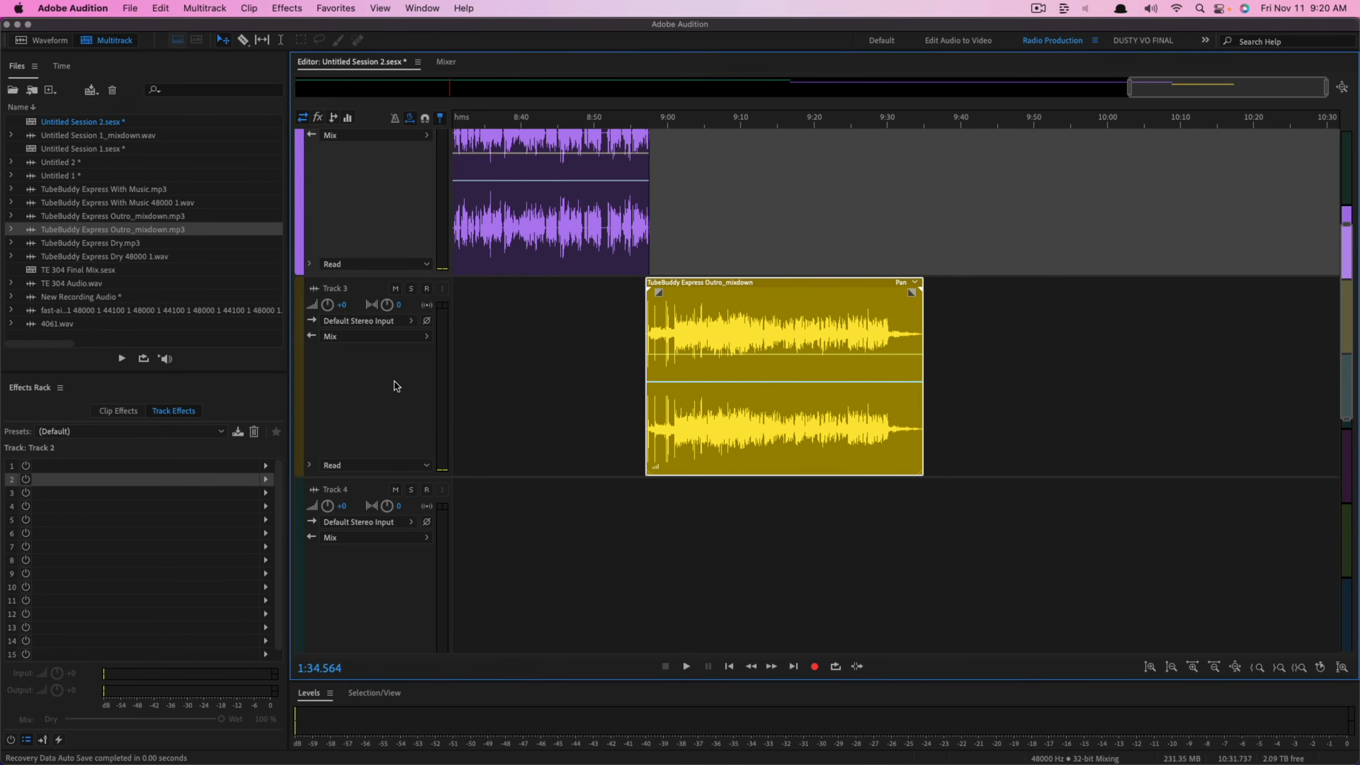
drag(1130, 90, 1170, 90)
drag(1330, 93, 1232, 96)
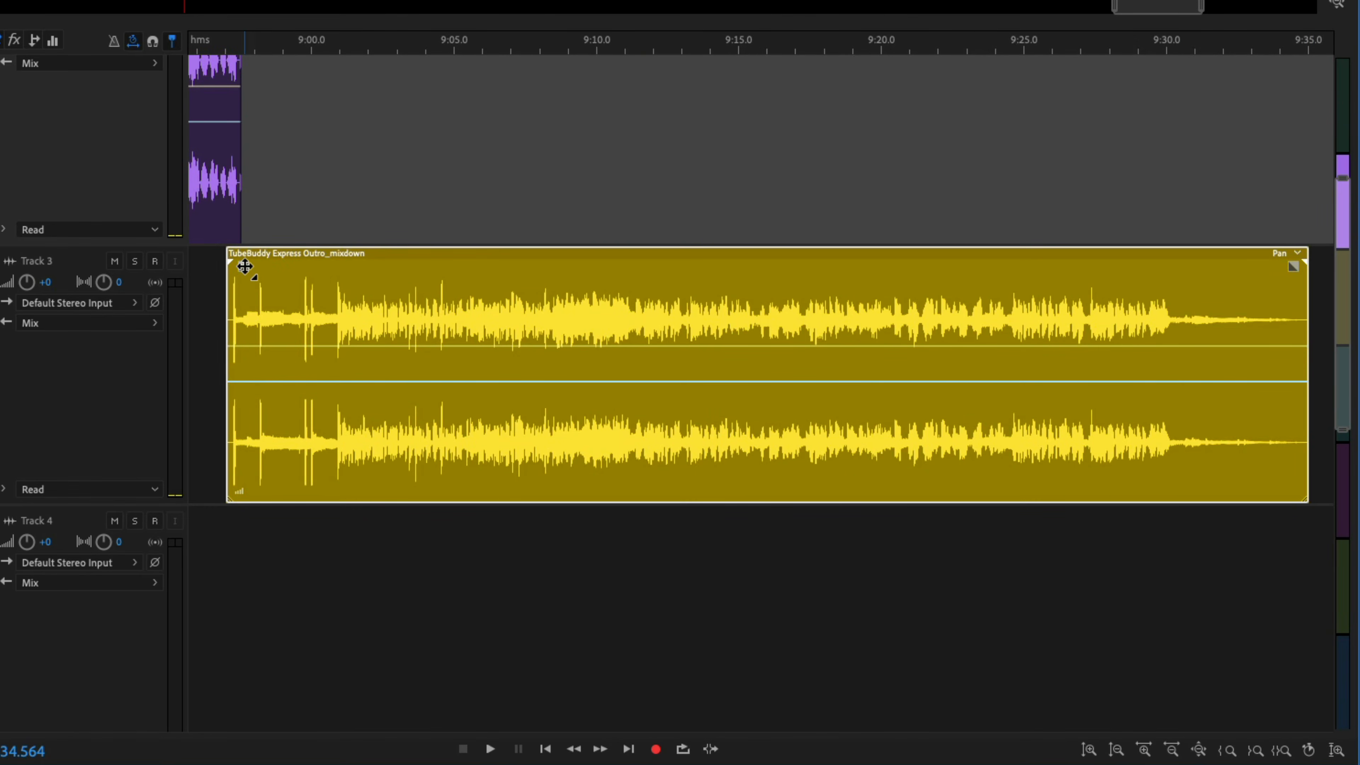
mouse_move(244, 267)
mouse_down()
mouse_move(382, 270)
mouse_move(229, 269)
mouse_up()
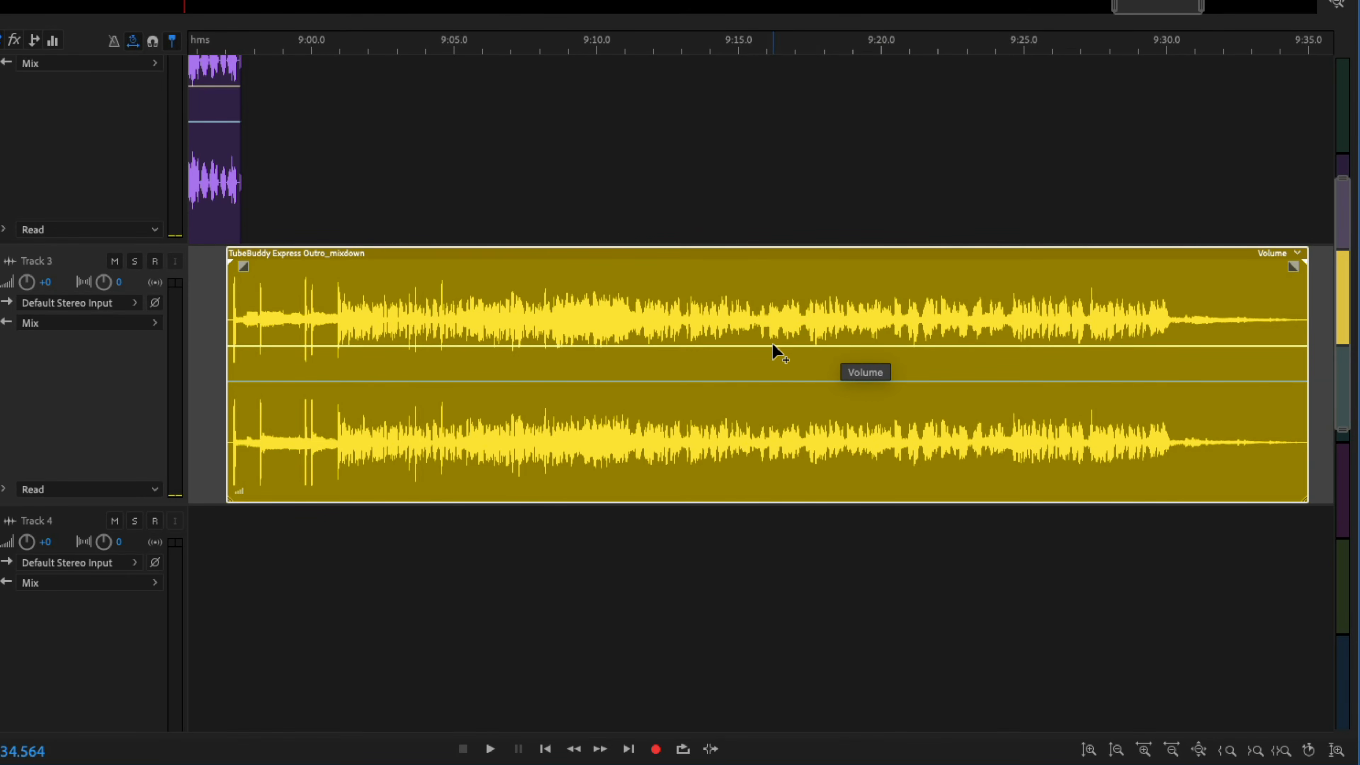
mouse_move(773, 346)
mouse_down()
mouse_move(771, 383)
mouse_move(777, 316)
mouse_move(759, 369)
mouse_up()
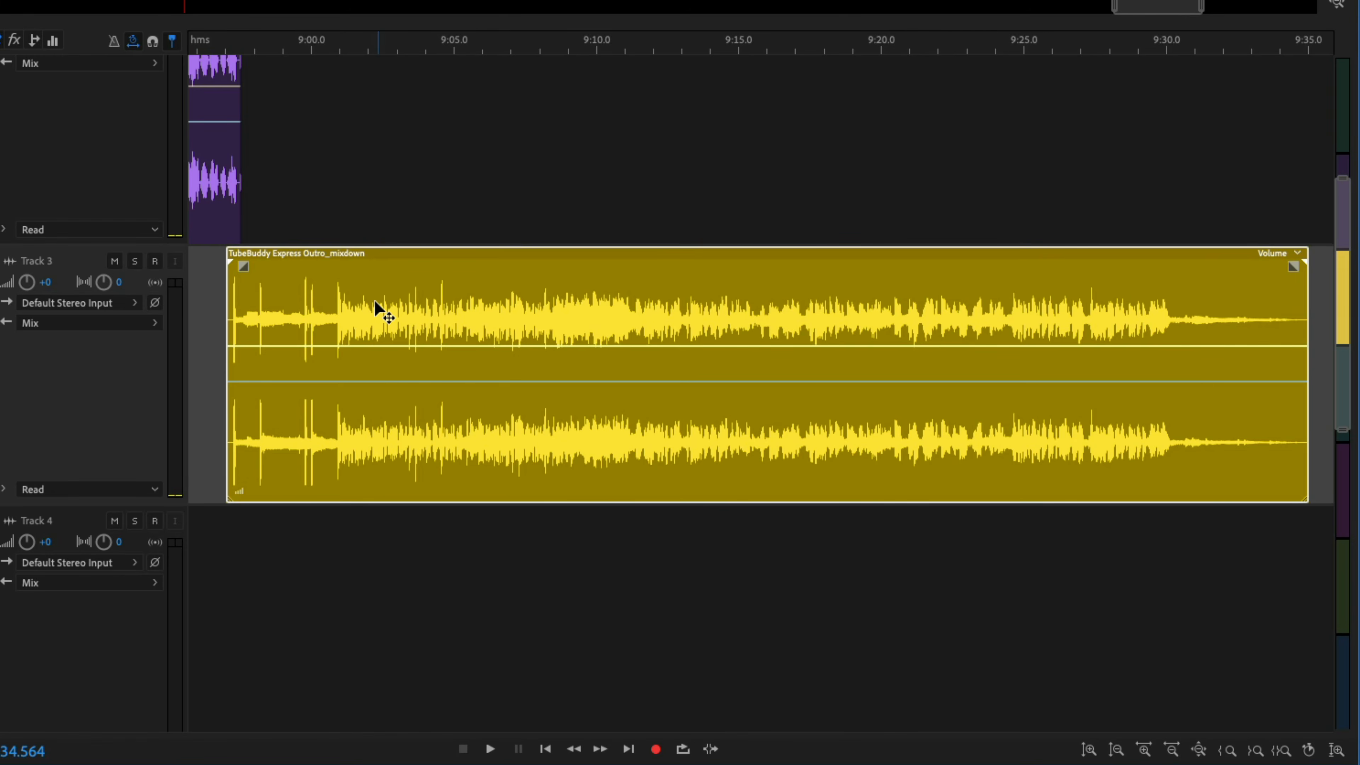
Step: Move the TubeBuddy Express Outro_mixdown clip to Track 4, starting at about 8:56, and remove its fade-in
drag(243, 267, 395, 546)
scroll(374, 419, down, 3)
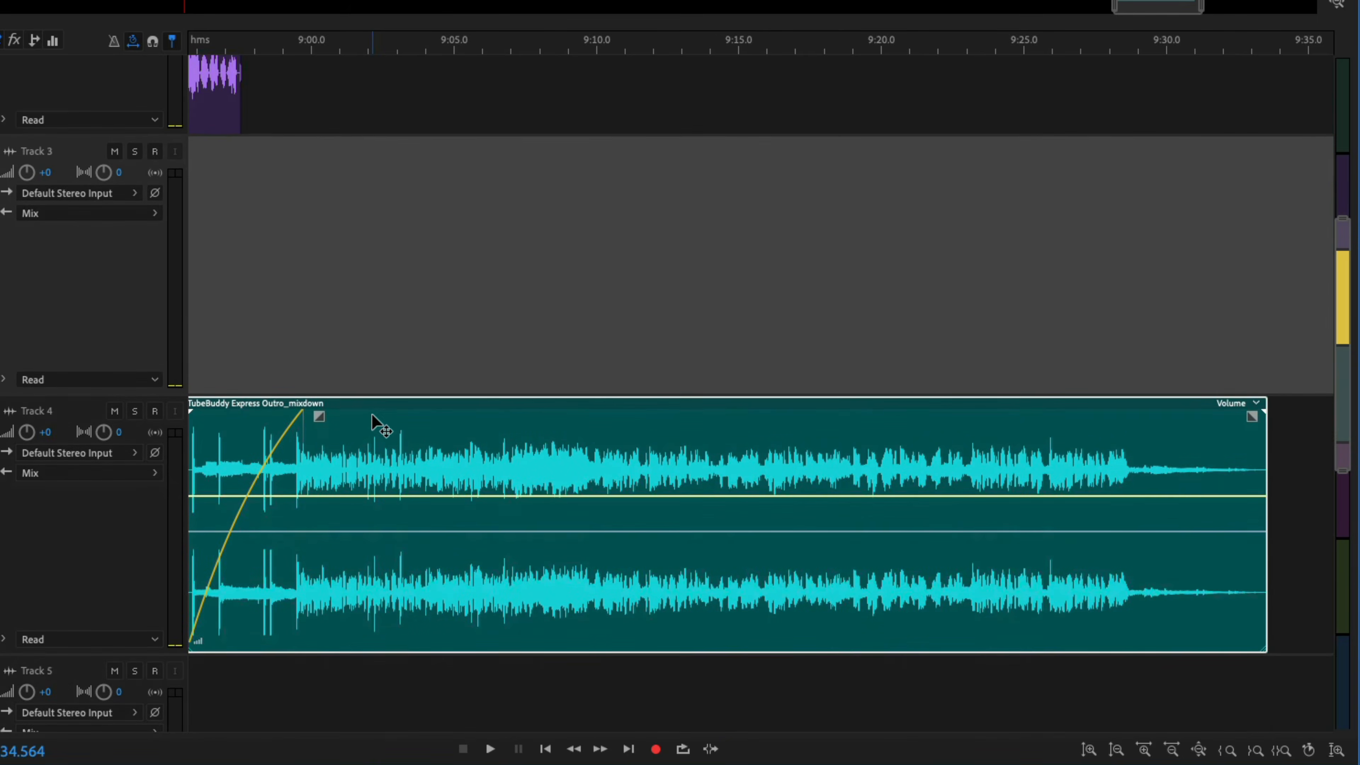
drag(319, 369, 145, 365)
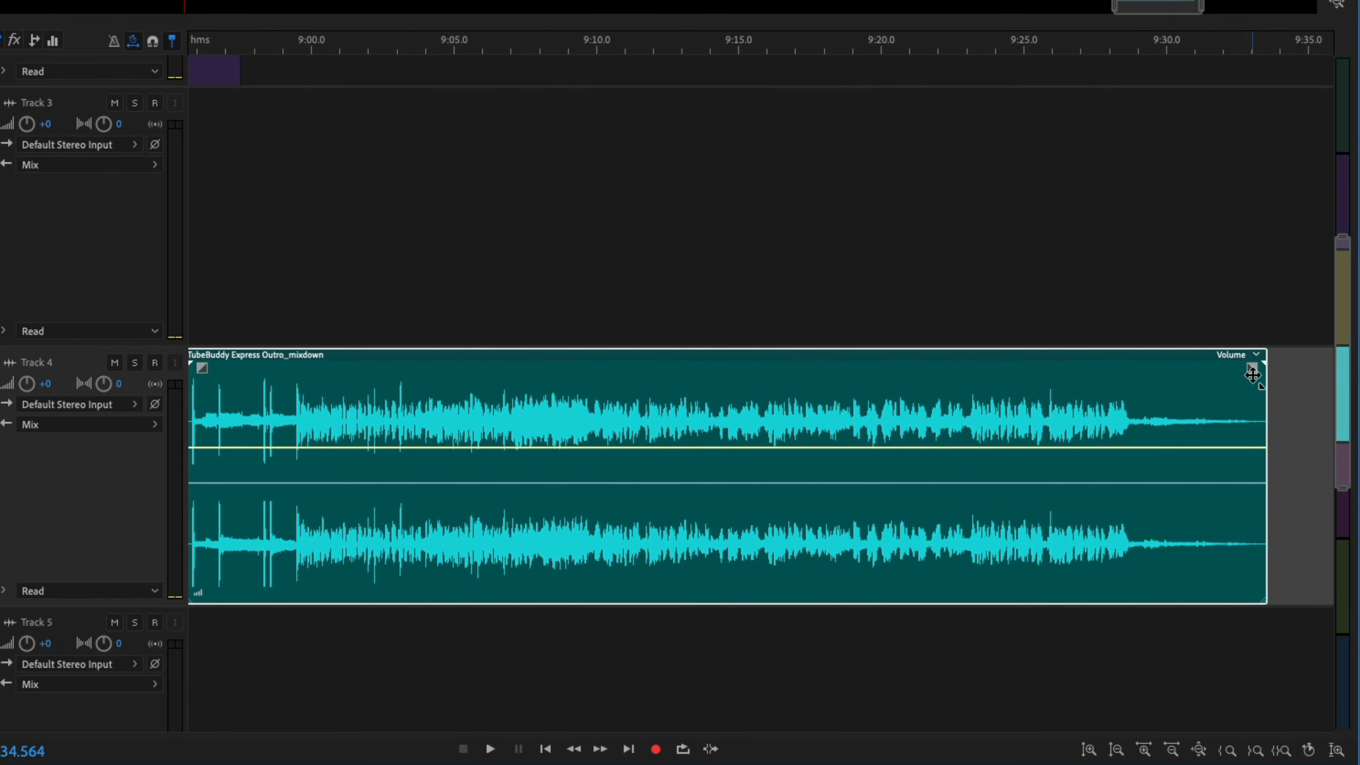
Step: Give the outro clip on Track 4 a convex fade-out starting at about 9:27, just ahead of a playhead placed at 9:28.545
drag(1253, 368, 1115, 470)
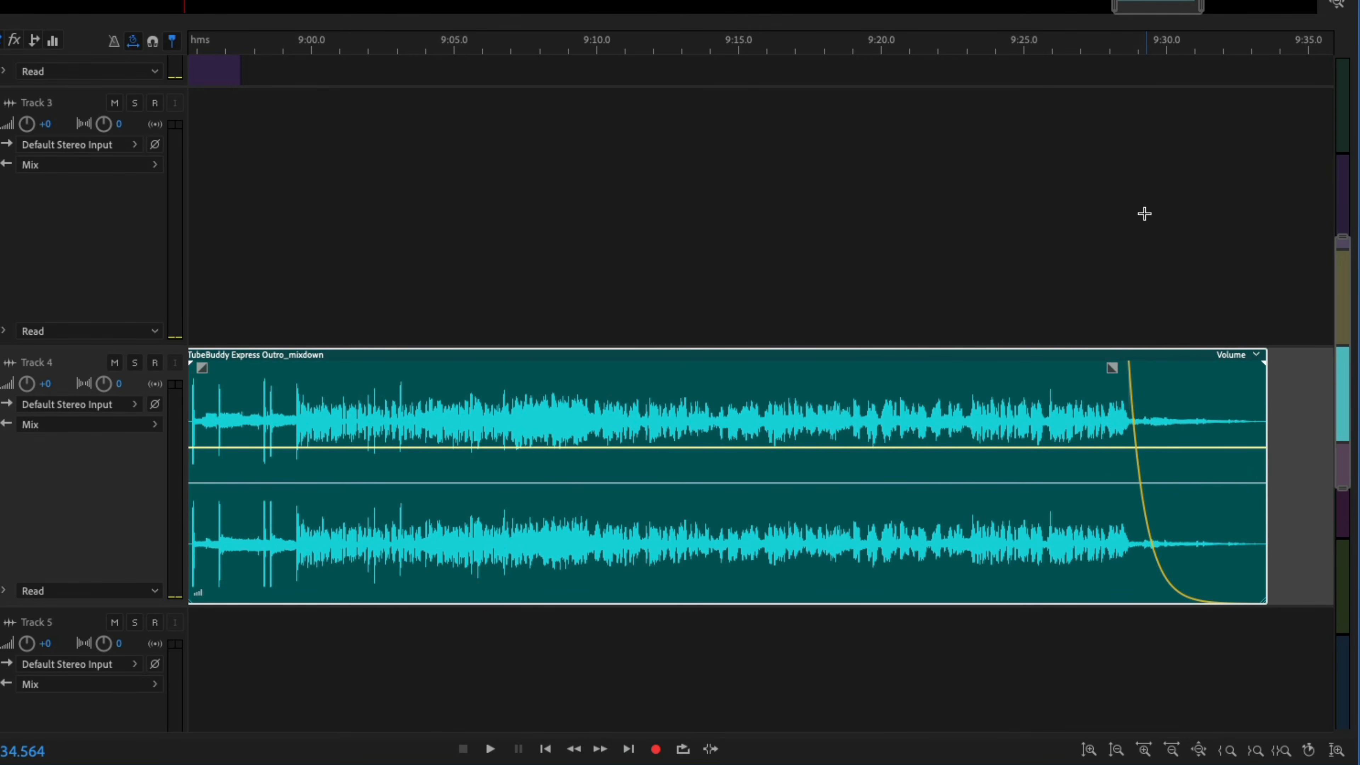
click(1134, 47)
click(1124, 48)
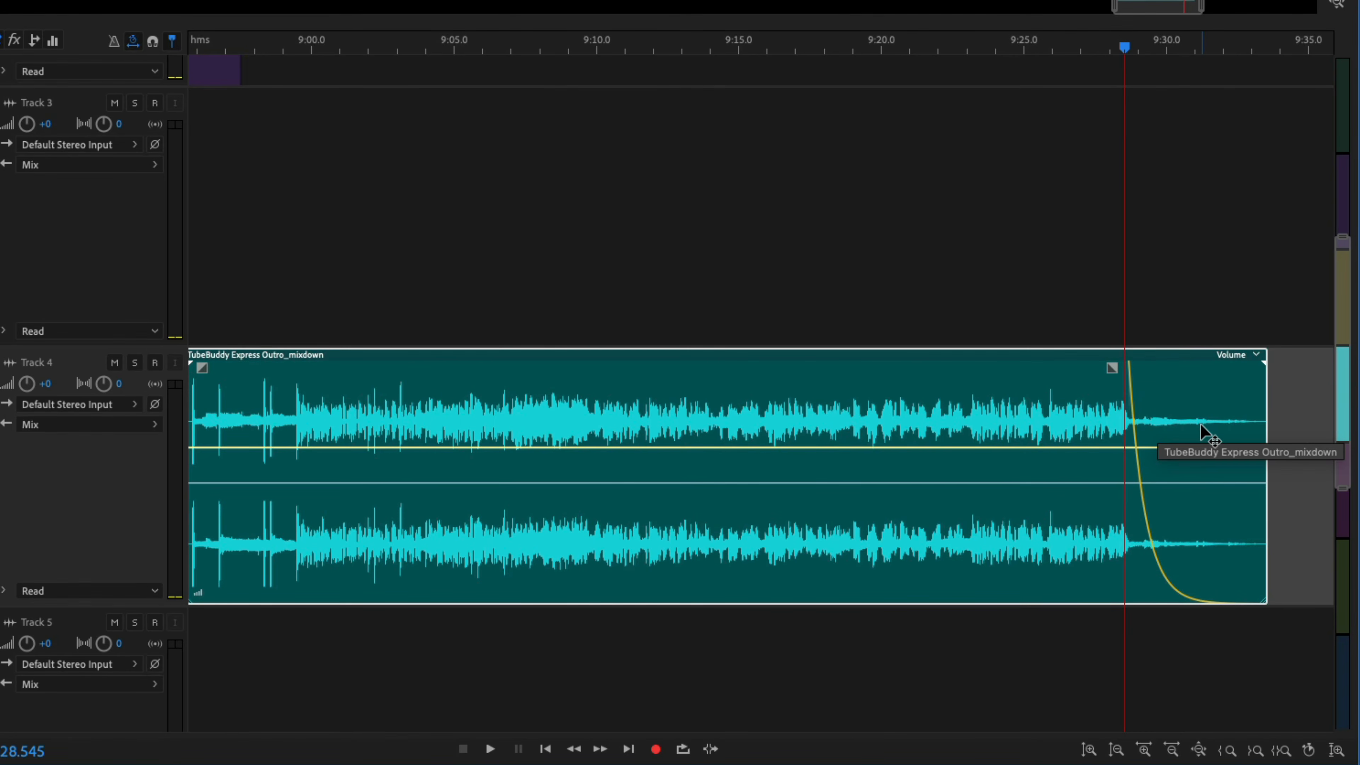
drag(1112, 367, 1075, 261)
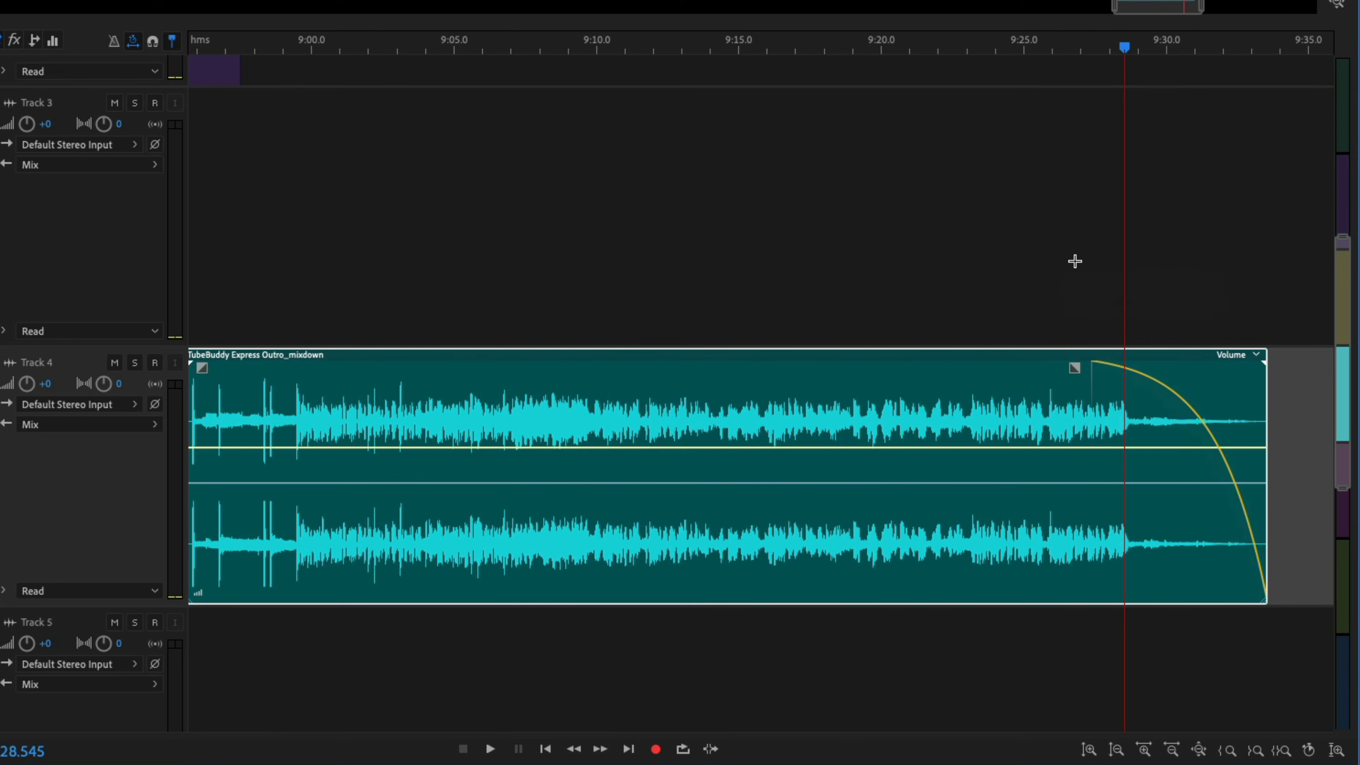
Step: Add a fade-in about 3.5 seconds long to the Track 4 outro clip, bending its curve so the volume rises slowly at first
drag(209, 371, 304, 372)
mouse_move(1153, 16)
mouse_down()
mouse_move(1131, 11)
mouse_move(1146, 14)
mouse_up()
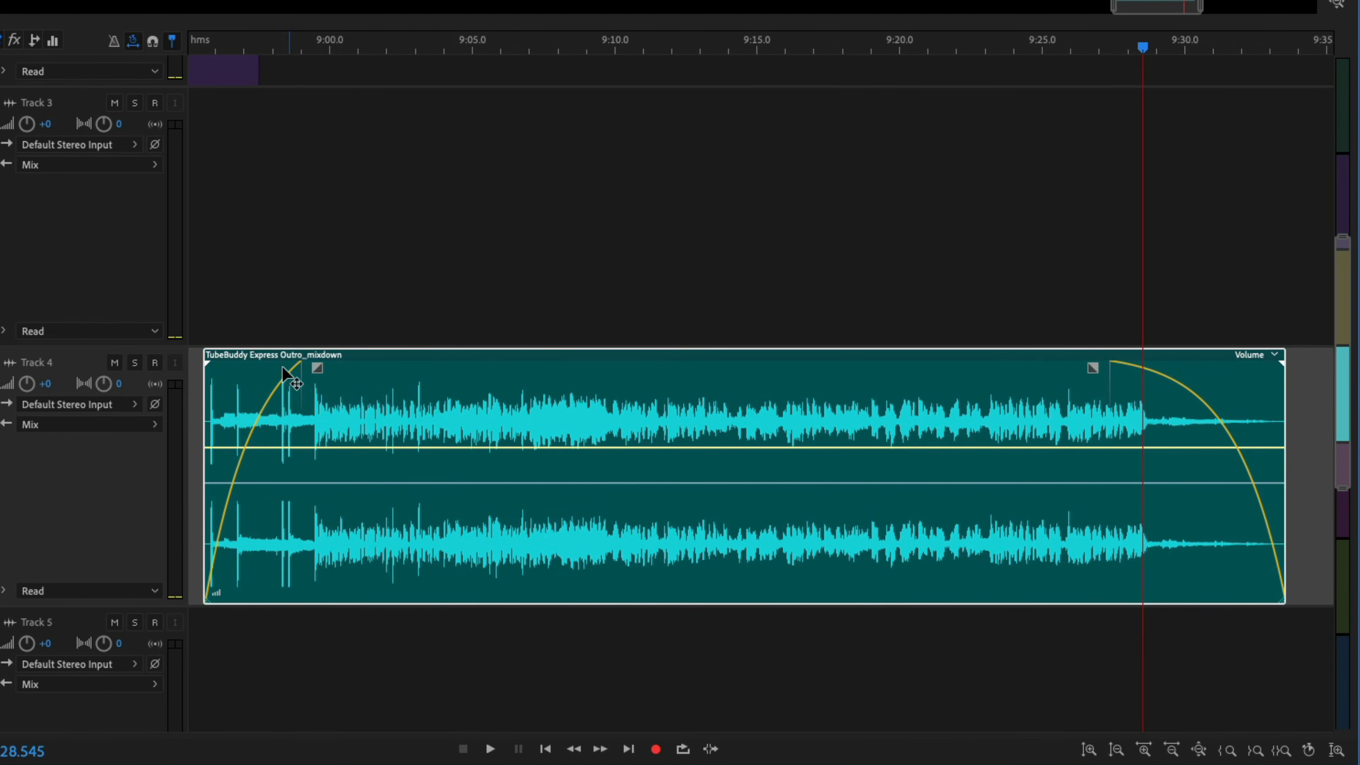
drag(321, 367, 324, 438)
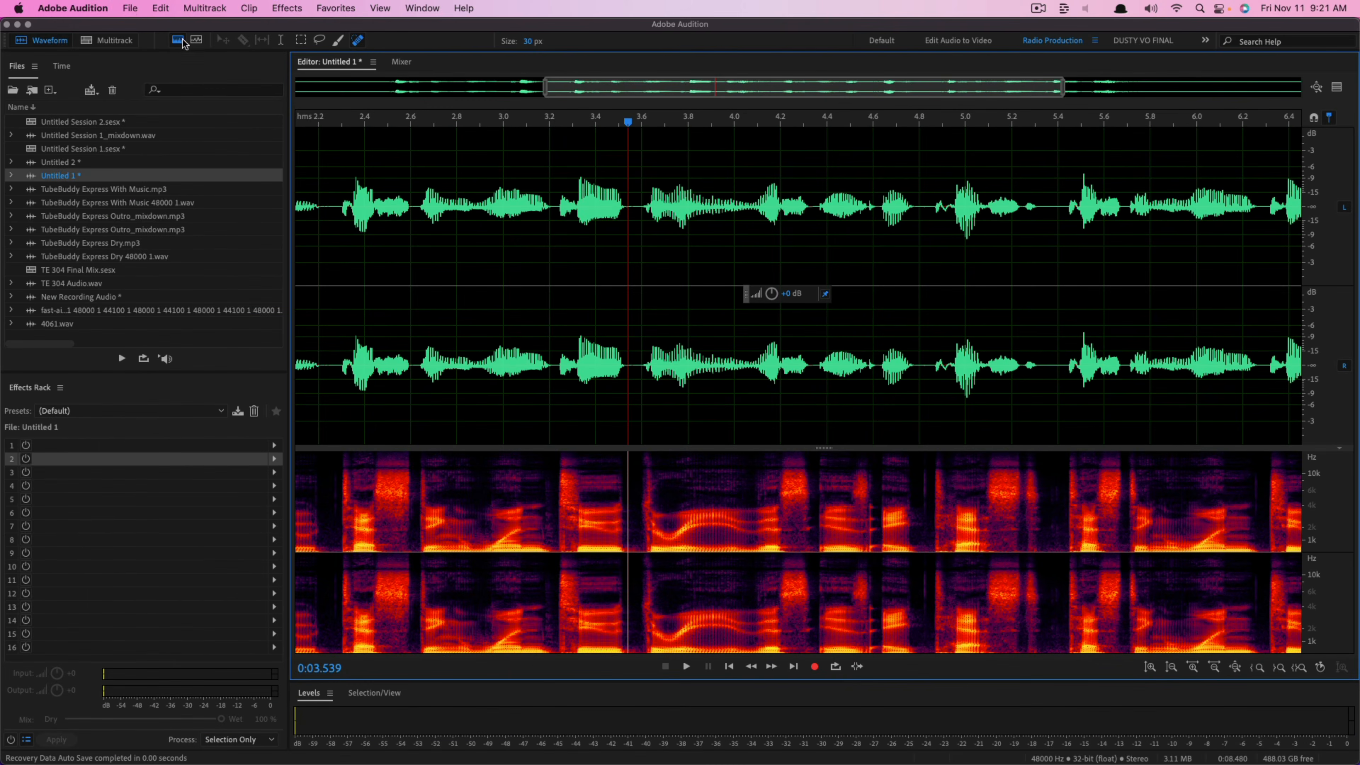
Step: Save the voice recording as Untitled 1.wav in Wave PCM format in /Volumes/MASTER/2021 Voice Over
click(131, 9)
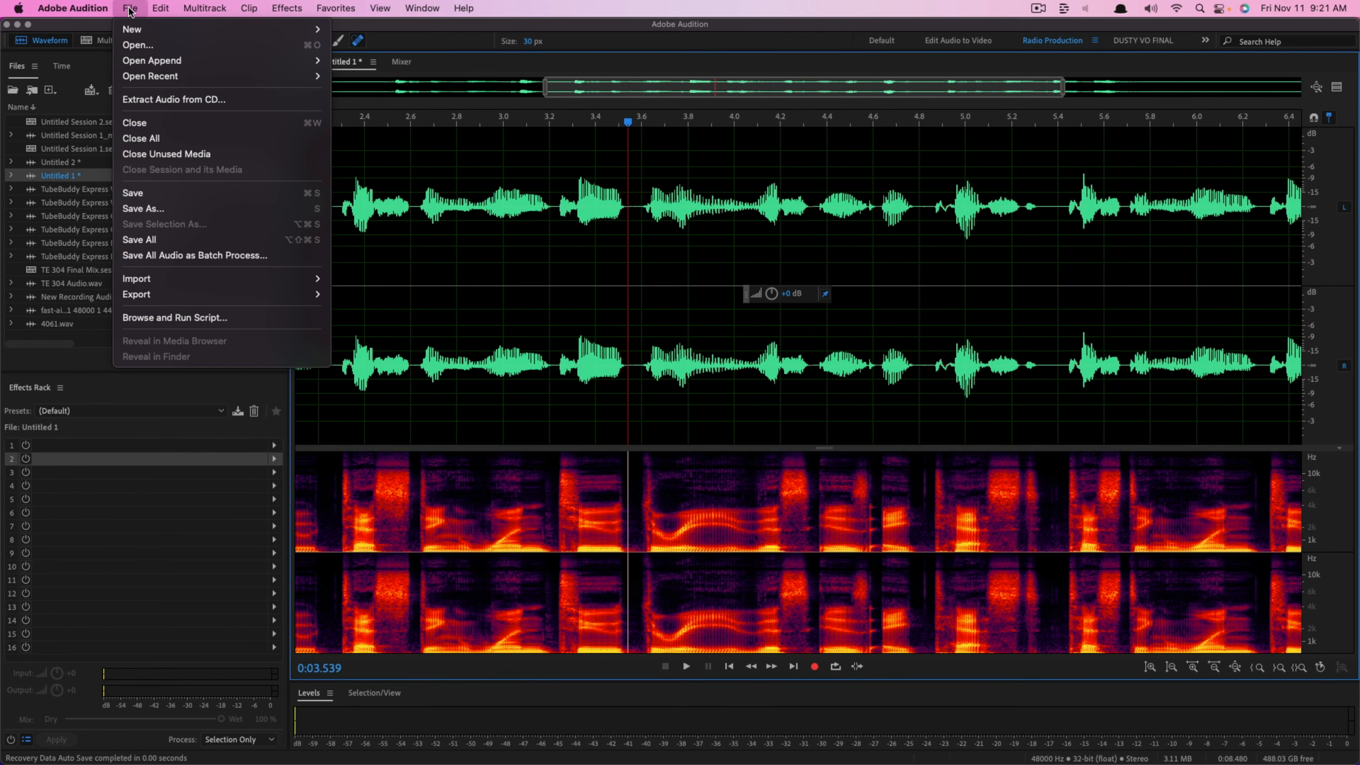
click(163, 211)
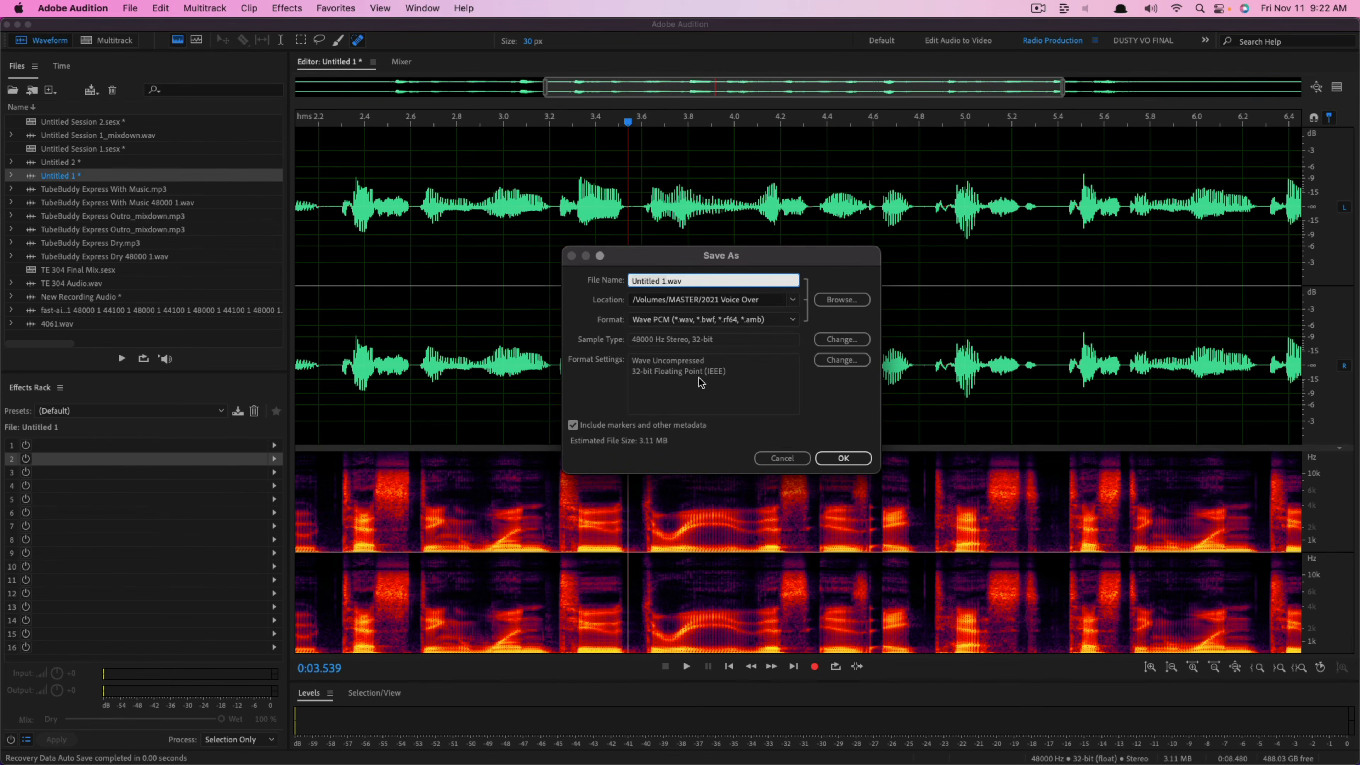
click(661, 320)
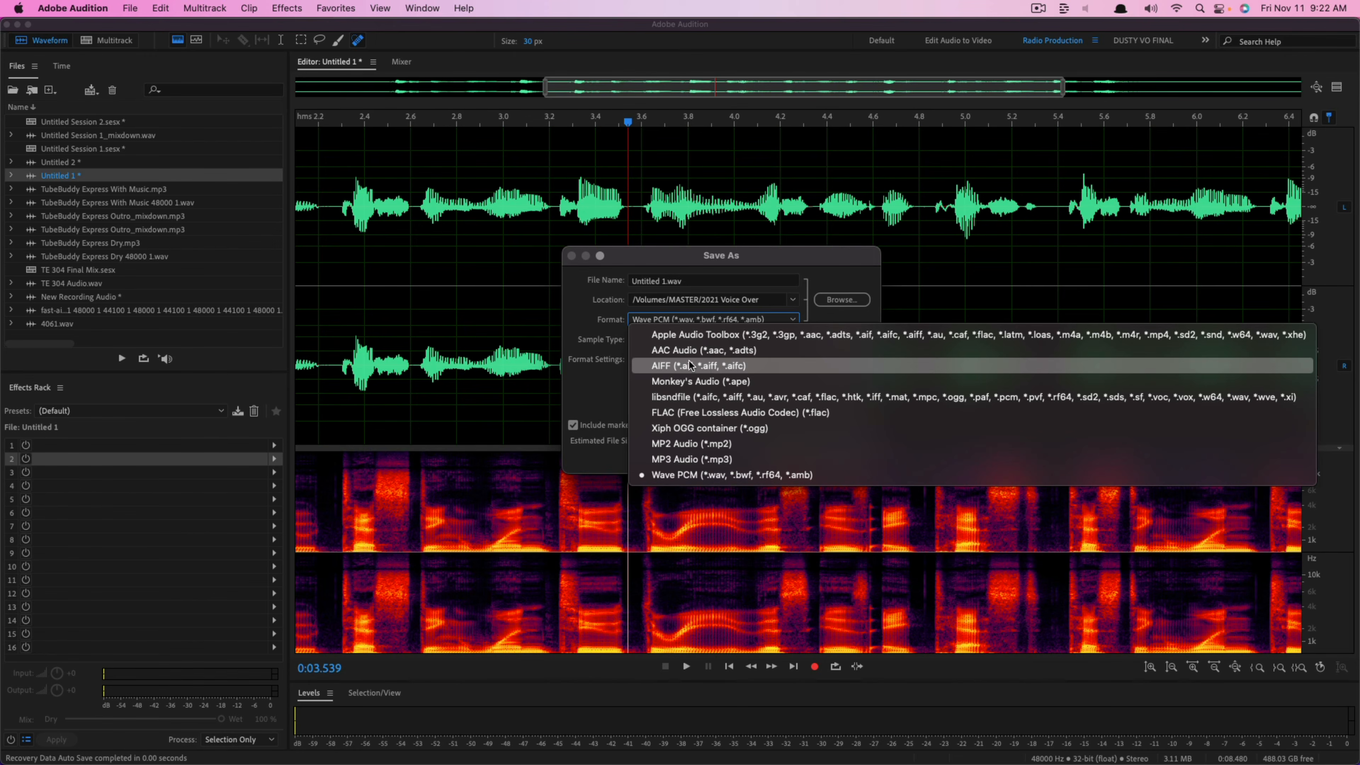
click(579, 409)
click(643, 283)
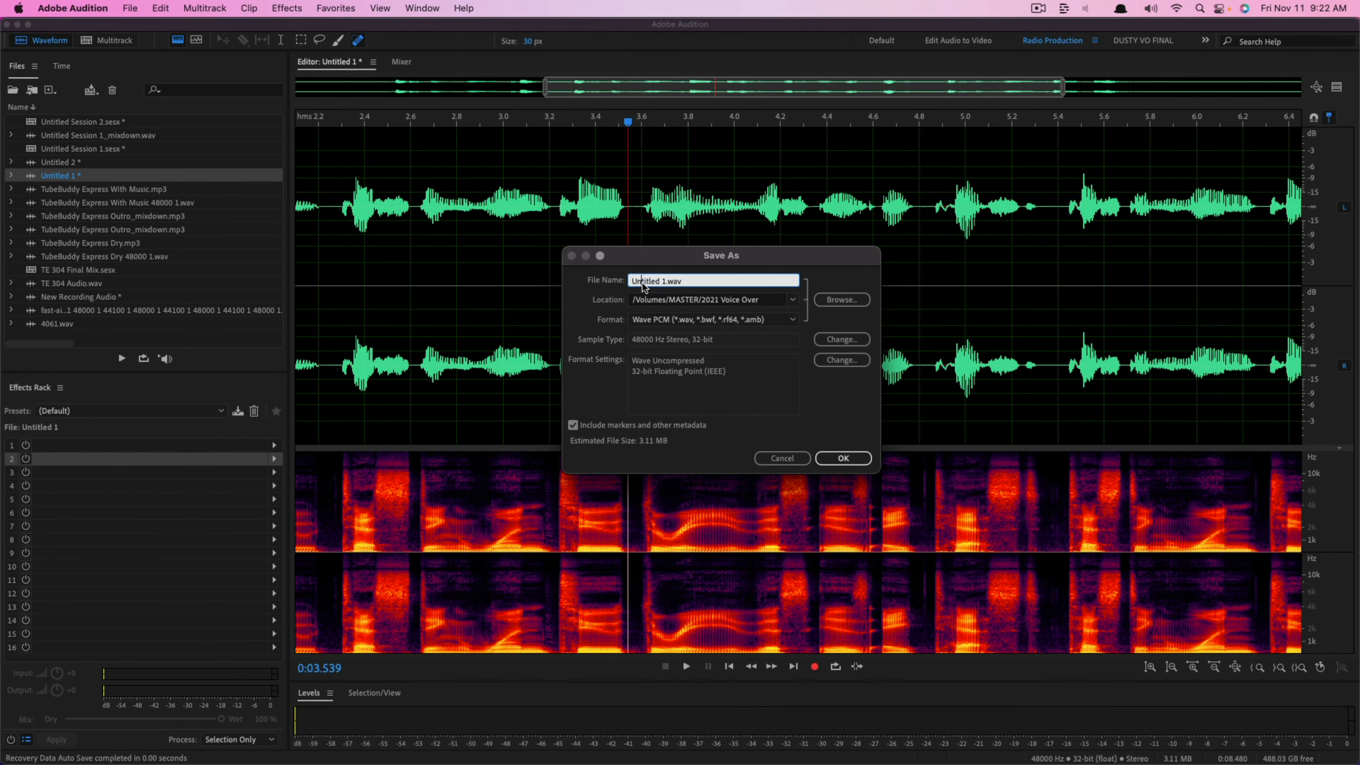
click(843, 458)
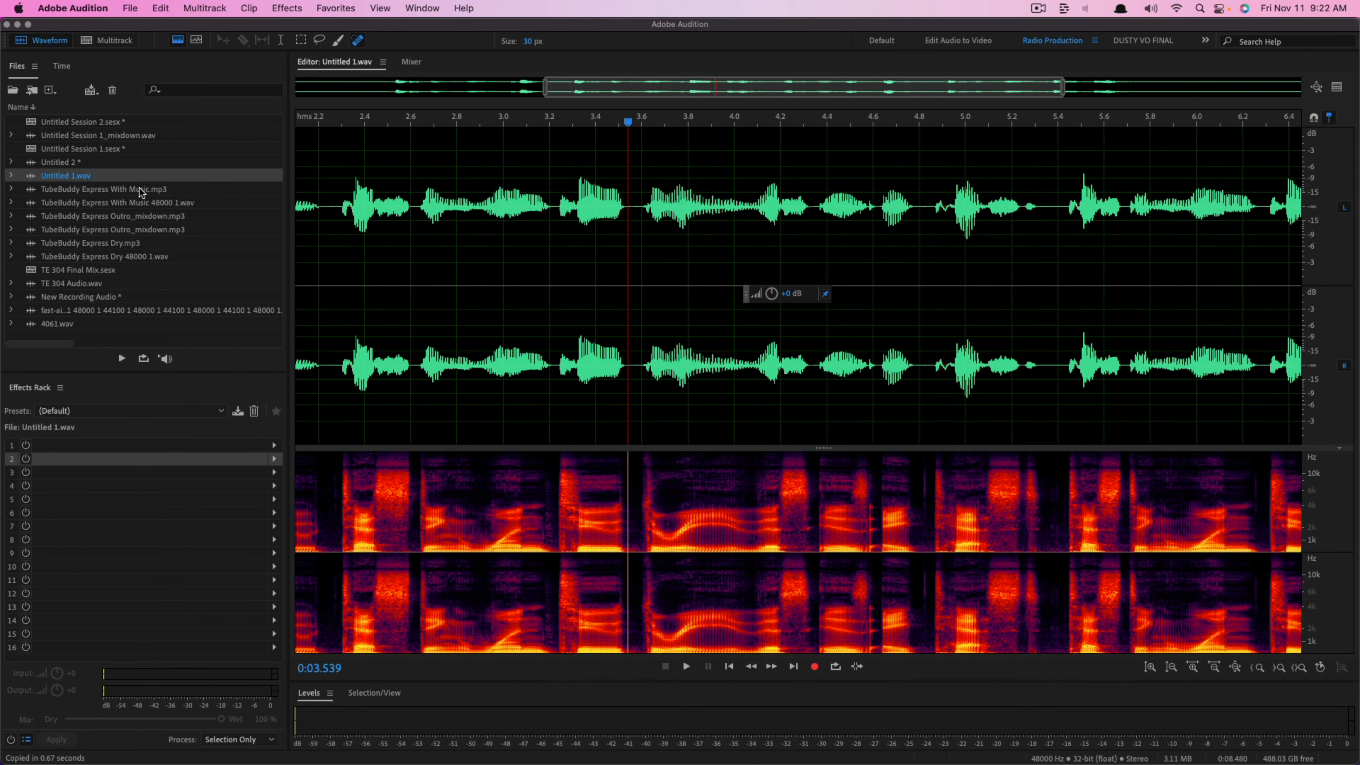
Step: Reopen Untitled Session 2.sesx and shift the outro clip on Track 4 slightly earlier, to start at about 8:55
double_click(84, 148)
double_click(73, 122)
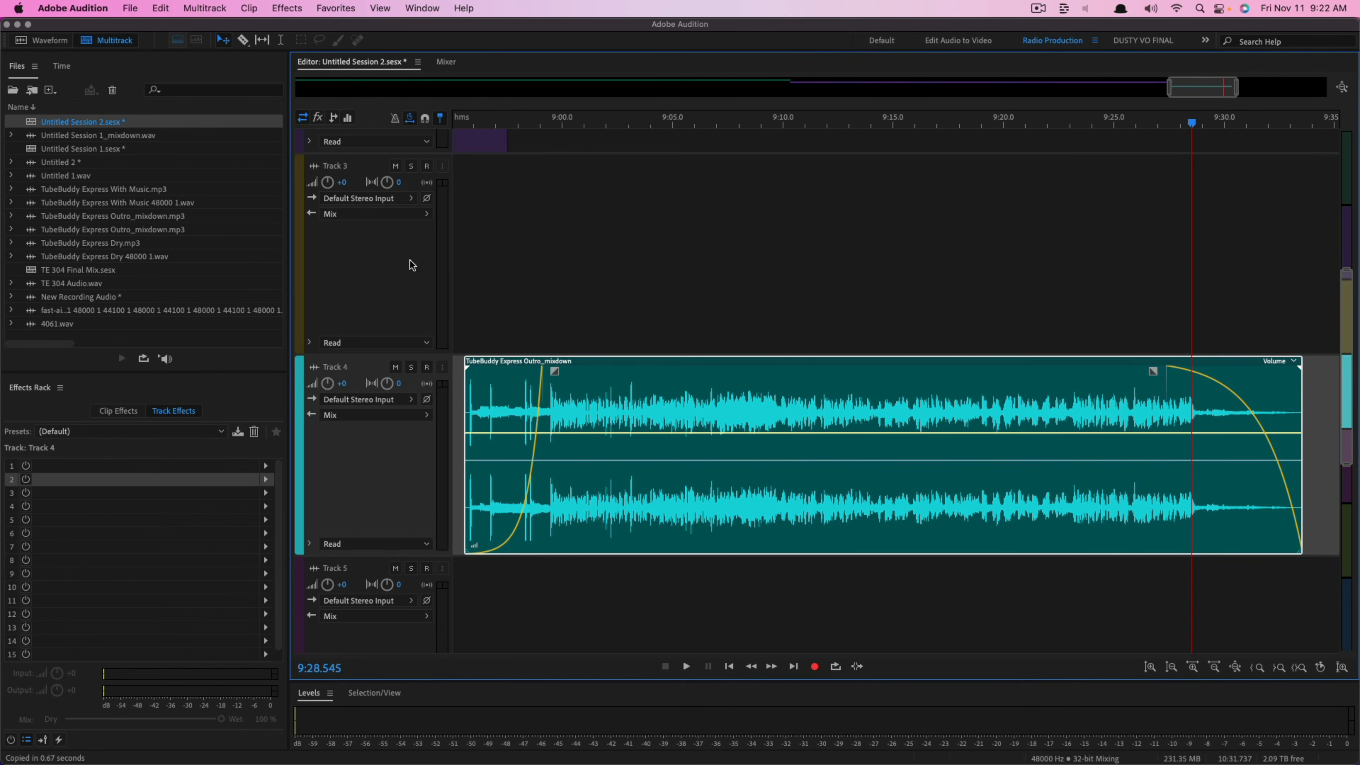
drag(684, 380, 672, 379)
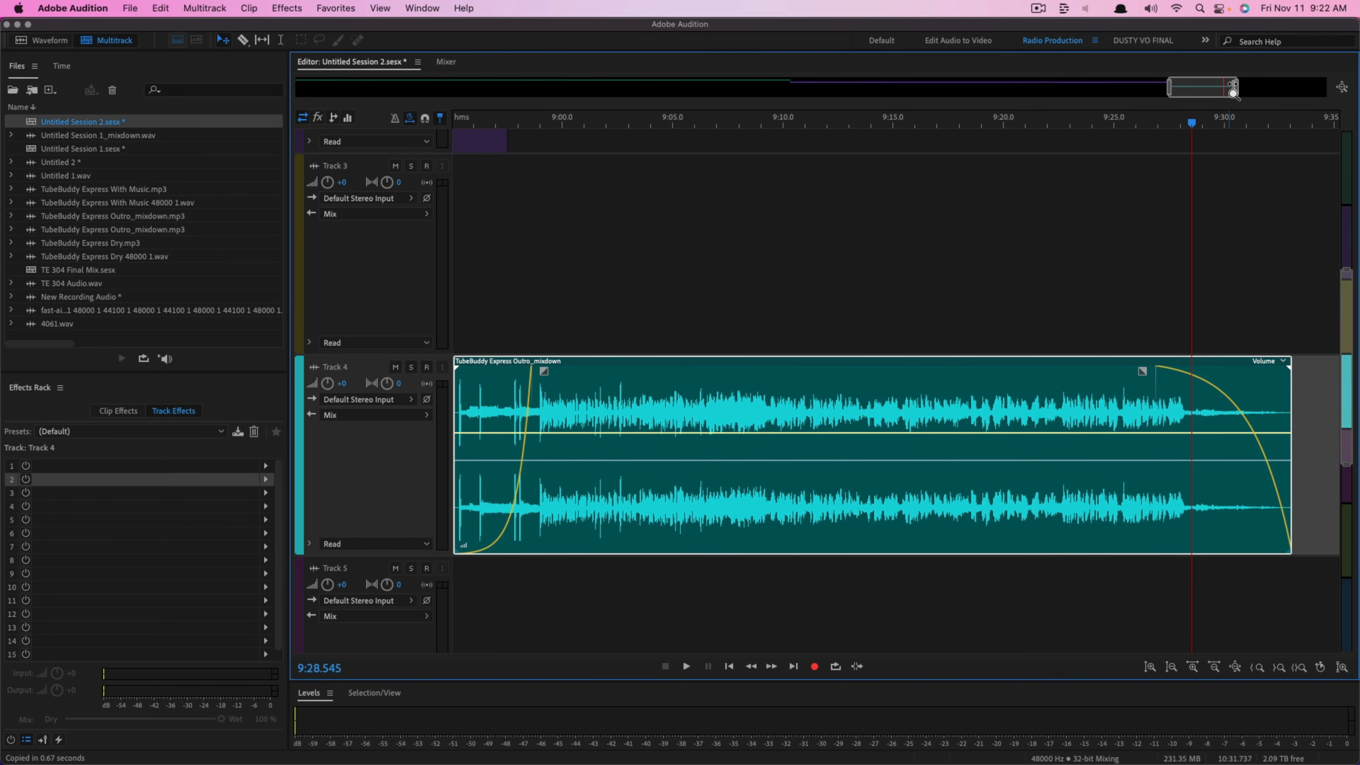
Step: Export a multitrack mixdown of the entire session as Untitled Session 2_mixdown.wav in Wave PCM format to /Volumes/MASTER/2021 Voice Over
click(1343, 87)
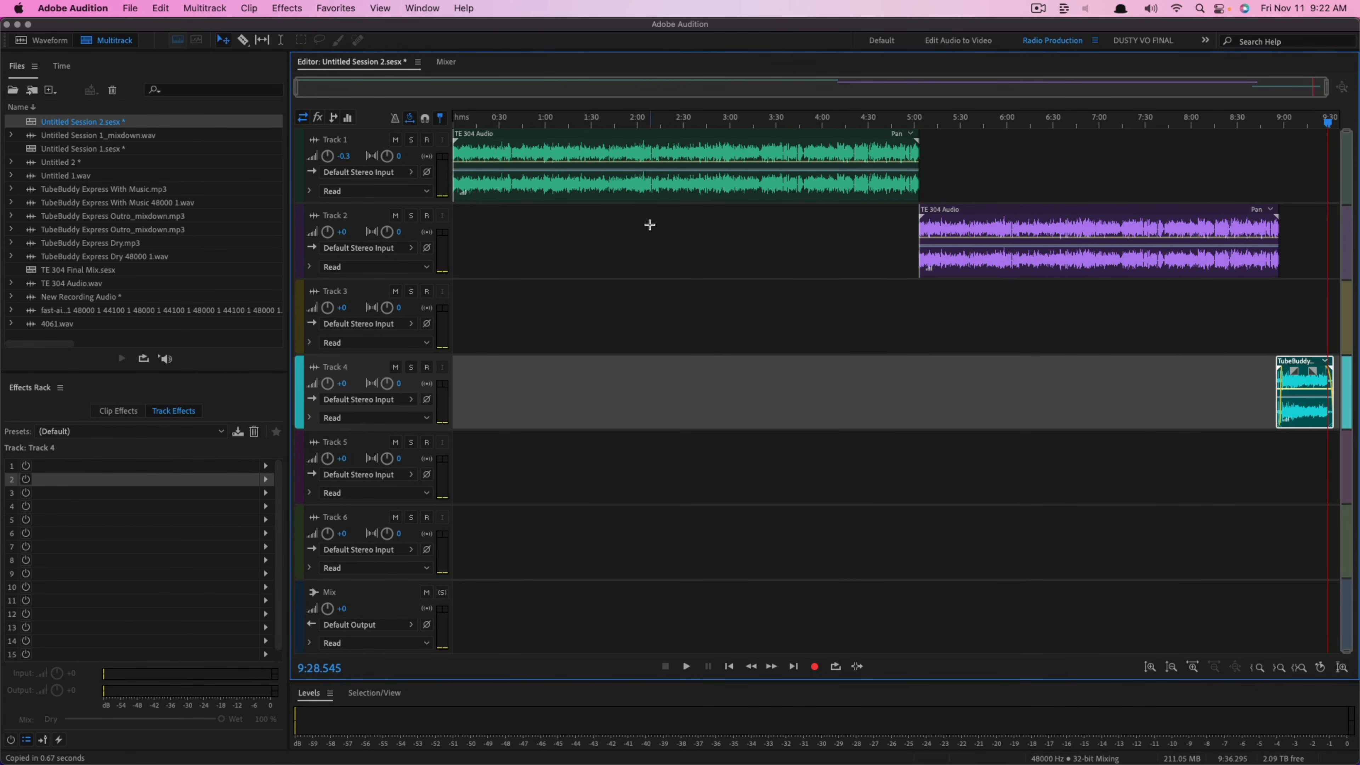
click(132, 8)
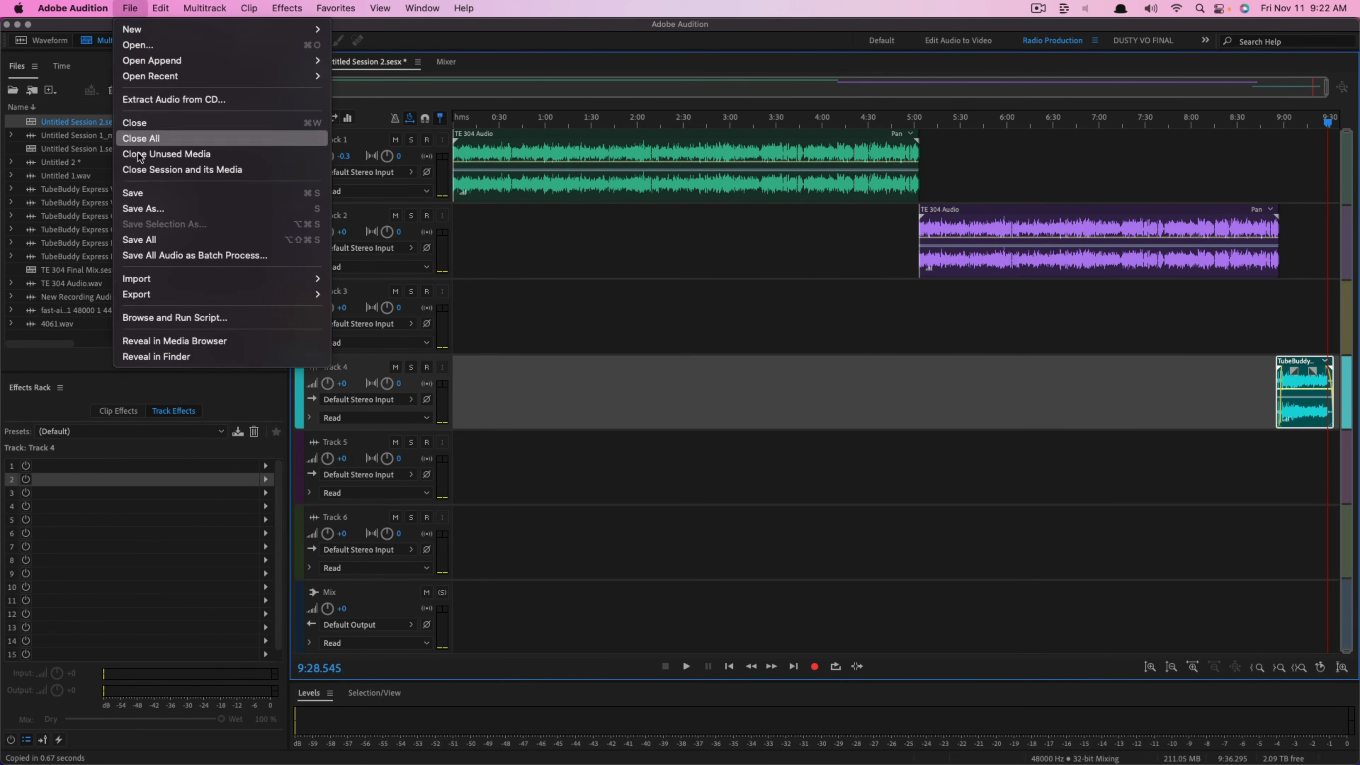
mouse_move(164, 293)
mouse_move(428, 362)
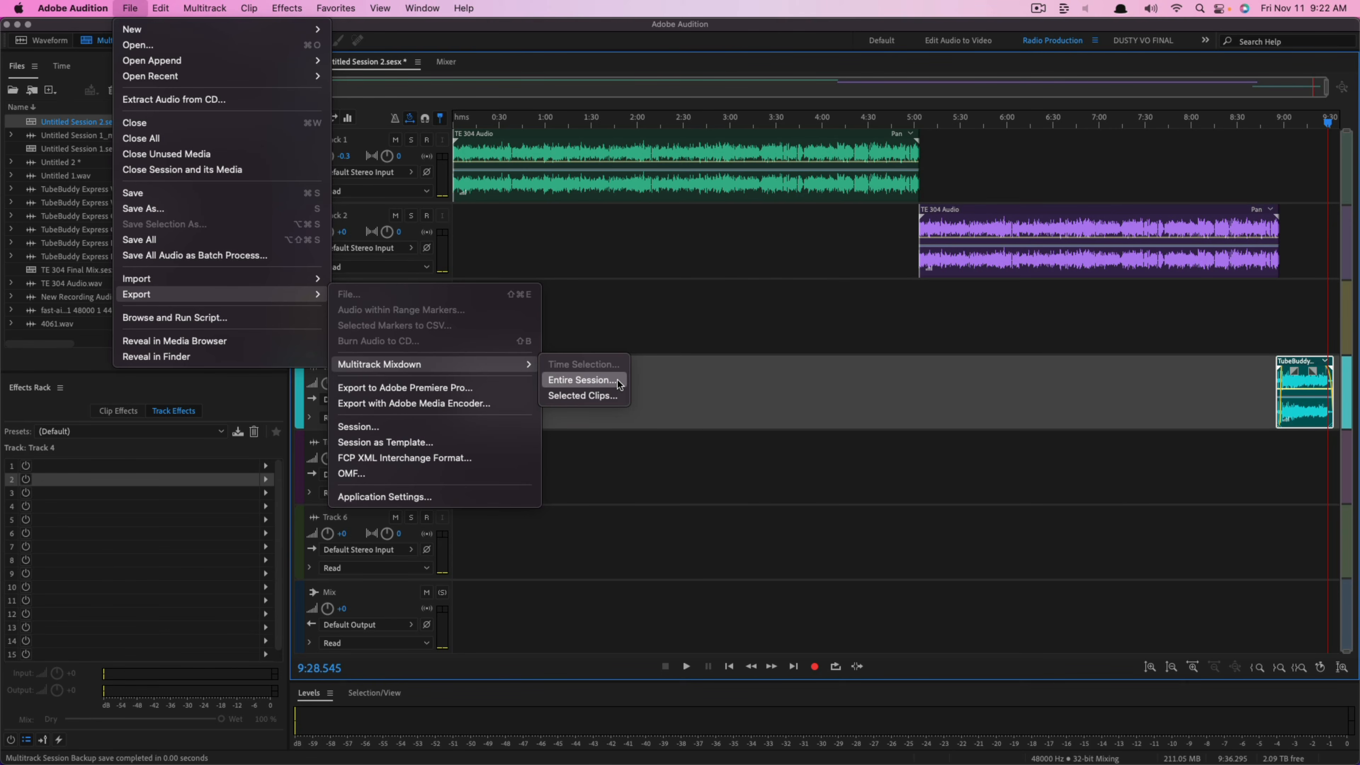
click(589, 378)
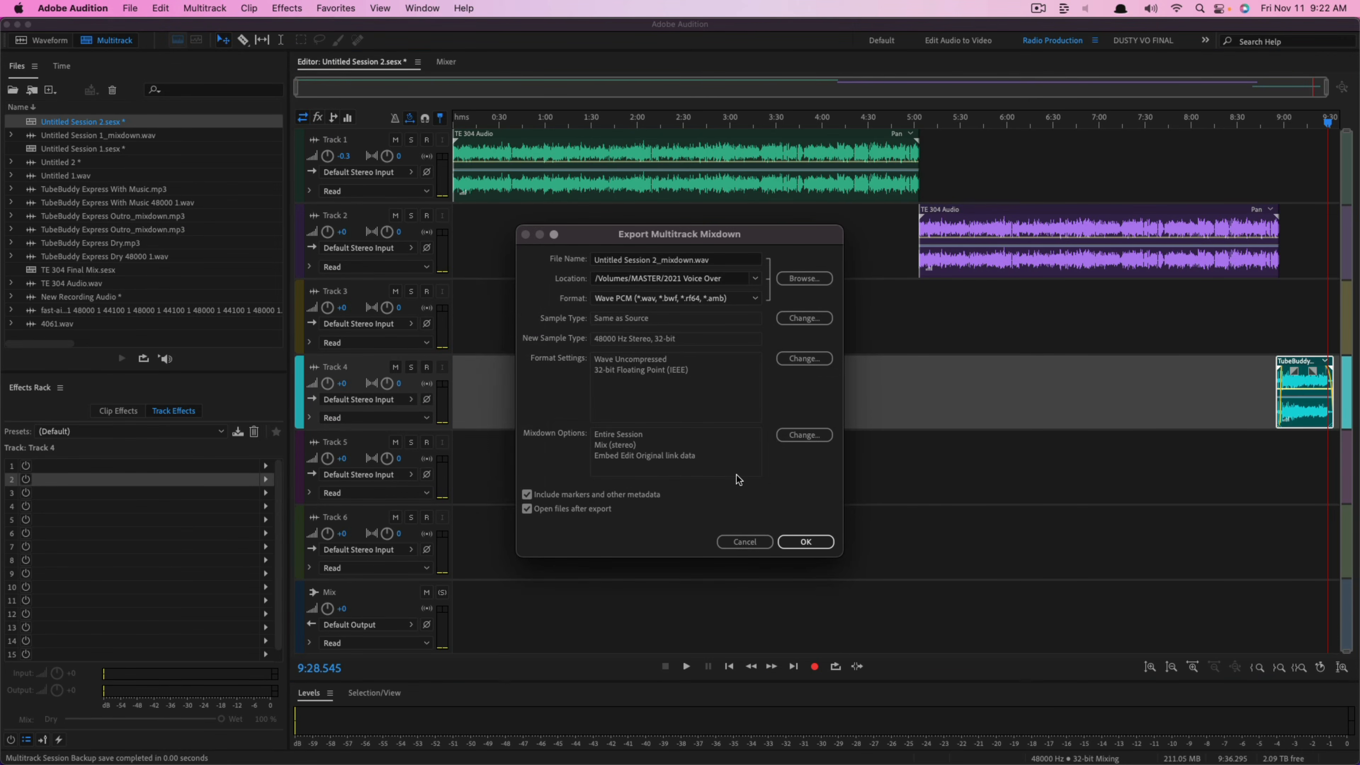
click(650, 299)
click(540, 379)
click(806, 542)
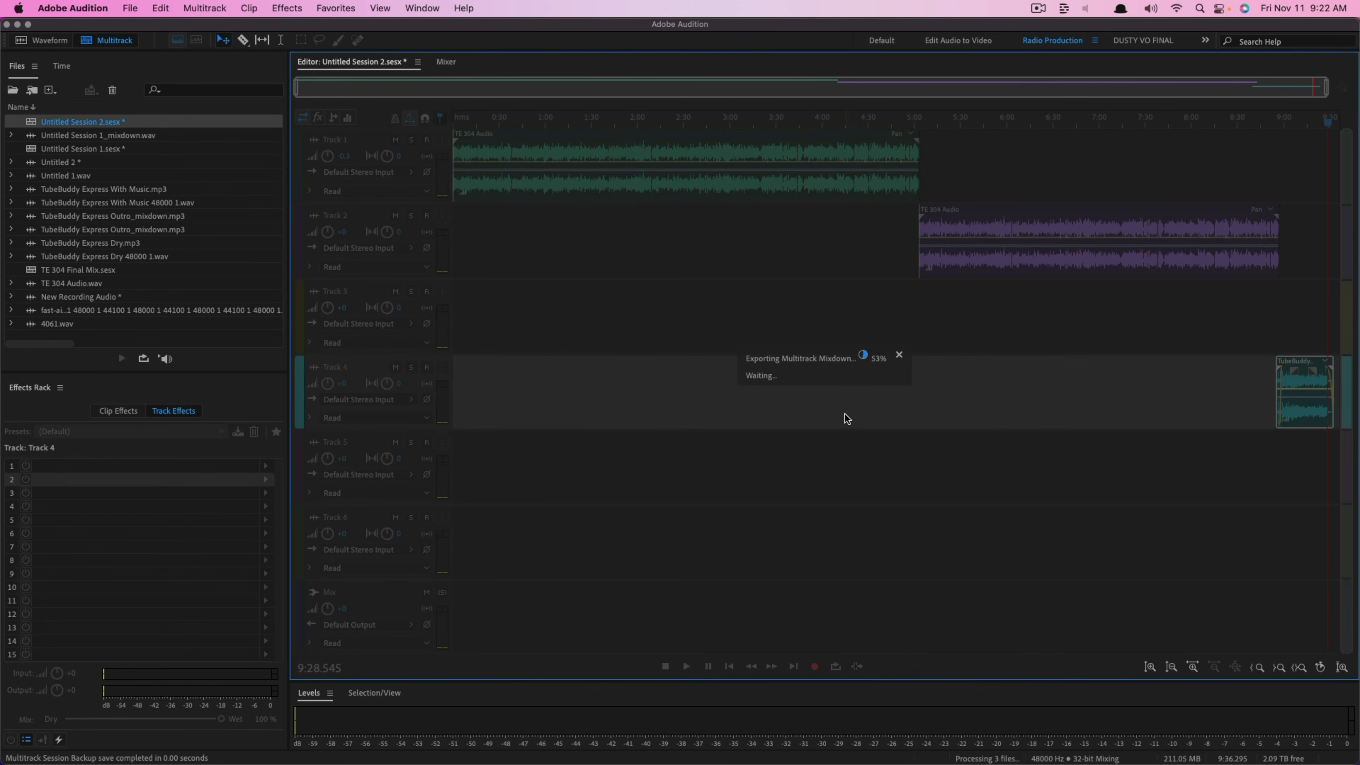